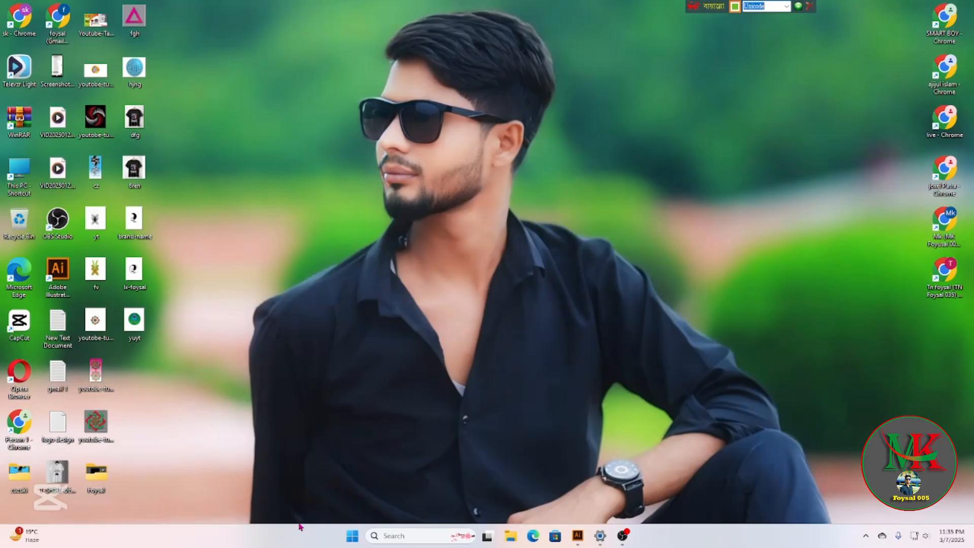
Switch the Bijoy keyboard input mode from Unicode to English.
click(787, 7)
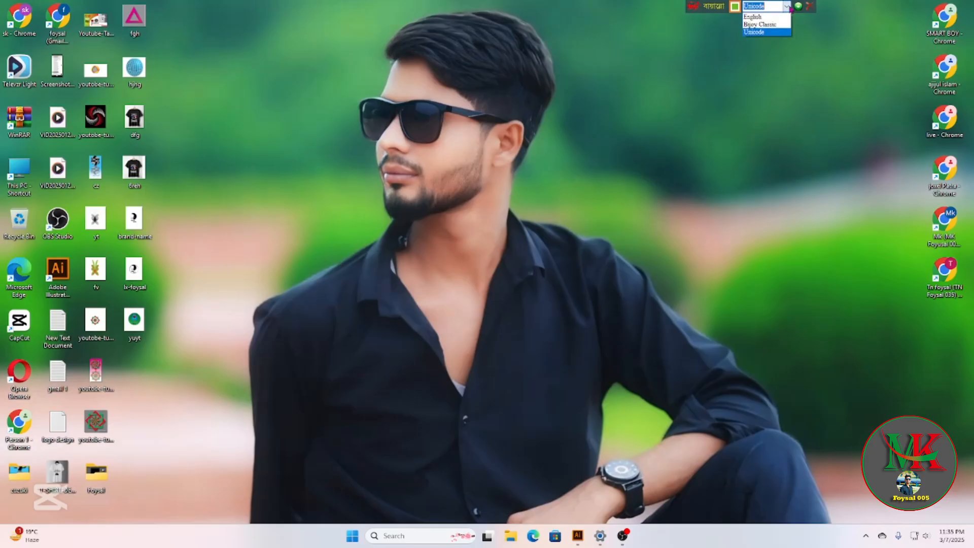
click(752, 18)
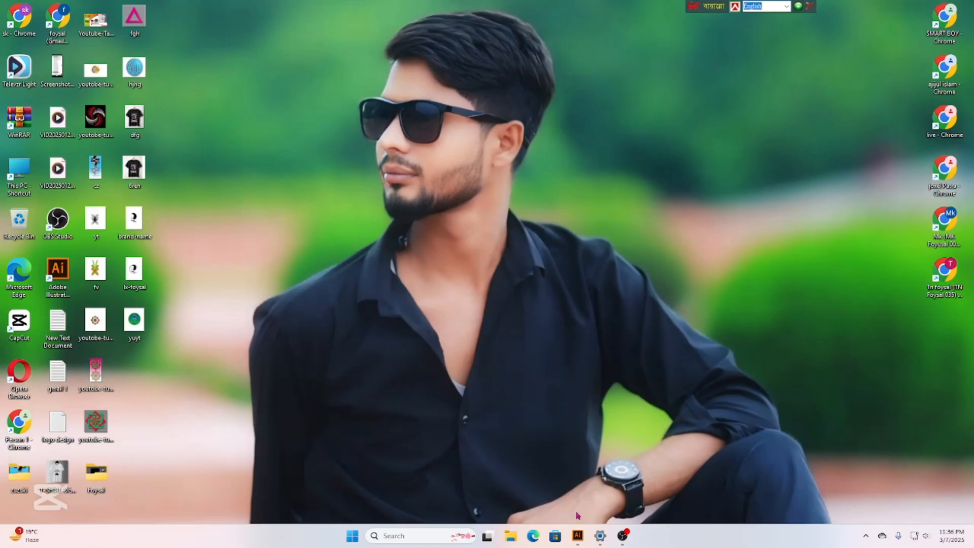
Launch Illustrator on the blank DESIGN.ai document and glance through the File menu.
click(581, 536)
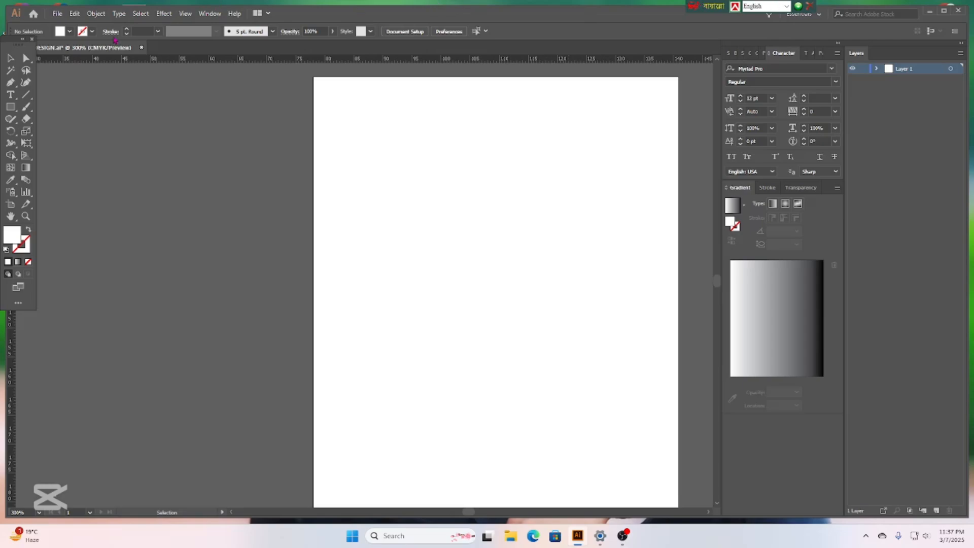
click(58, 14)
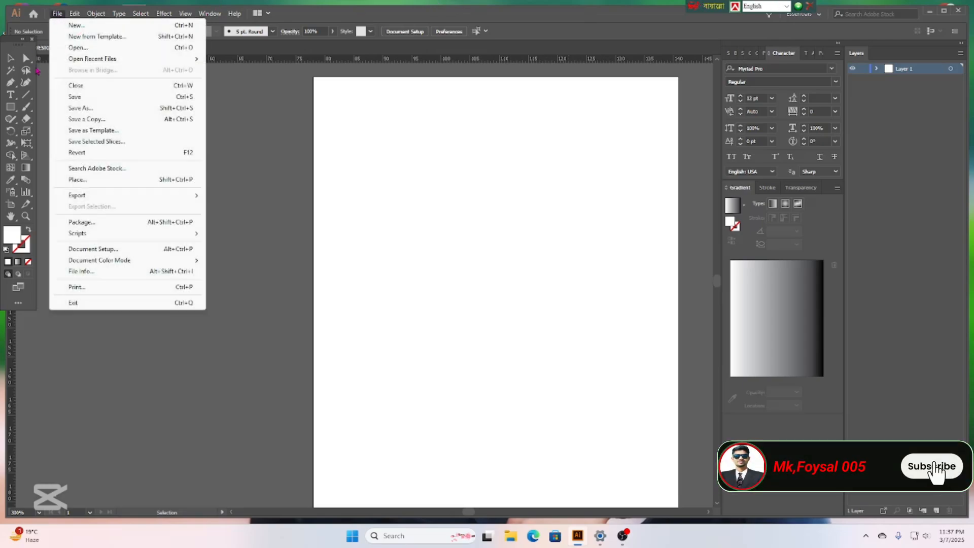
click(376, 163)
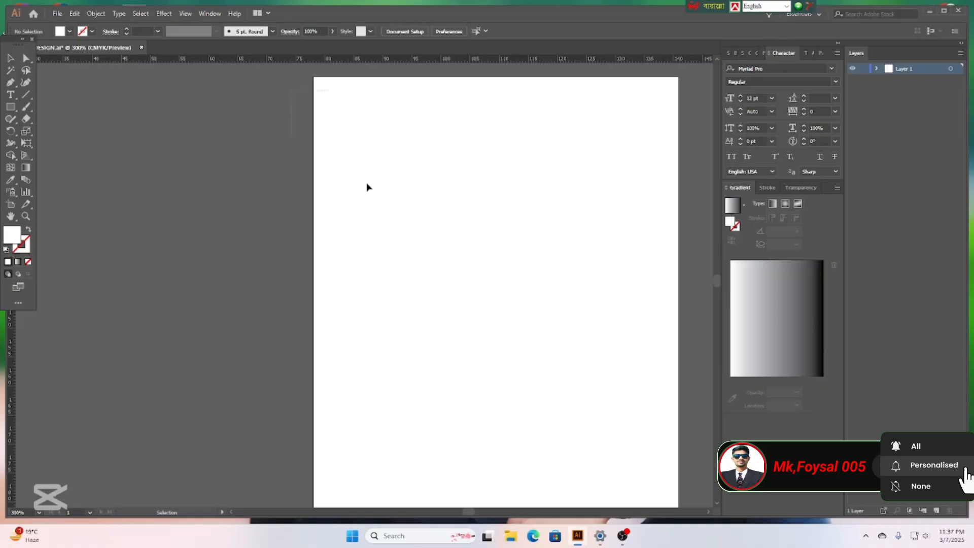
drag(529, 313, 422, 90)
drag(240, 135, 510, 307)
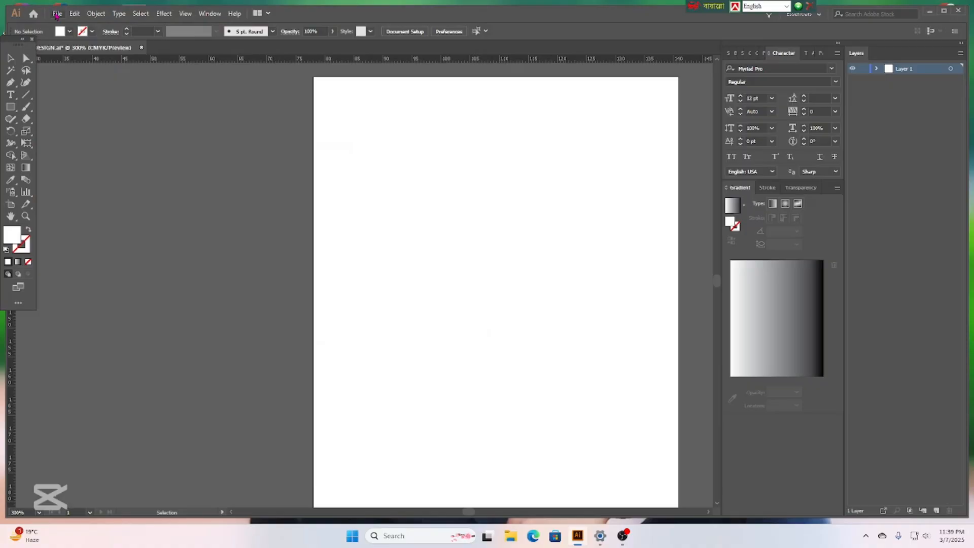
Place Screenshot (403) from Videos > Grapic > PRONT IMEGE into the document.
click(57, 14)
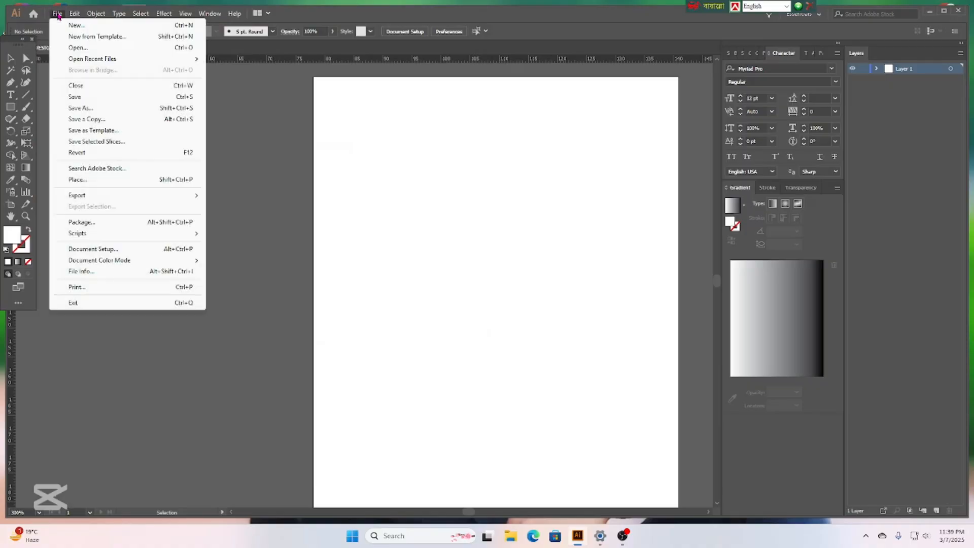
click(96, 180)
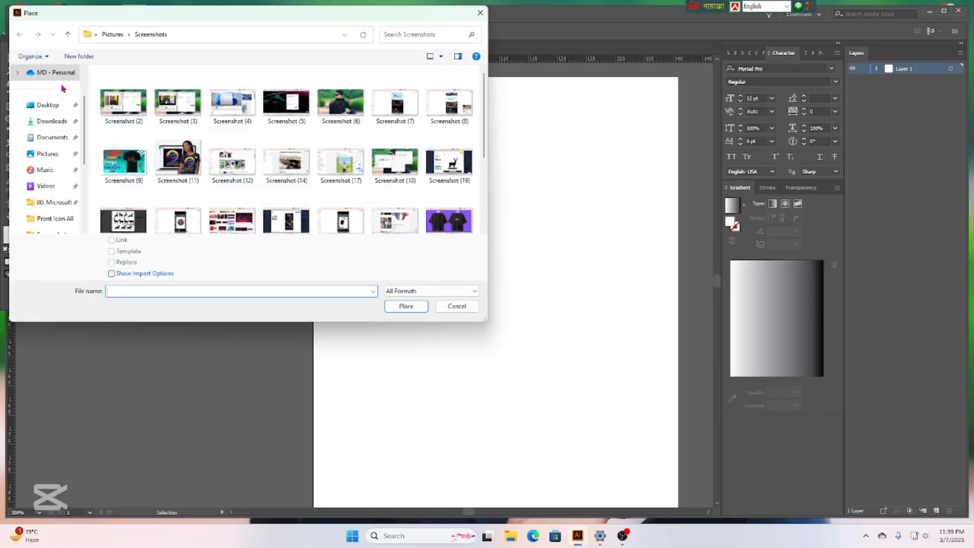
click(50, 186)
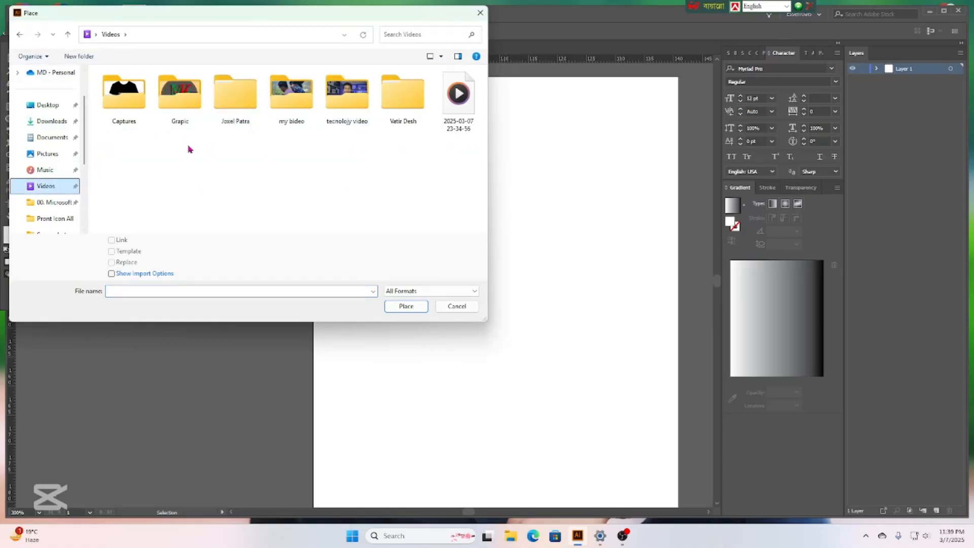
double_click(183, 96)
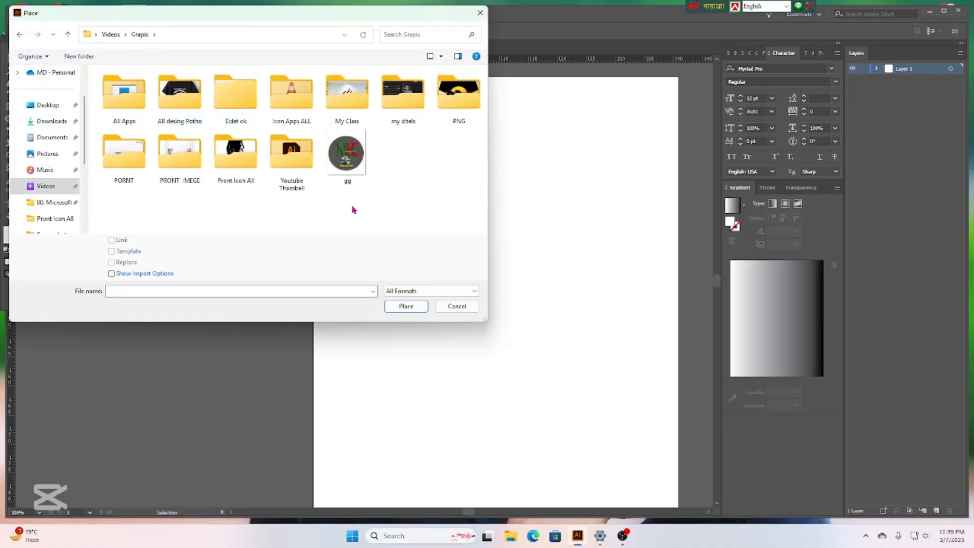
click(182, 154)
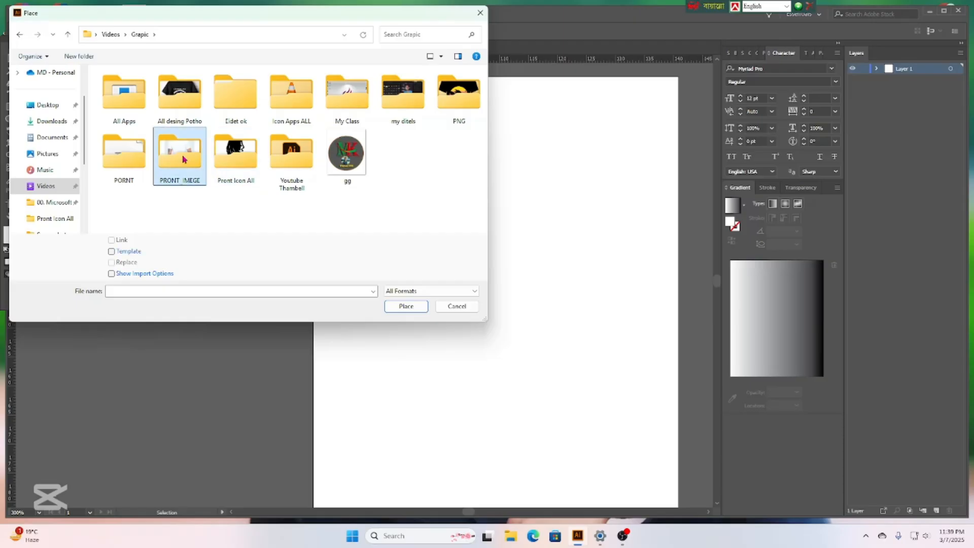
double_click(182, 154)
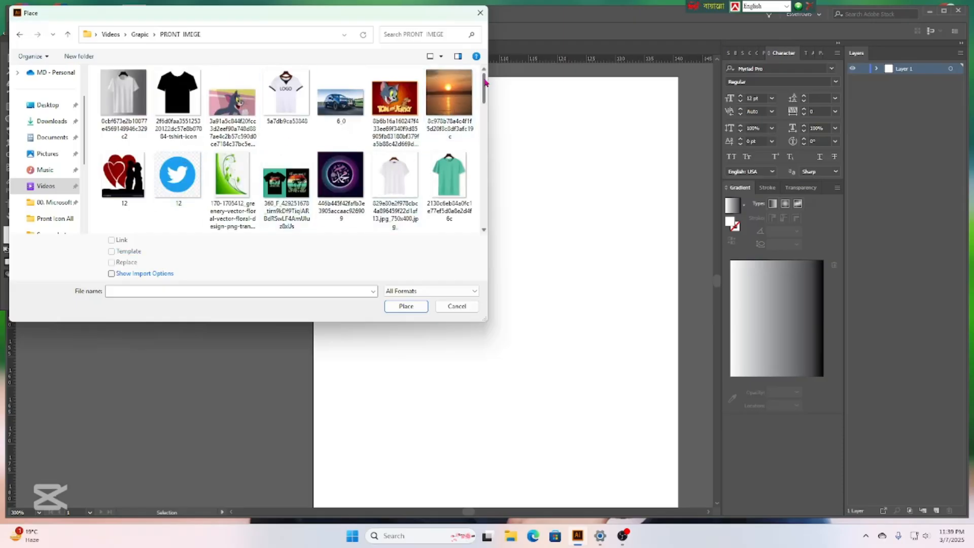
drag(486, 83, 469, 177)
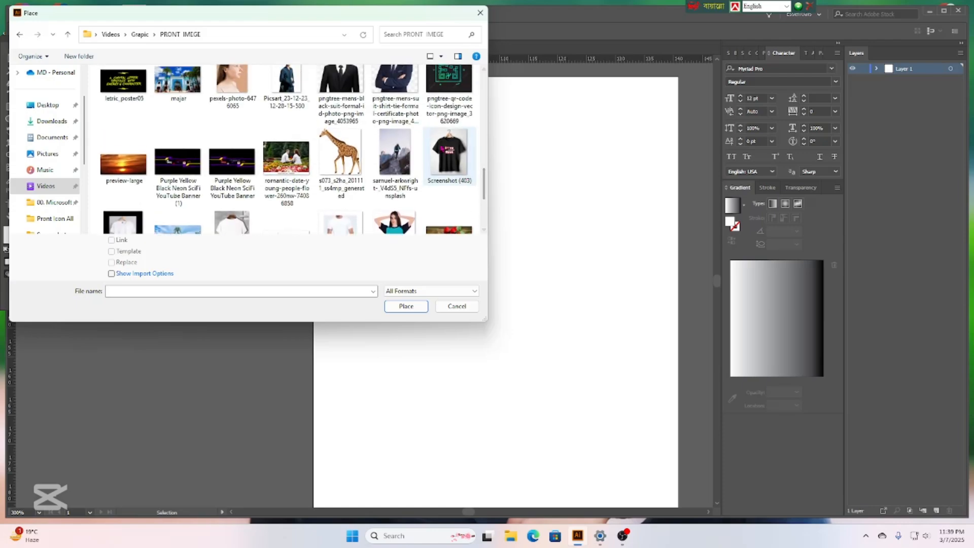
click(449, 155)
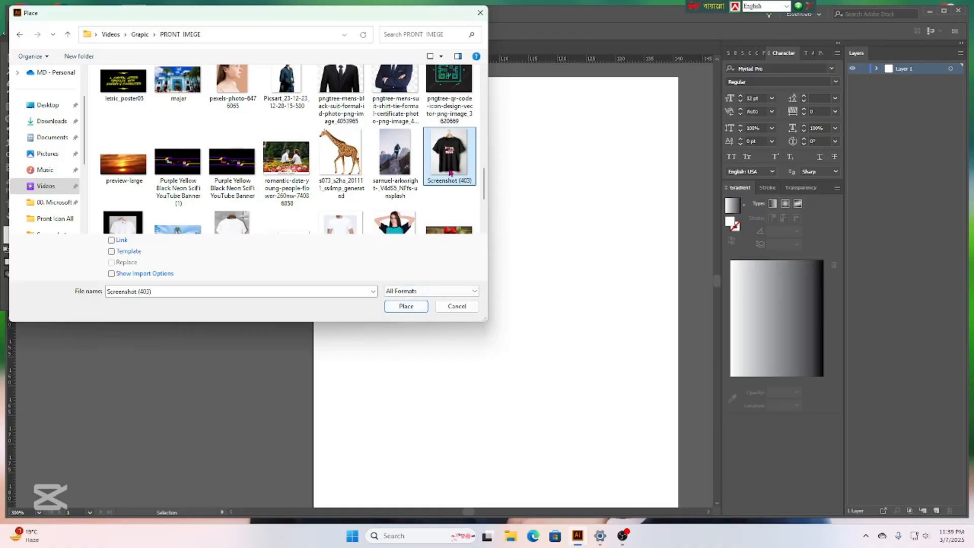
click(406, 306)
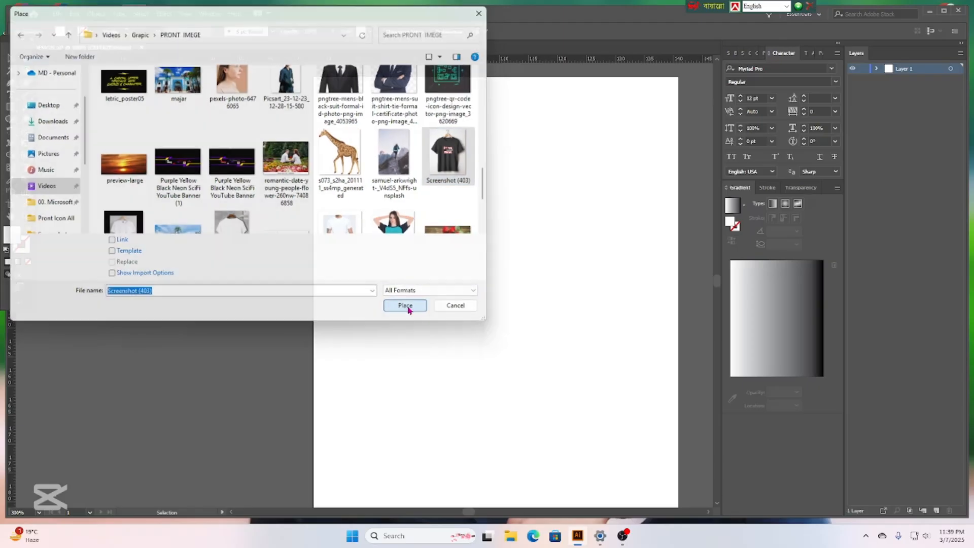
Drop the T-shirt photo on the canvas, then scale and move it to fit the artboard.
click(203, 115)
drag(203, 115, 253, 190)
drag(176, 143, 355, 366)
drag(459, 423, 478, 141)
drag(624, 92, 613, 207)
drag(545, 329, 568, 220)
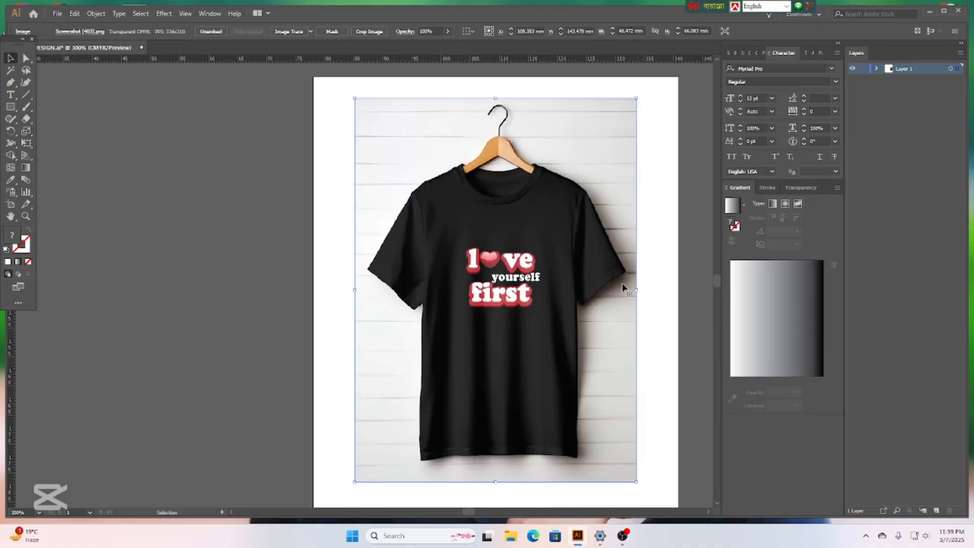
Draw a trial white circle left of the artboard, then delete it.
click(670, 254)
scroll(659, 254, up, 1)
scroll(658, 255, down, 1)
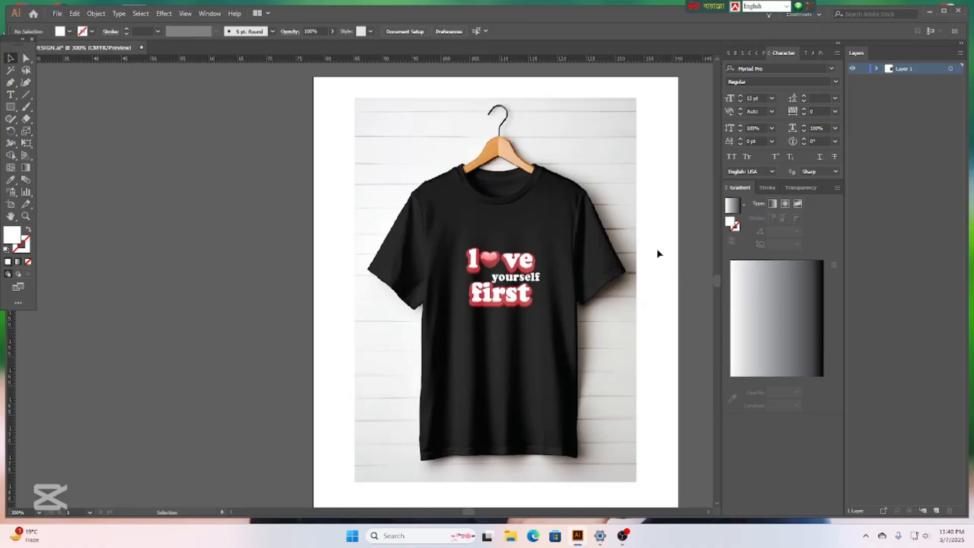
click(10, 108)
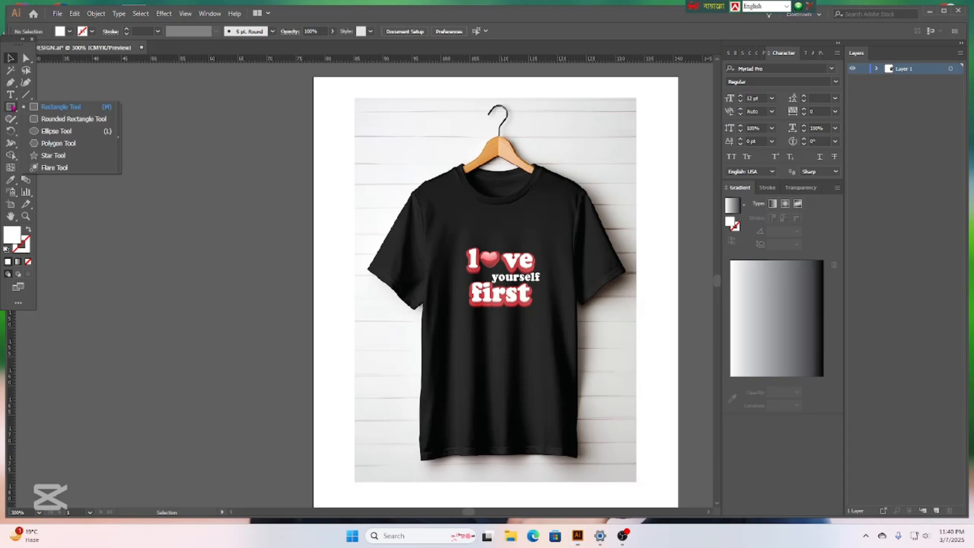
click(49, 132)
drag(88, 137, 166, 217)
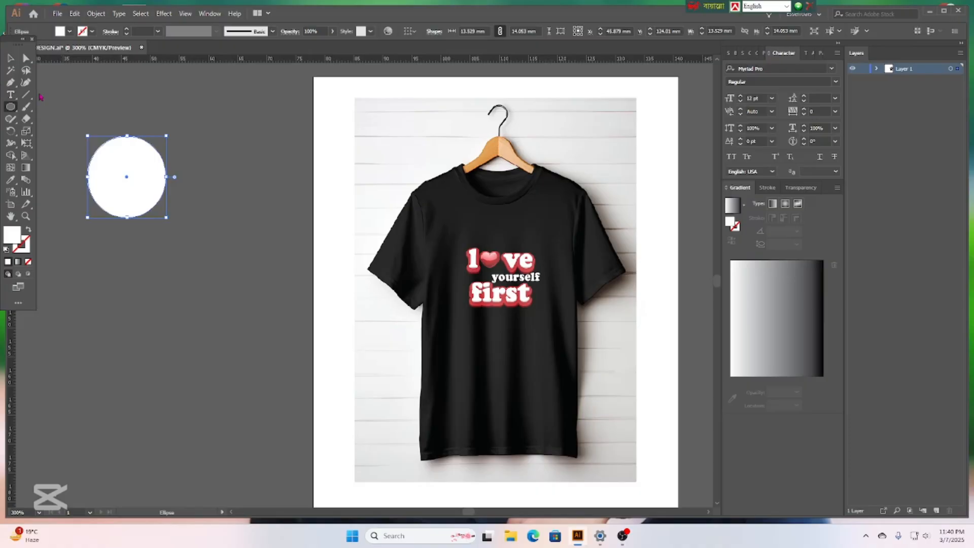
key(Delete)
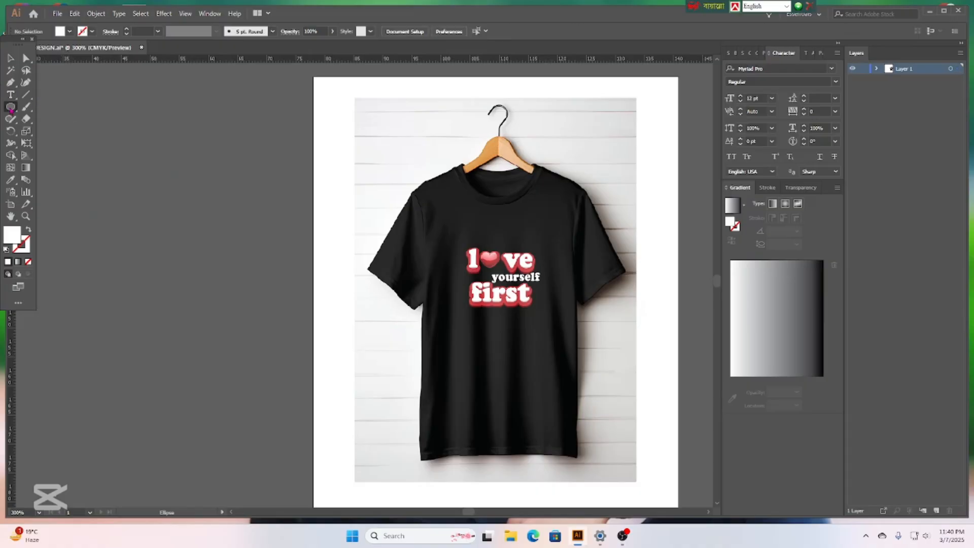
Cover the 'love yourself first' print with a dark rounded rectangle and group it with the photo.
click(11, 108)
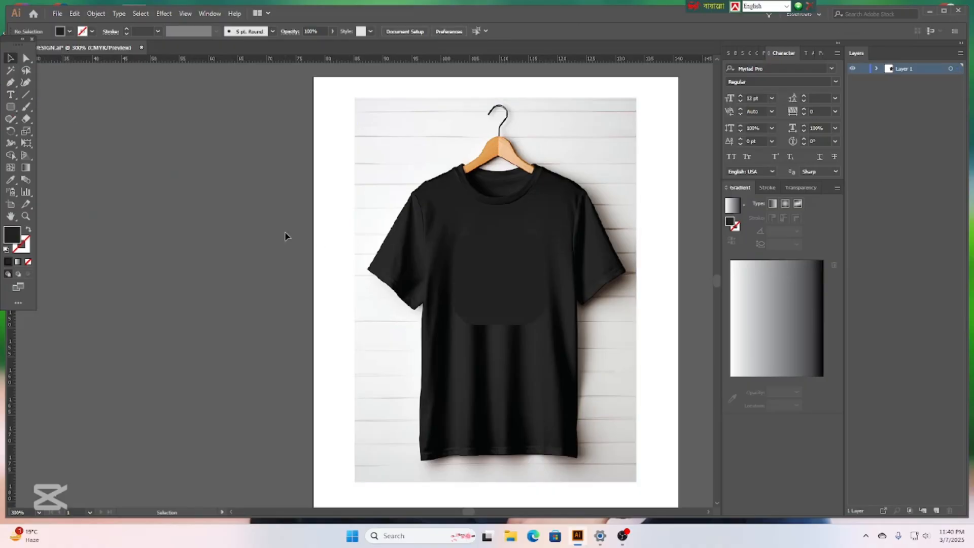
drag(286, 232, 540, 335)
right_click(494, 260)
click(522, 341)
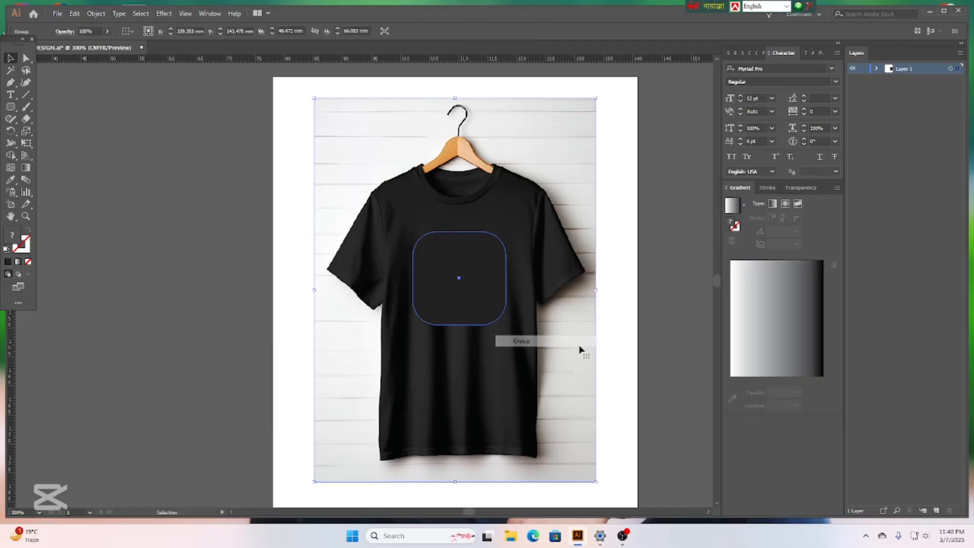
click(634, 317)
scroll(565, 321, up, 1)
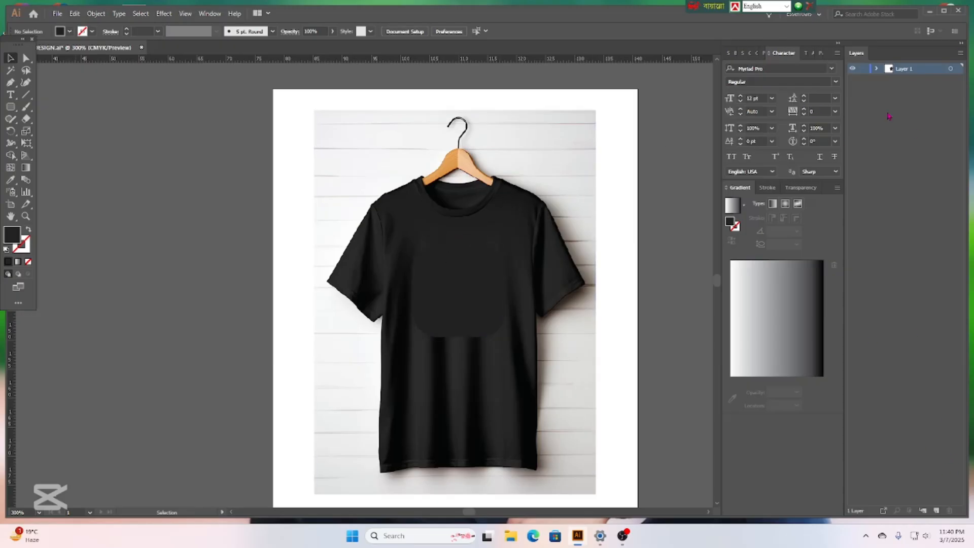
Create Layer 2, lock Layer 1 with the shirt group, and make Layer 2 active.
click(936, 512)
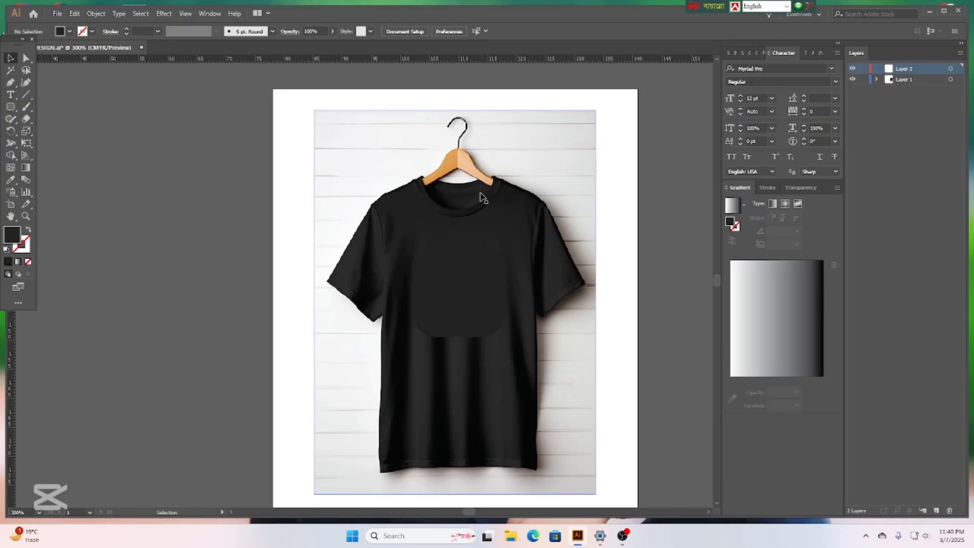
click(477, 196)
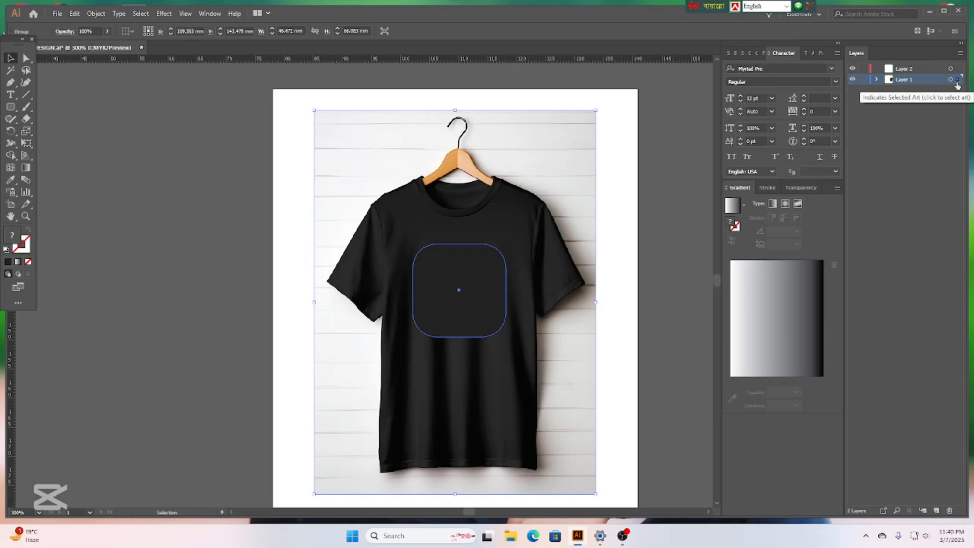
click(680, 202)
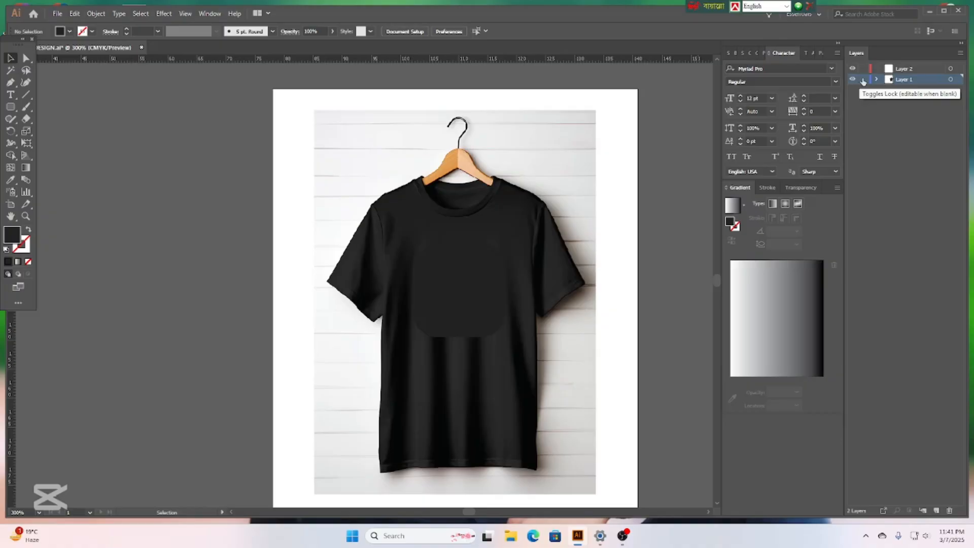
click(863, 79)
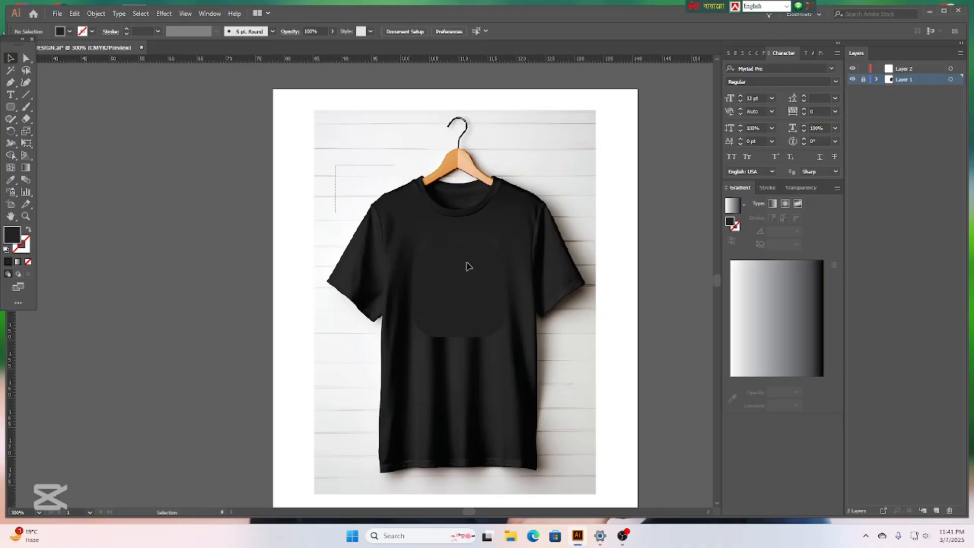
drag(279, 181, 487, 311)
click(920, 71)
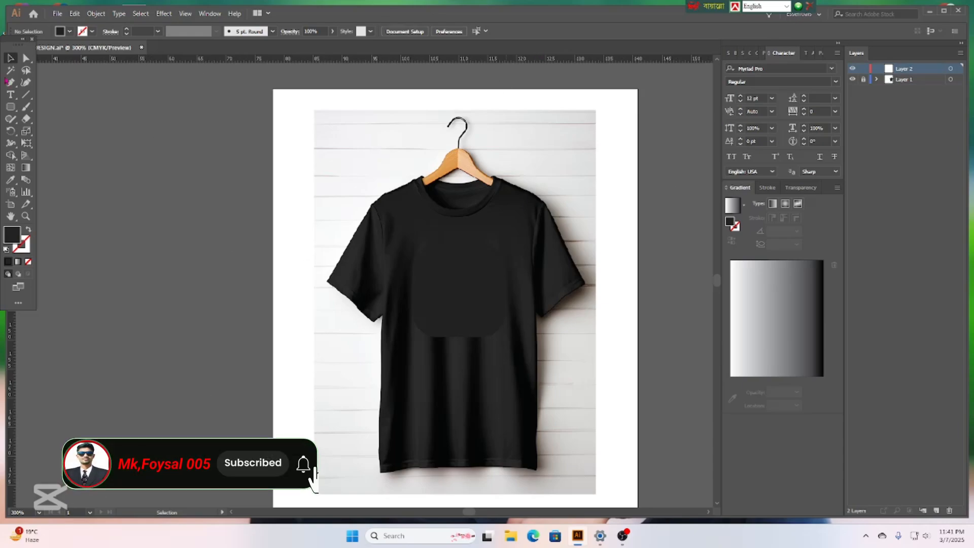
Draw a tall rectangle on the shirt's left chest filled with CMYK Red.
click(11, 107)
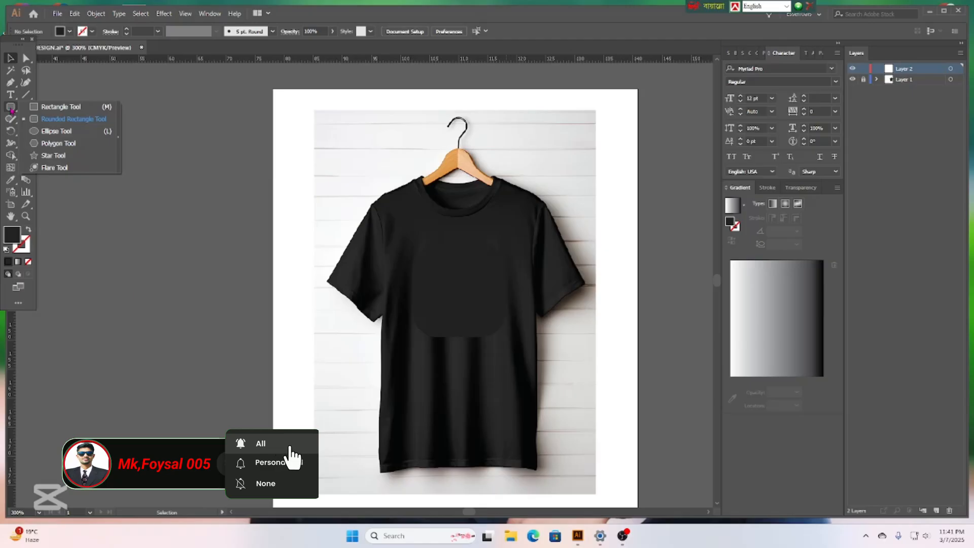
click(56, 108)
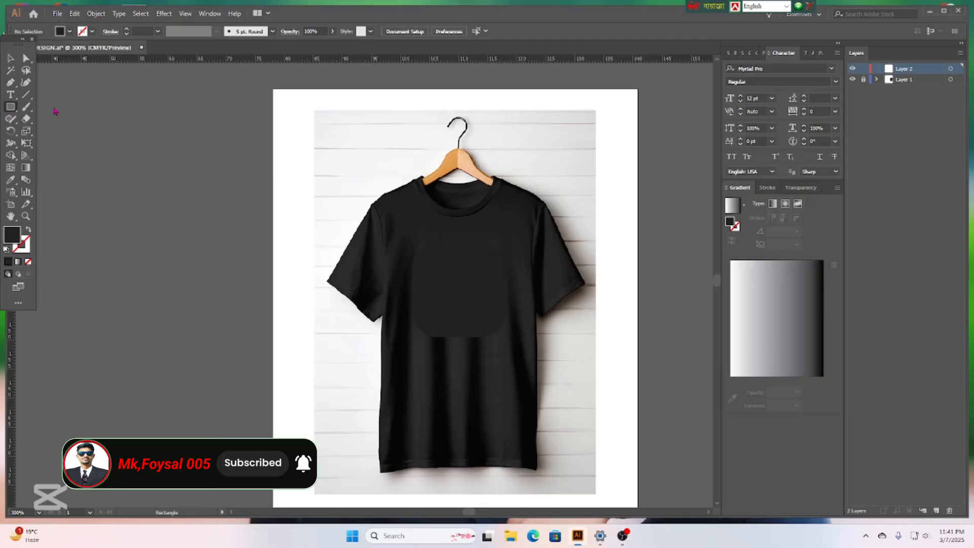
mouse_move(384, 257)
mouse_down()
mouse_move(427, 370)
mouse_move(427, 401)
mouse_move(419, 391)
mouse_up()
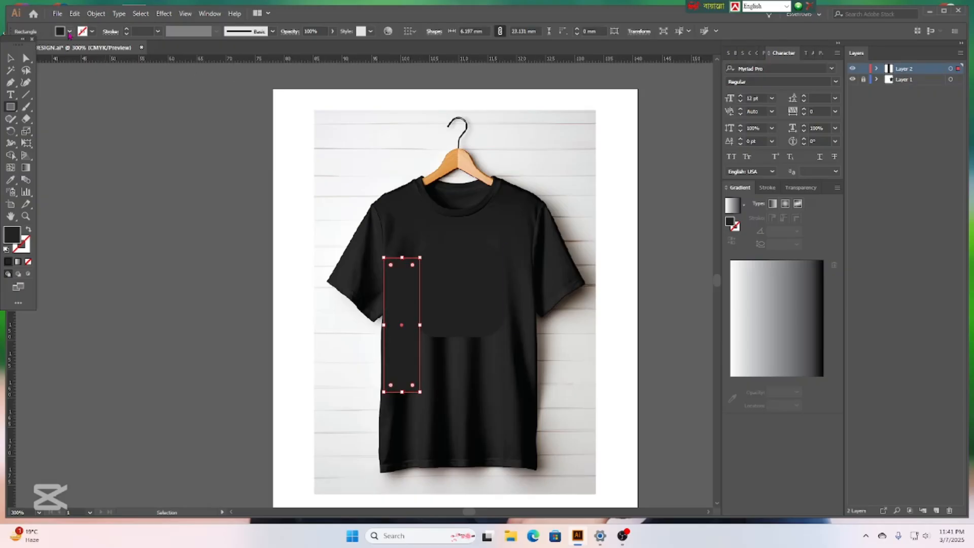
click(69, 32)
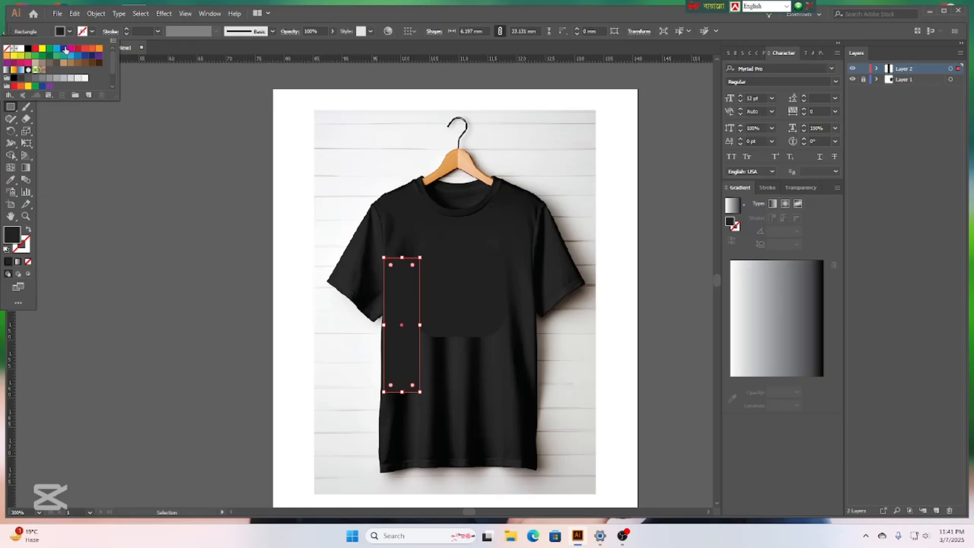
click(36, 51)
click(165, 202)
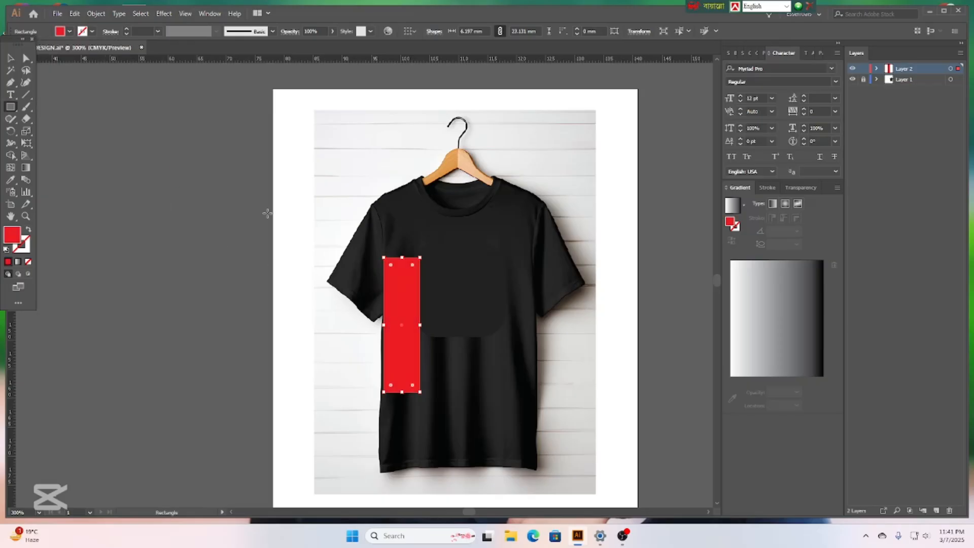
click(10, 57)
click(172, 225)
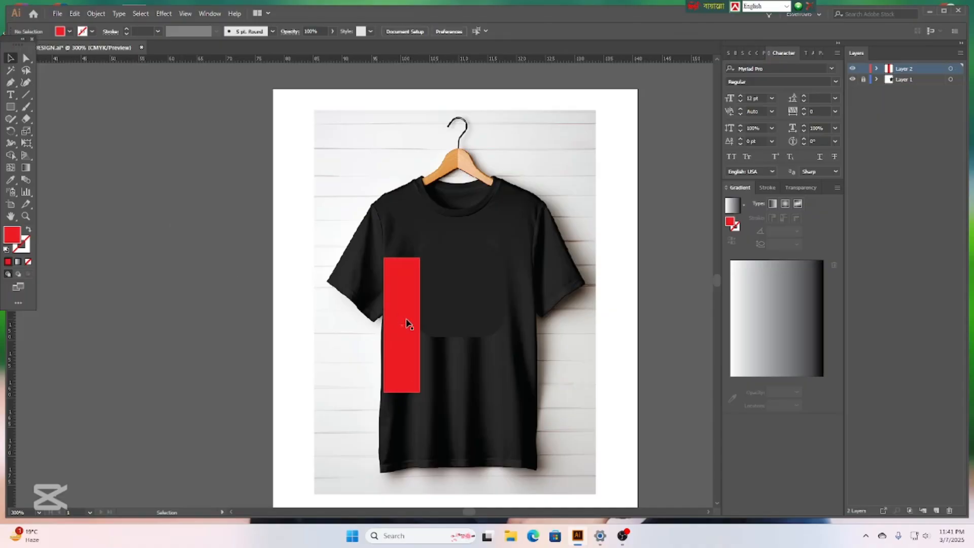
Duplicate the red rectangle rightward and repeat with Ctrl+D to make four stripes.
click(407, 324)
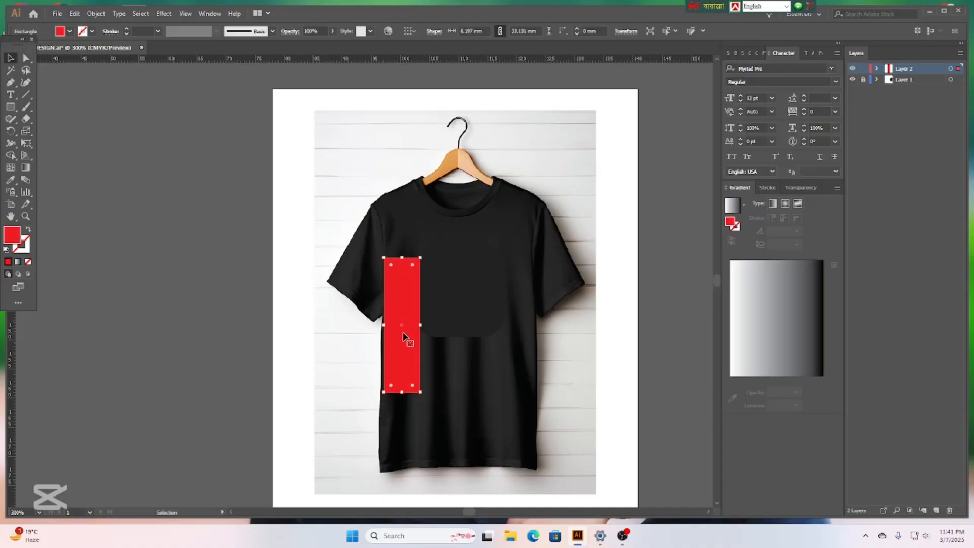
drag(407, 335, 442, 335)
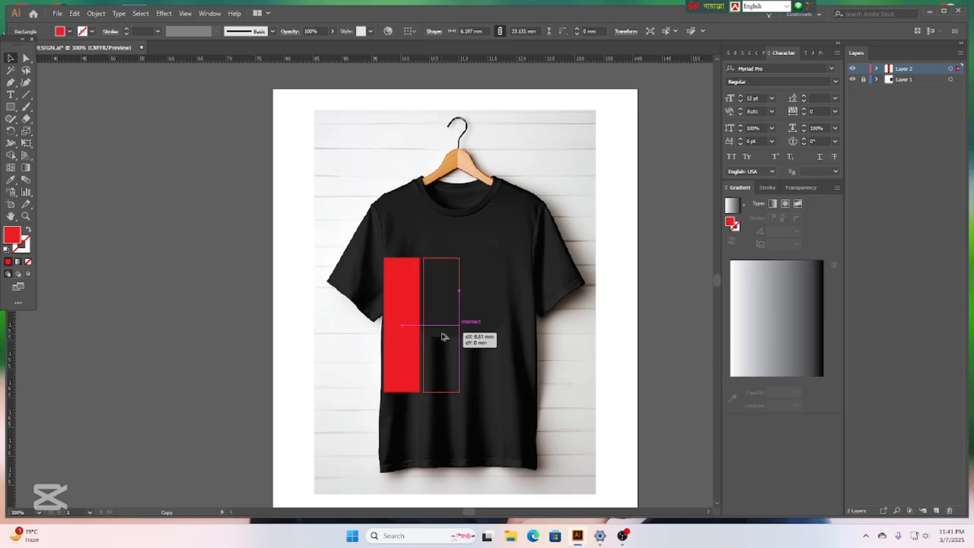
drag(443, 337, 443, 337)
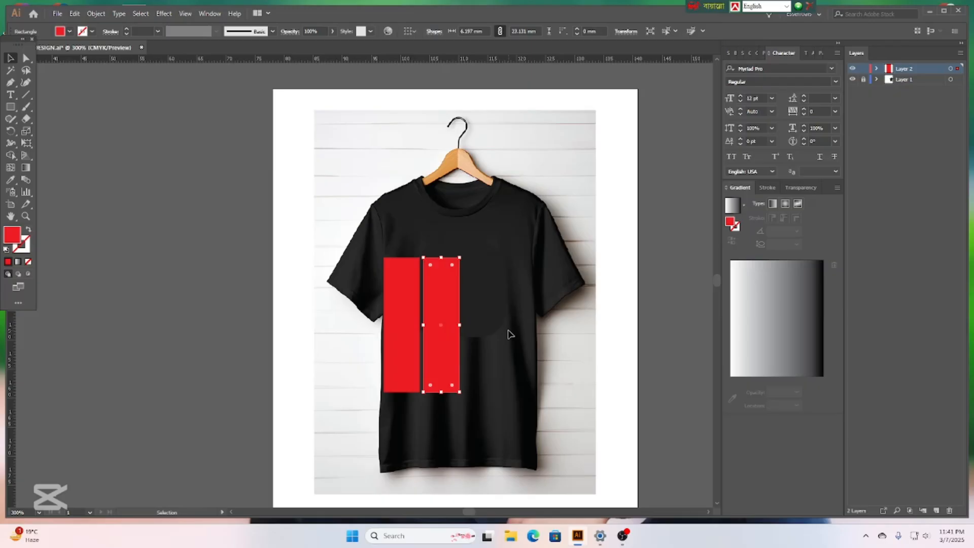
key(ctrl+d)
key(ctrl+d)
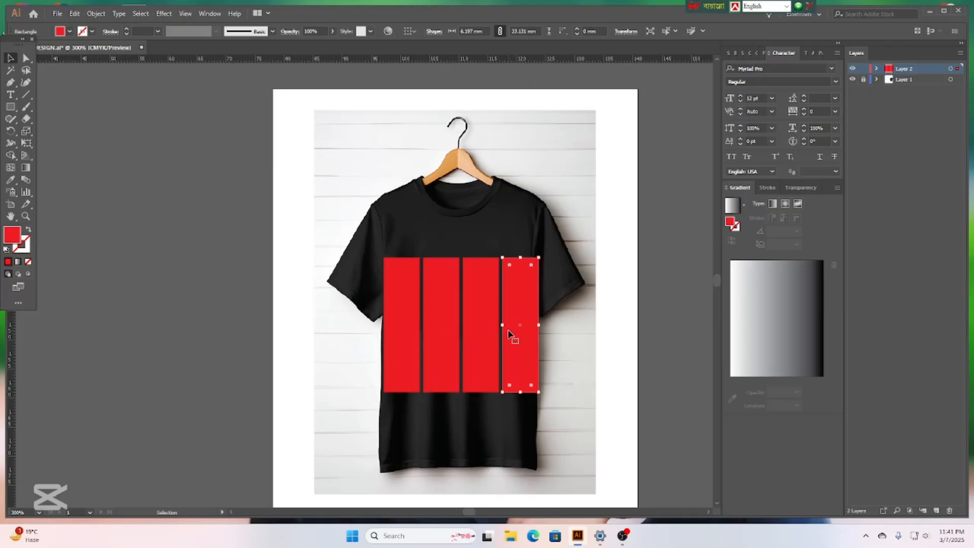
click(229, 277)
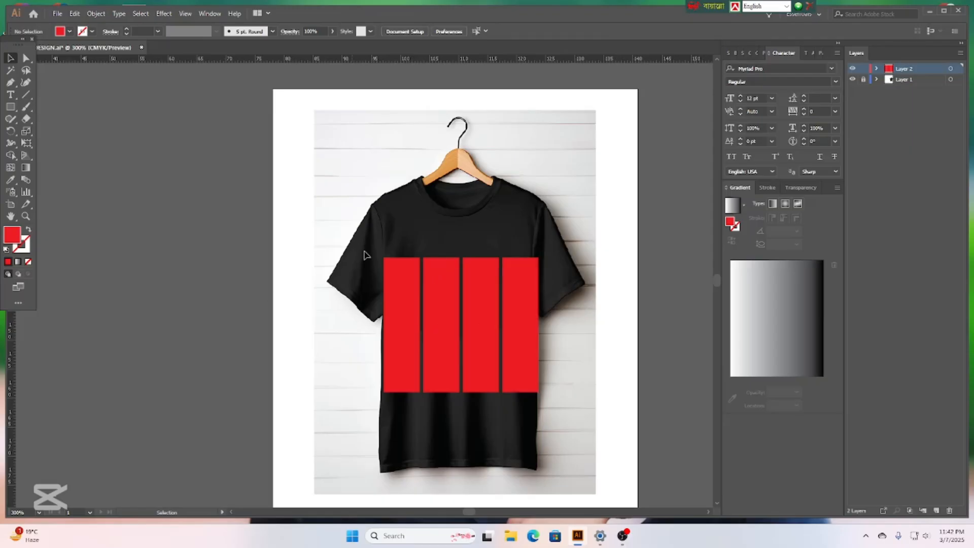
drag(352, 240, 540, 386)
click(628, 392)
Apply a yellow swatch to the second stripe and the White swatch to the third.
click(435, 334)
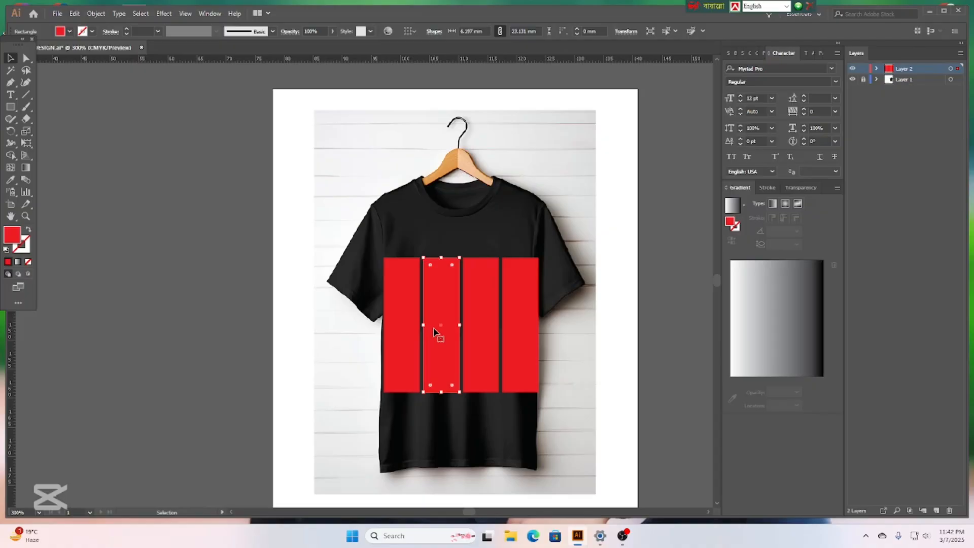
click(69, 31)
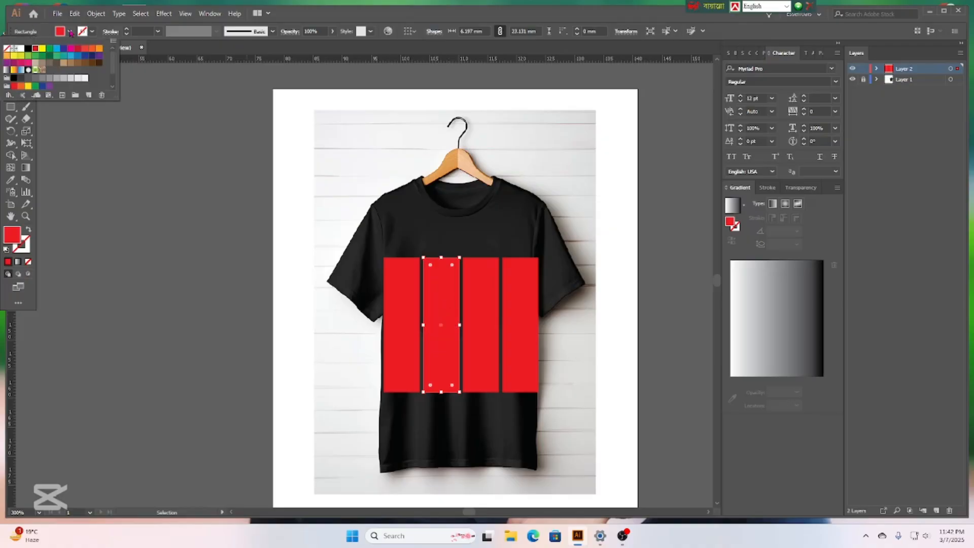
click(71, 32)
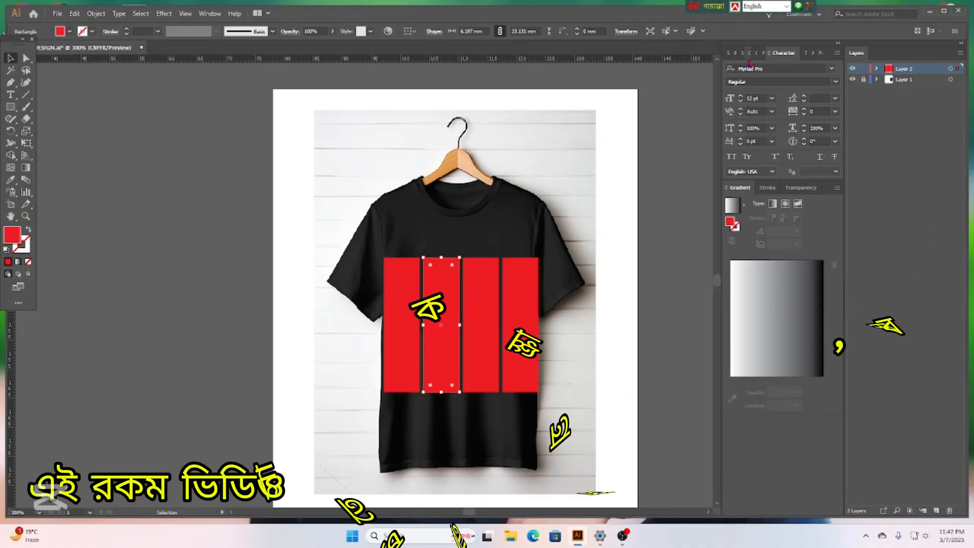
click(729, 53)
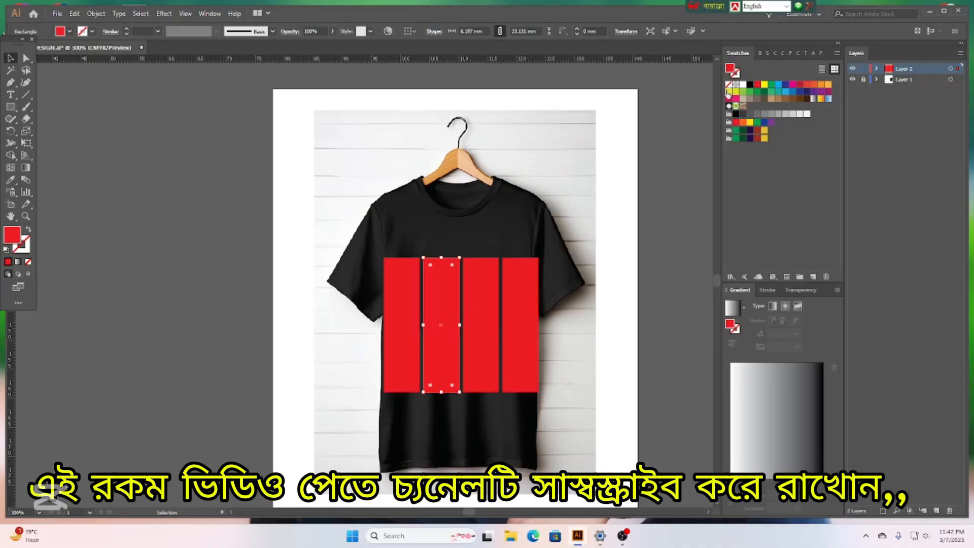
click(728, 92)
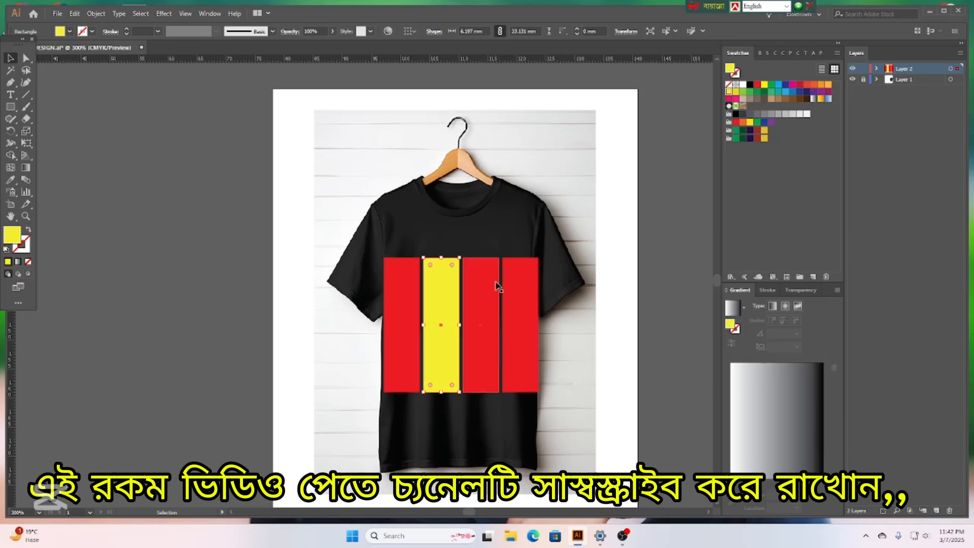
click(491, 298)
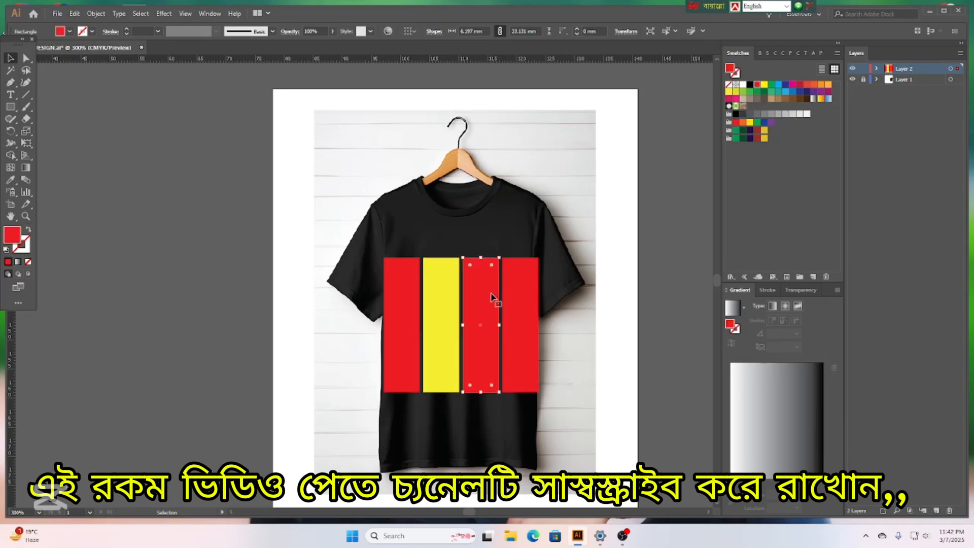
click(744, 86)
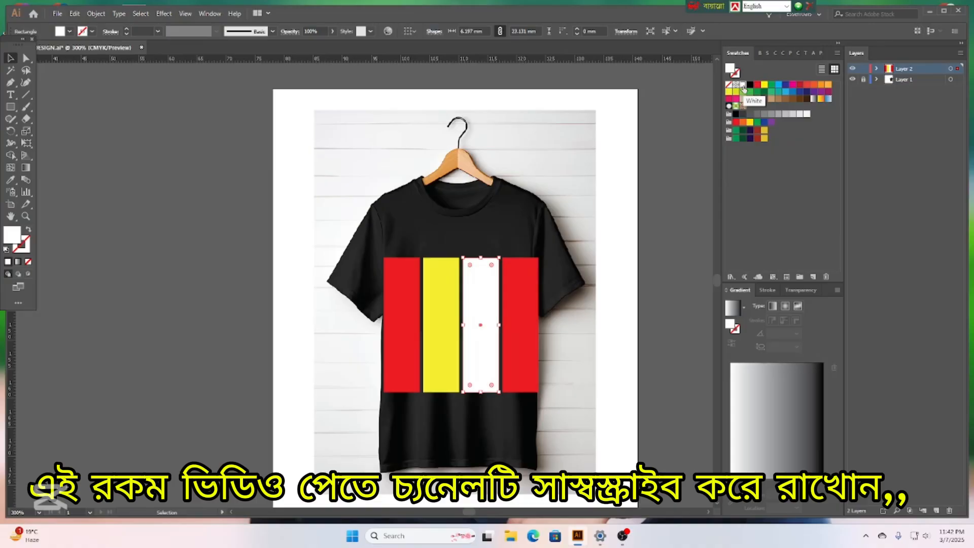
Apply a cyan swatch to the fourth stripe, then select all four stripes.
click(527, 299)
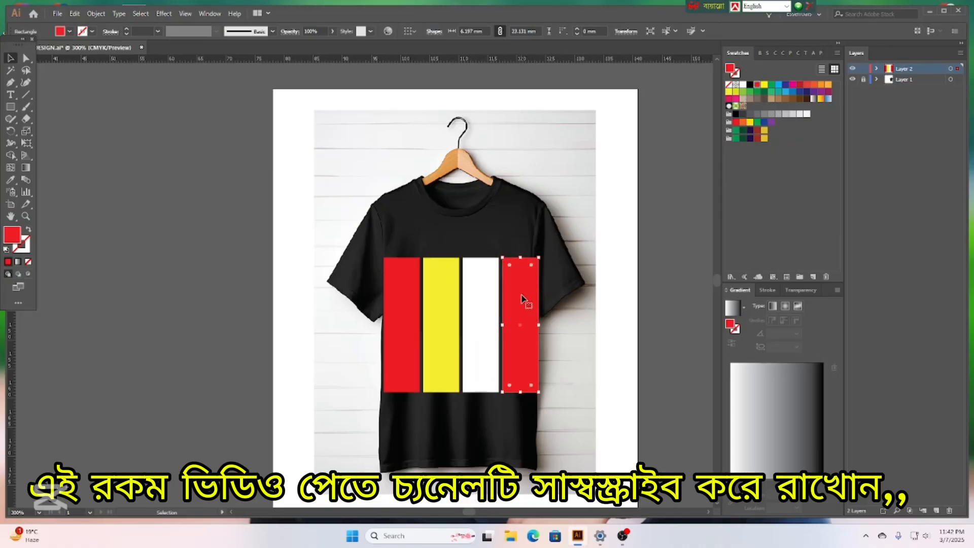
click(779, 85)
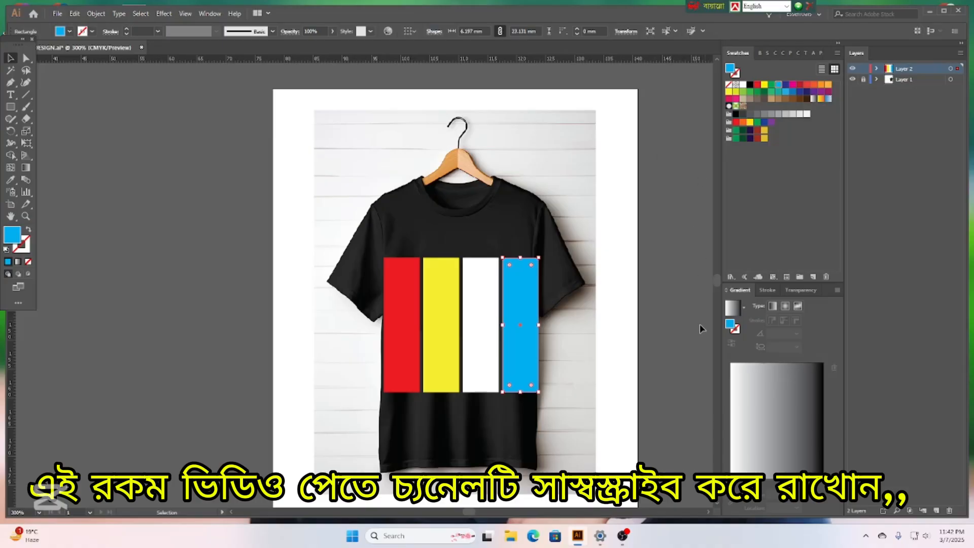
click(577, 401)
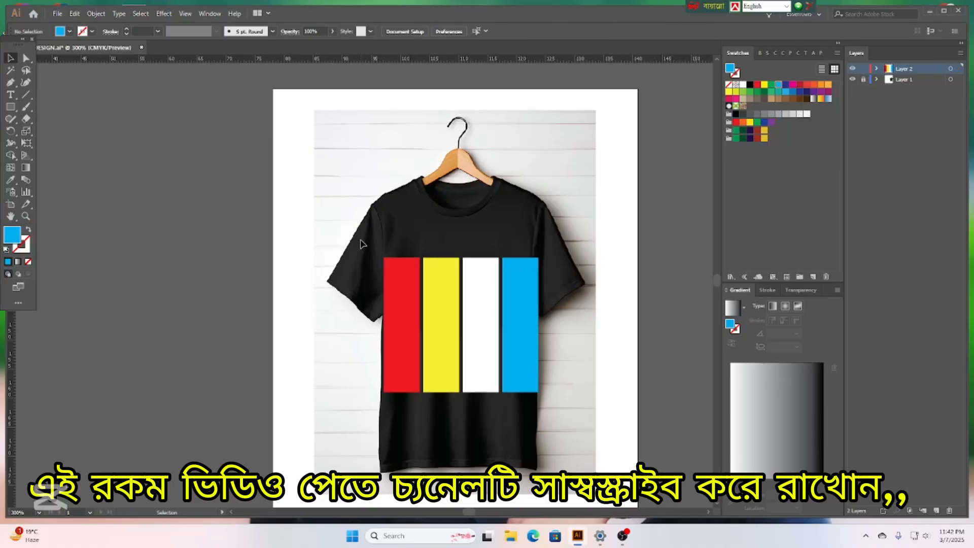
drag(362, 244, 550, 387)
Group the four coloured stripes and scale the group down on the chest.
right_click(483, 303)
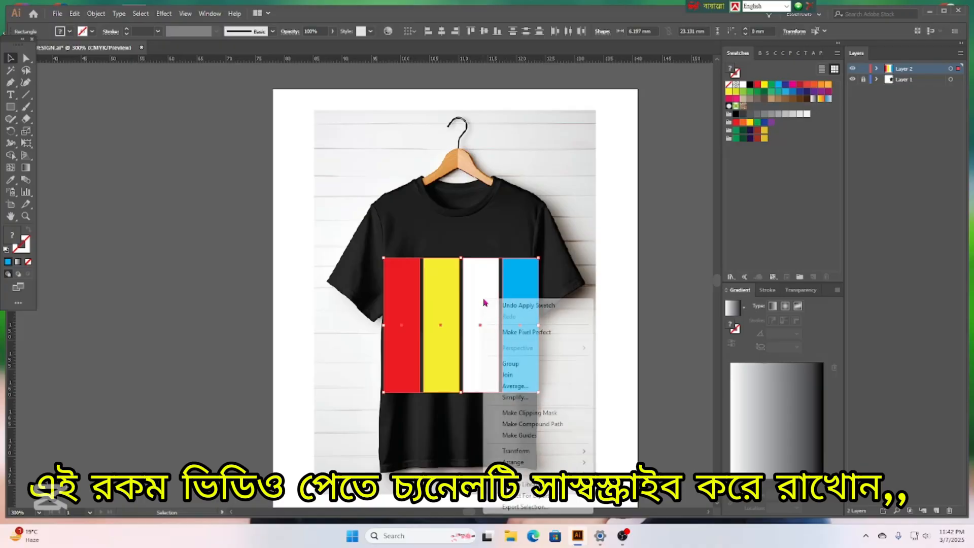
click(511, 363)
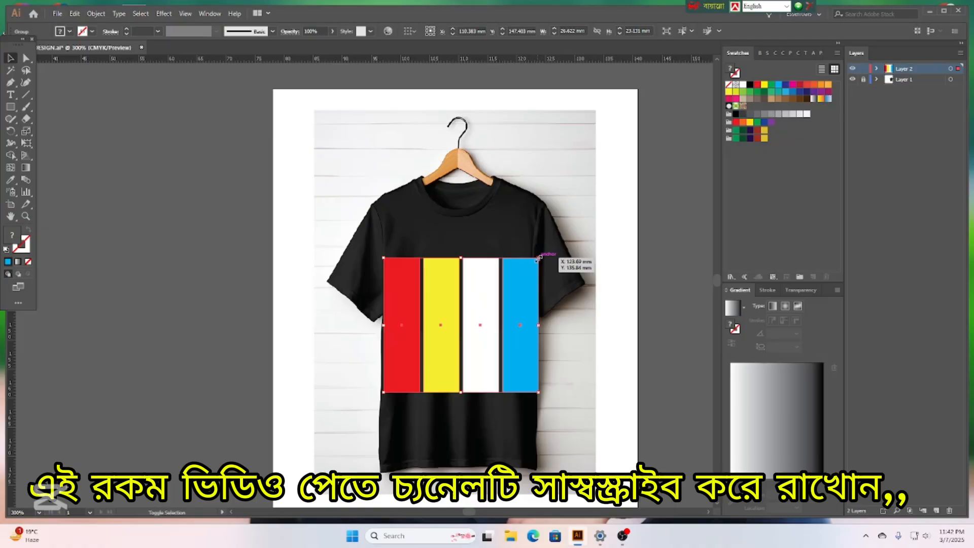
drag(539, 258, 493, 296)
drag(432, 355, 454, 331)
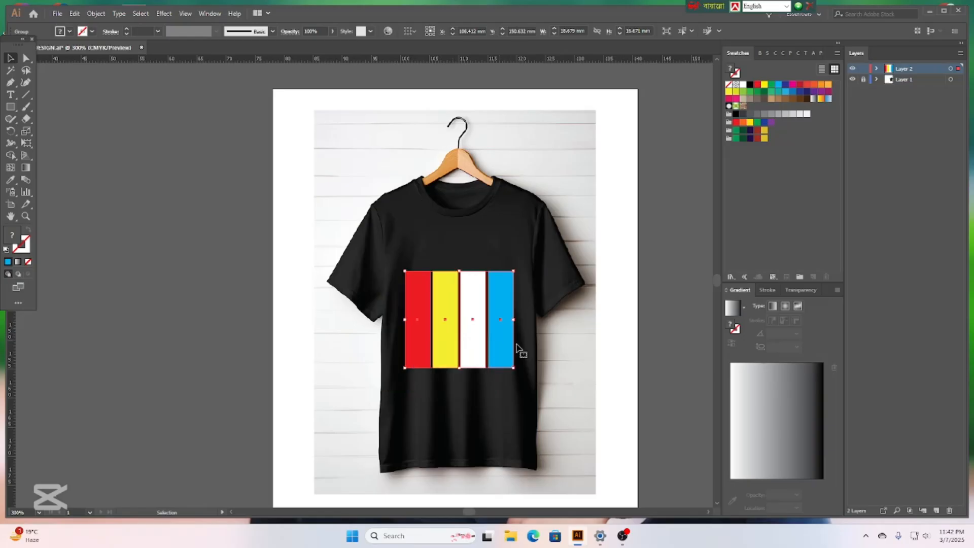
Shrink the stripe group further and centre it on the chest, then open the File menu.
click(567, 354)
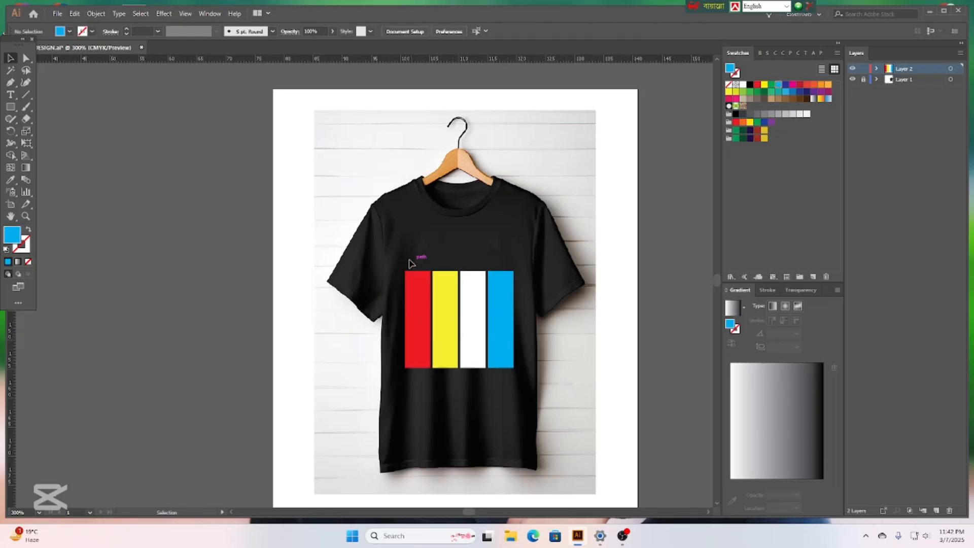
drag(404, 261, 539, 391)
drag(481, 333, 477, 334)
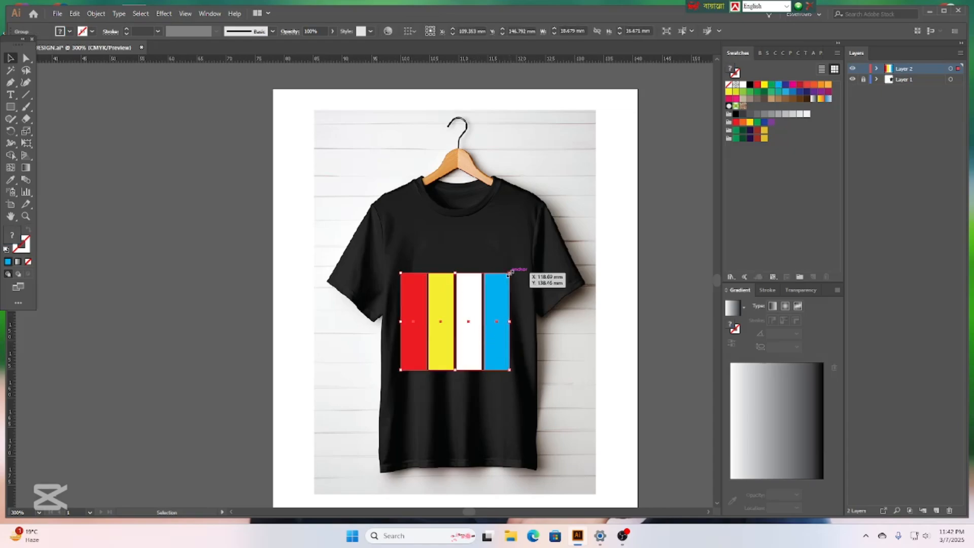
drag(509, 273, 490, 290)
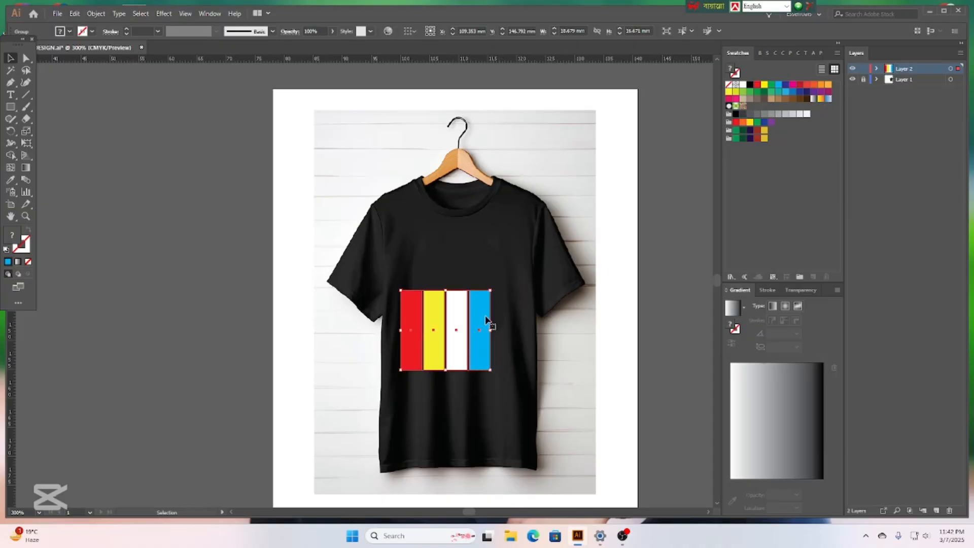
drag(448, 340, 459, 332)
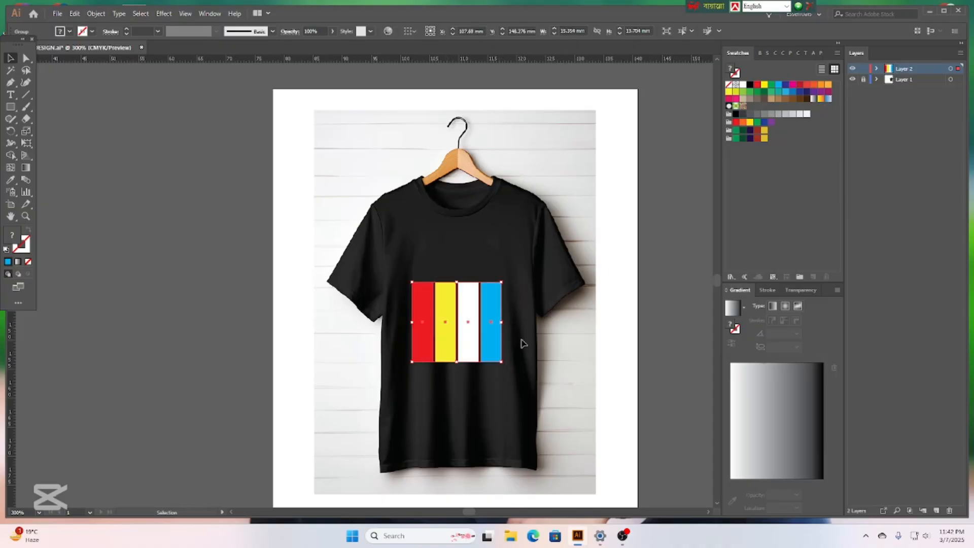
click(571, 344)
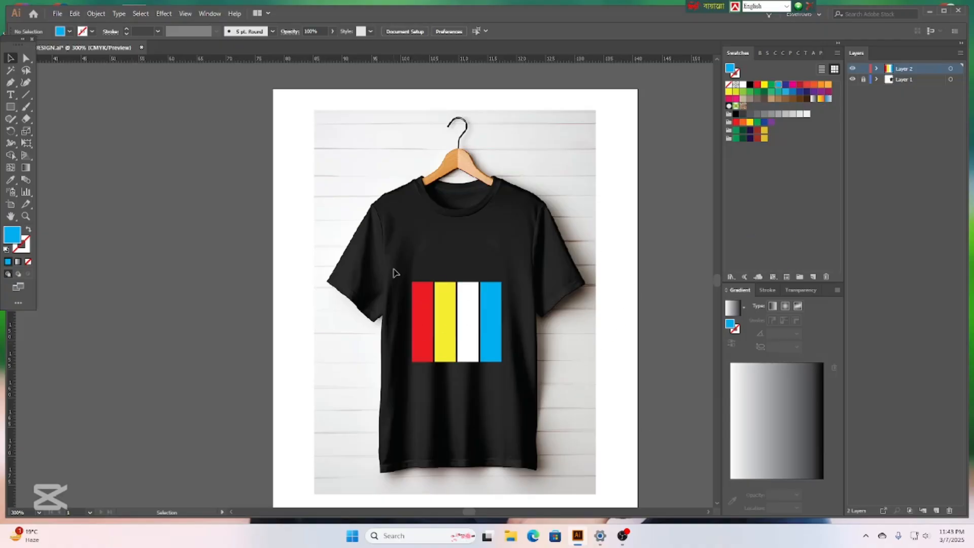
drag(393, 269, 596, 391)
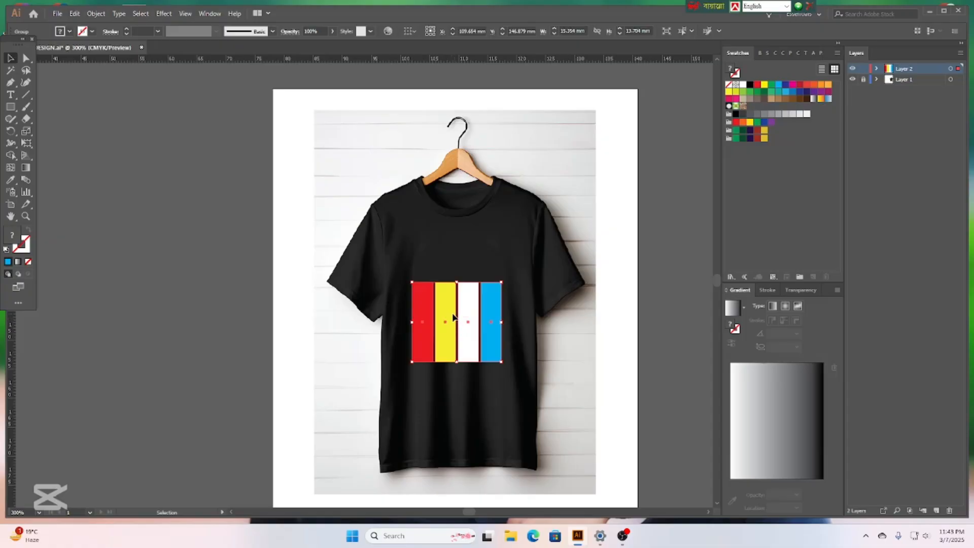
drag(459, 321, 462, 321)
click(587, 348)
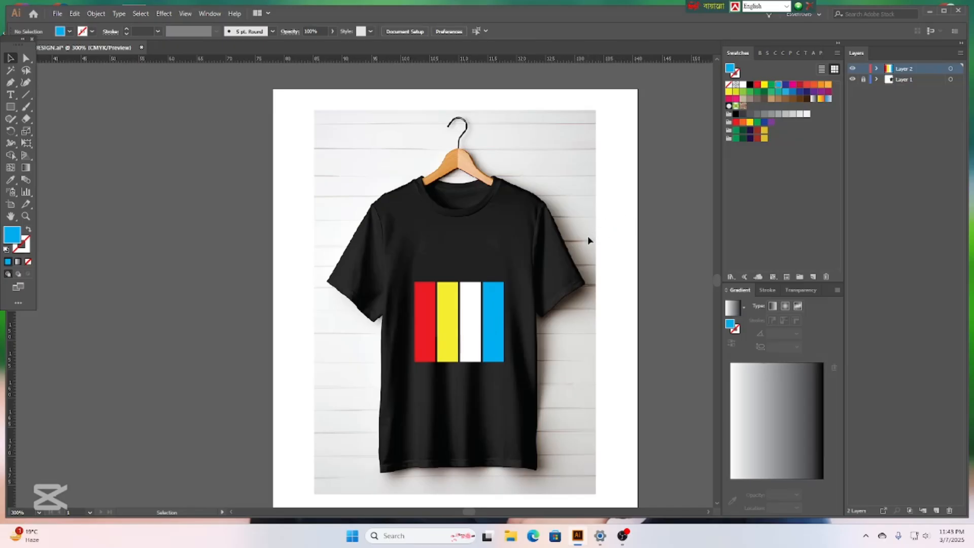
click(57, 14)
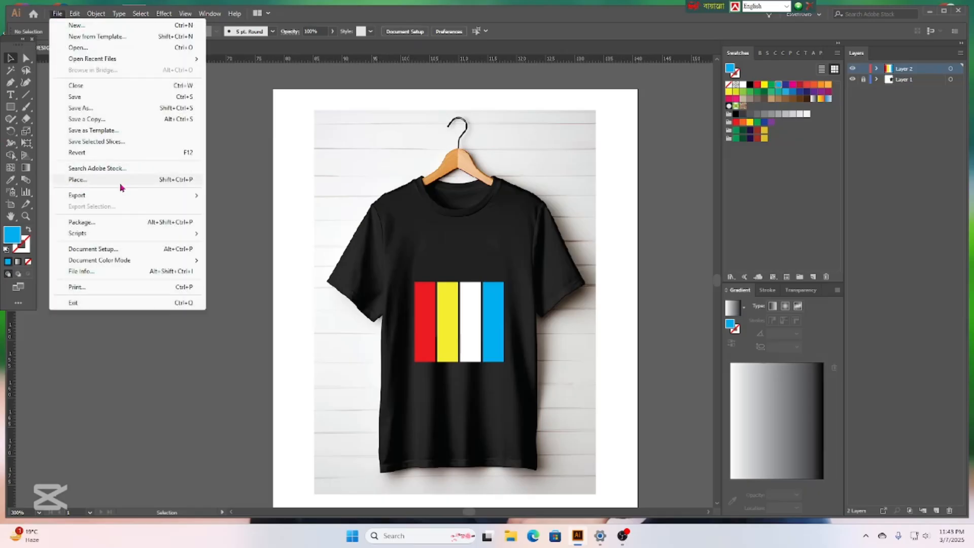
Place the people_19_a tennis silhouettes image from Grapic > Pront Icon All.
click(78, 180)
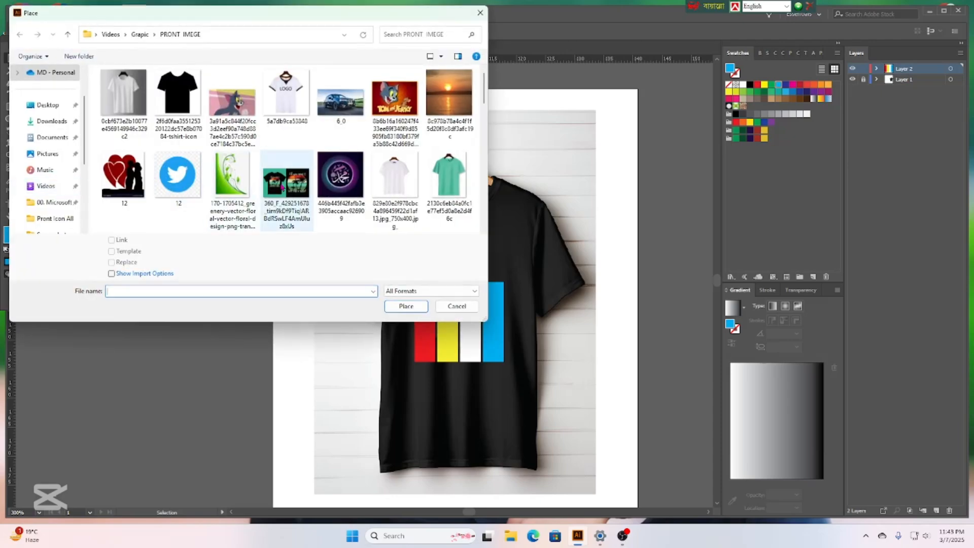
click(68, 34)
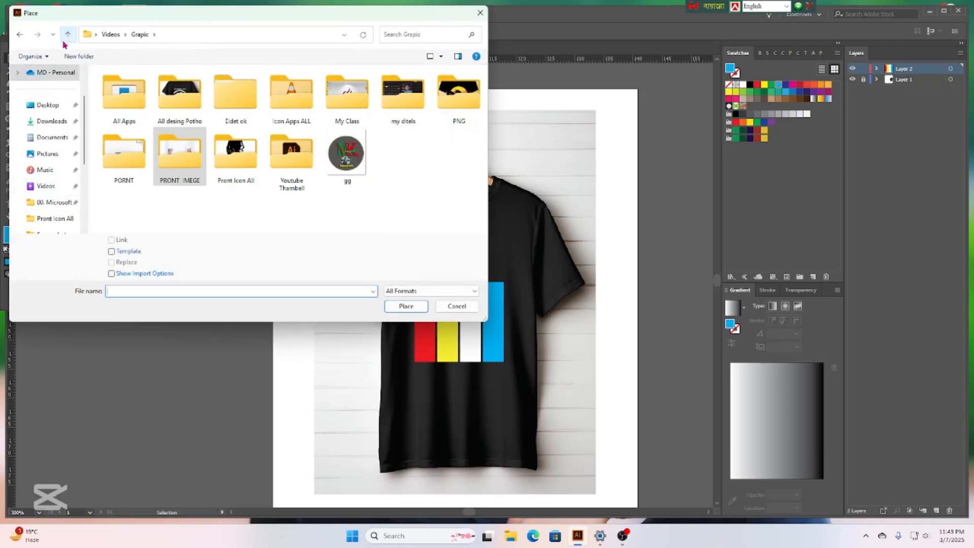
click(401, 184)
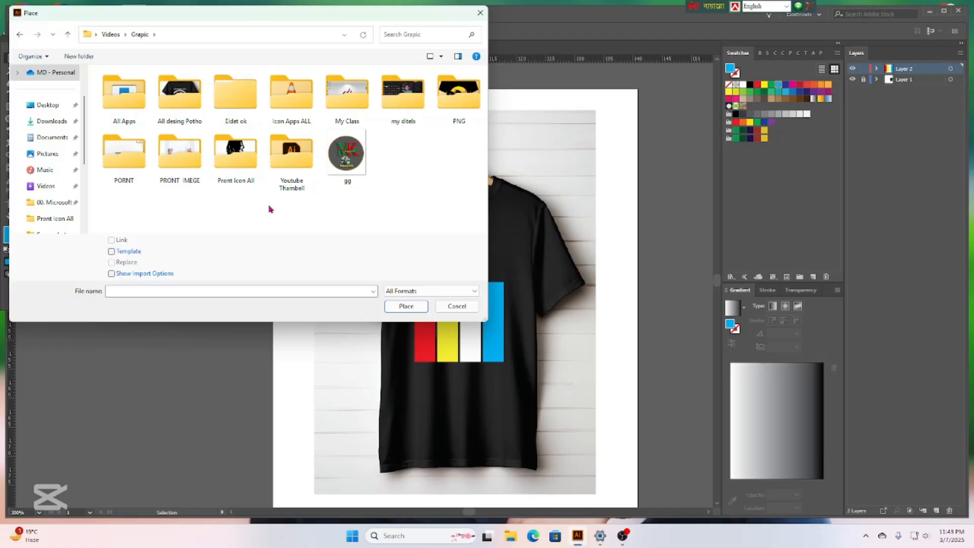
double_click(237, 168)
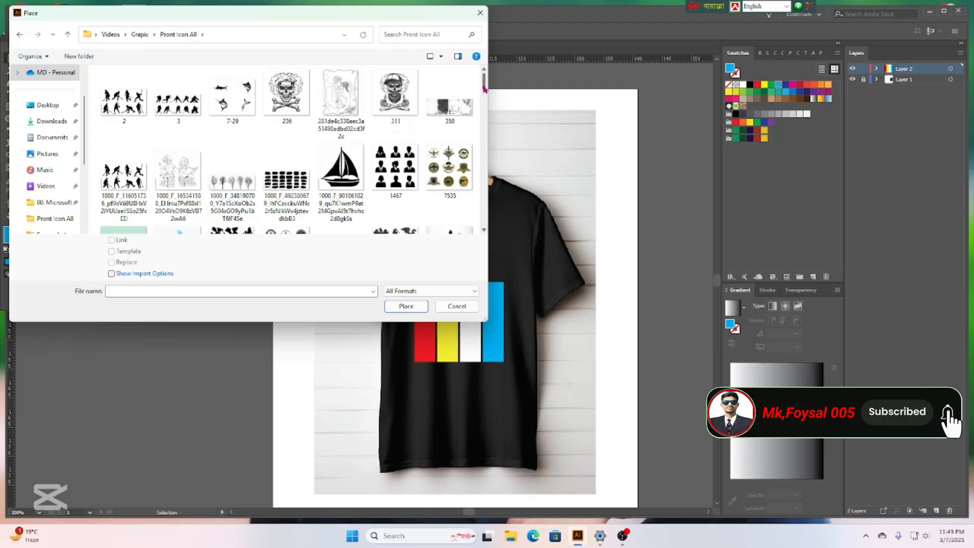
drag(484, 88, 462, 224)
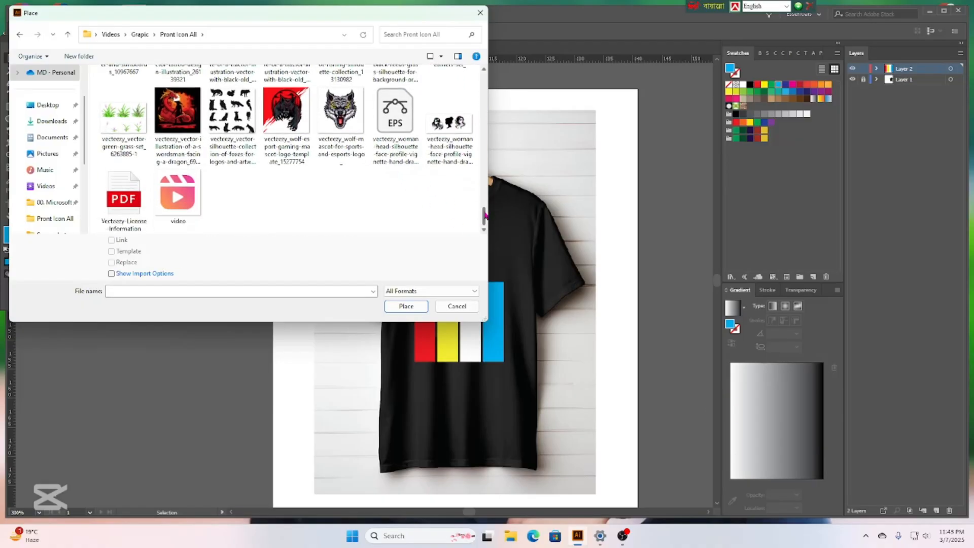
scroll(484, 212, up, 1)
drag(484, 212, 480, 152)
click(283, 108)
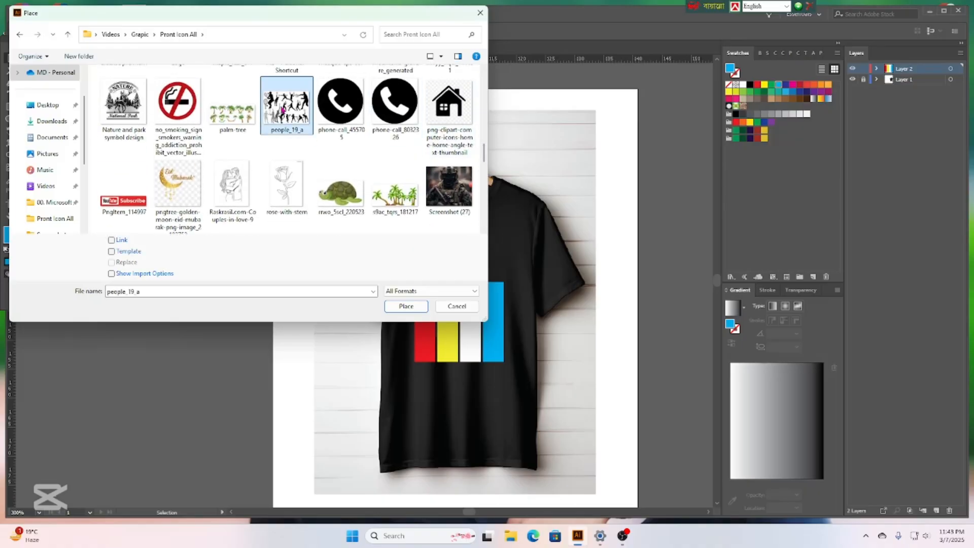
click(406, 307)
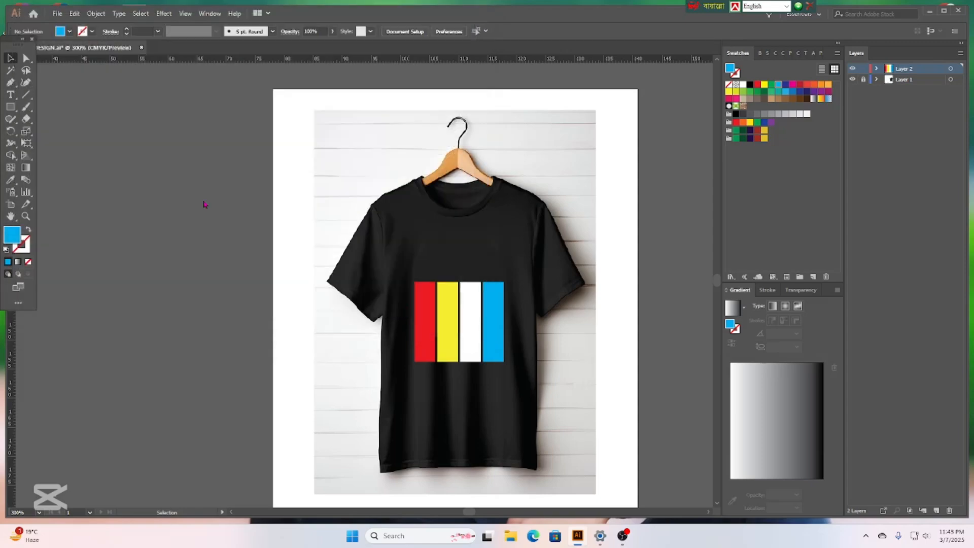
Place the people_19_a tennis silhouettes image, shrink it, and position it left of the shirt.
click(88, 104)
drag(112, 123, 521, 393)
drag(584, 441, 607, 432)
drag(690, 456, 208, 119)
drag(471, 96, 259, 242)
drag(229, 308, 209, 317)
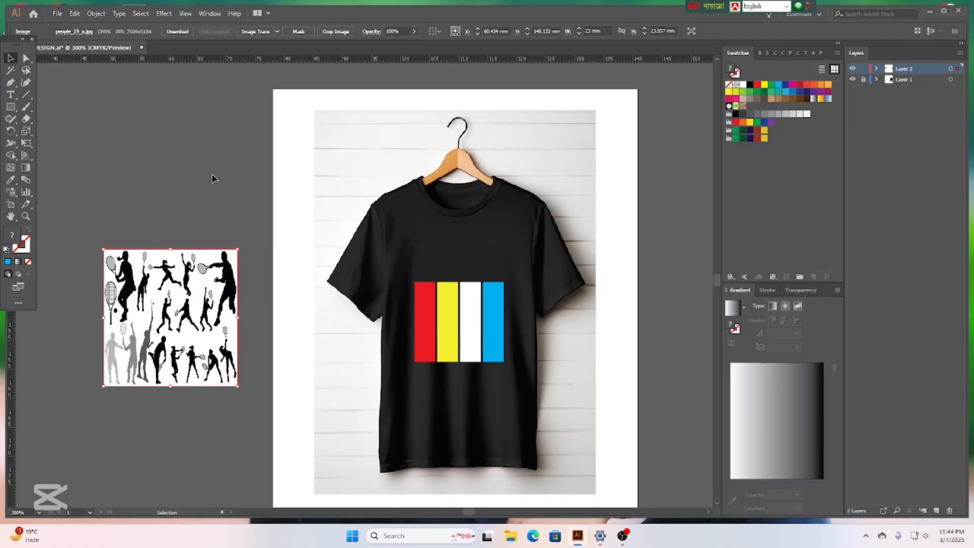
click(224, 189)
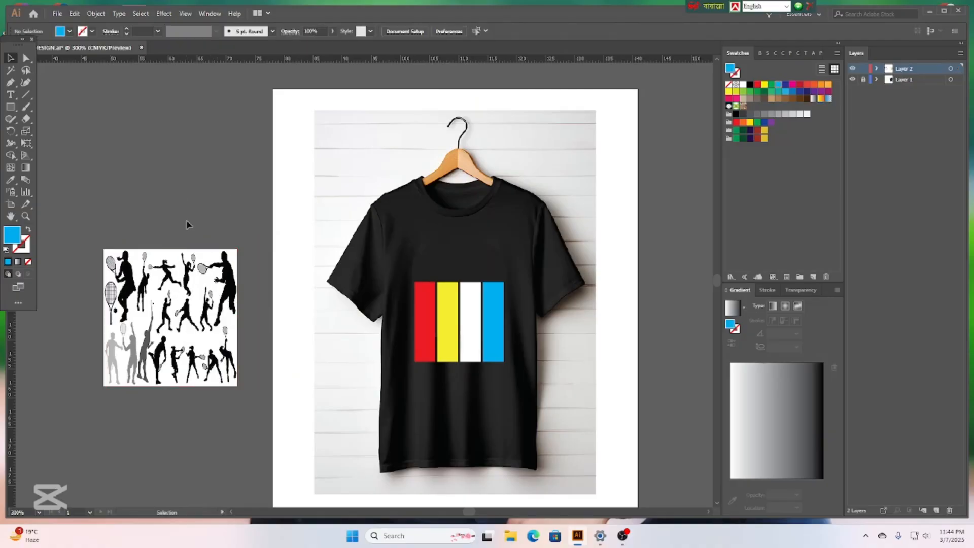
click(205, 299)
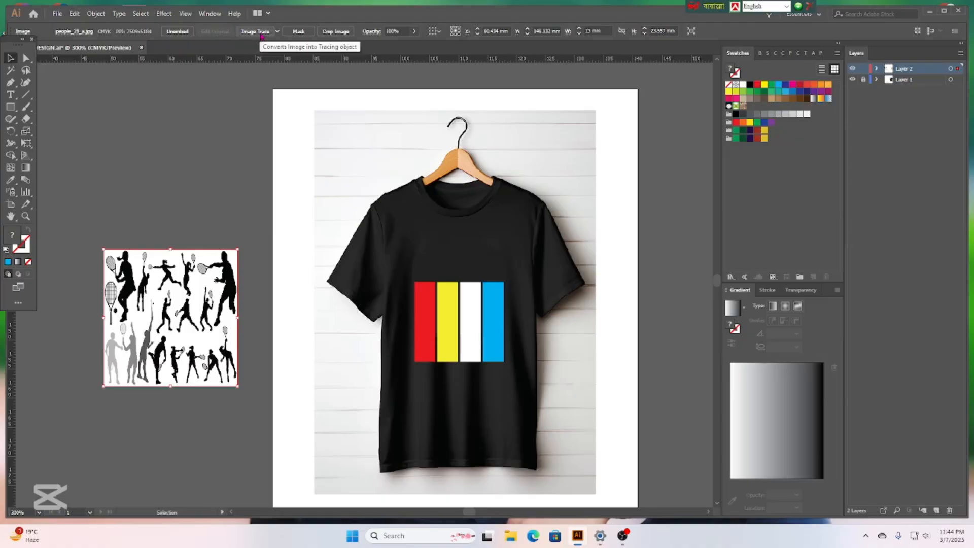
Image Trace and expand the tennis image, then delete its white background using the Magic Wand.
click(262, 31)
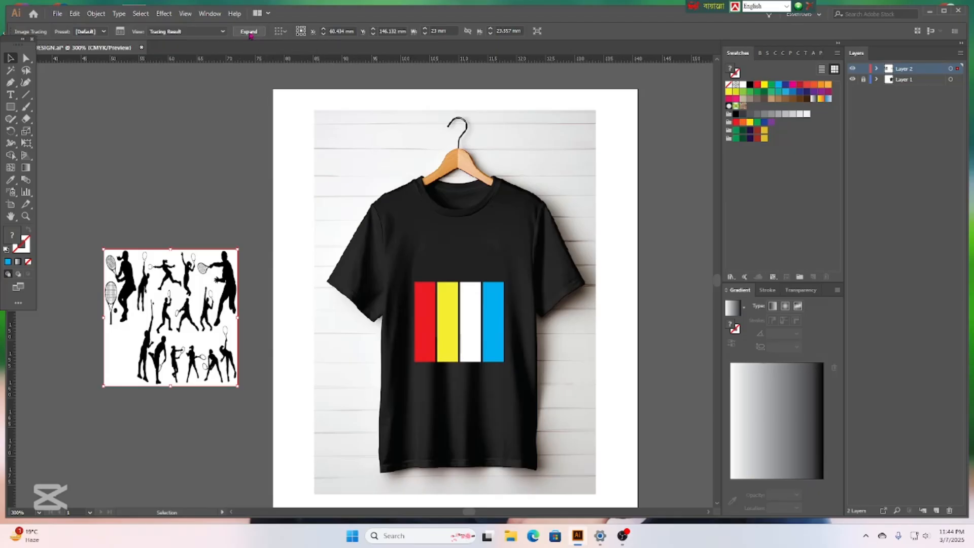
click(249, 32)
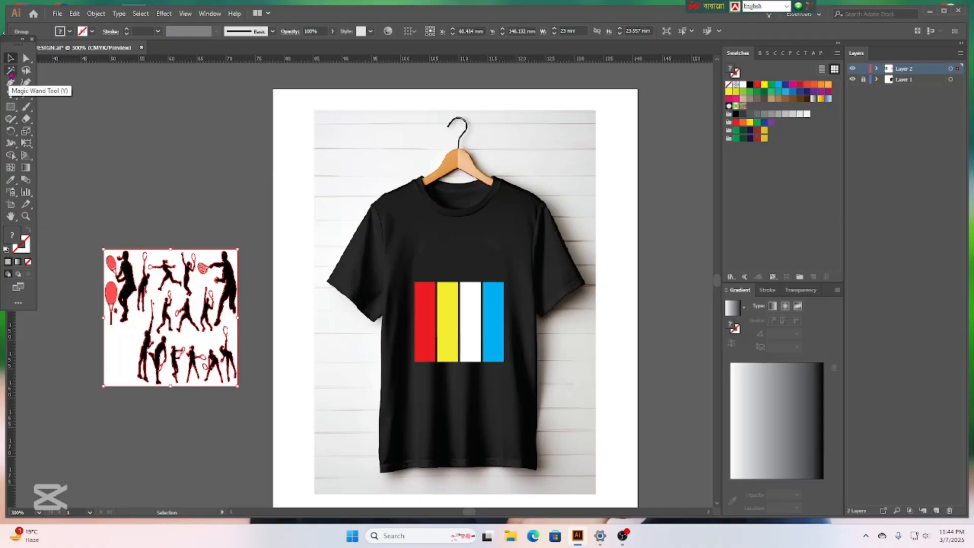
click(10, 71)
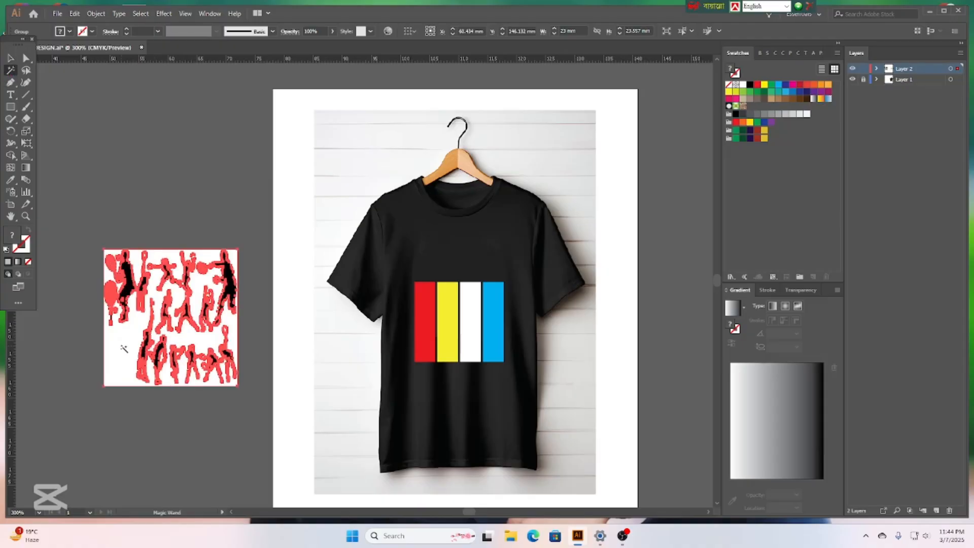
click(123, 348)
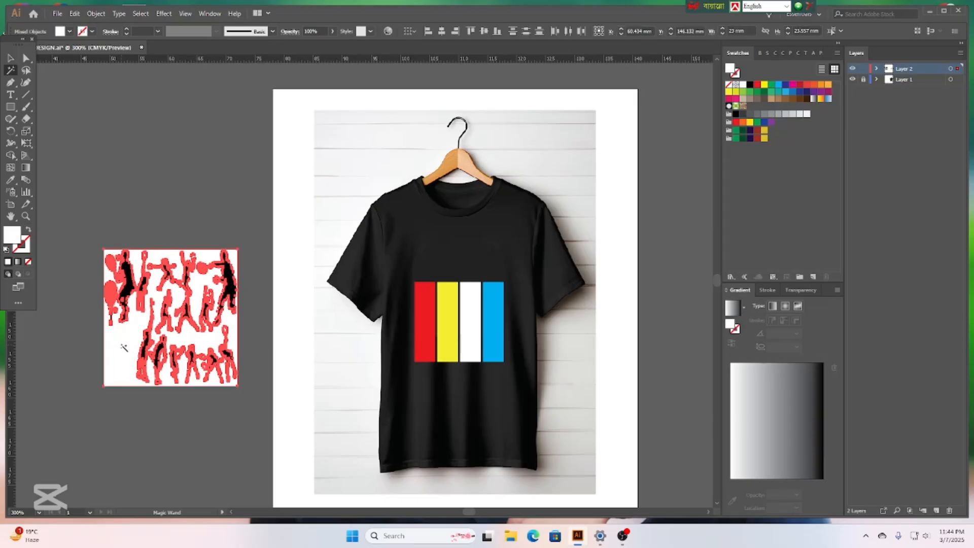
key(Delete)
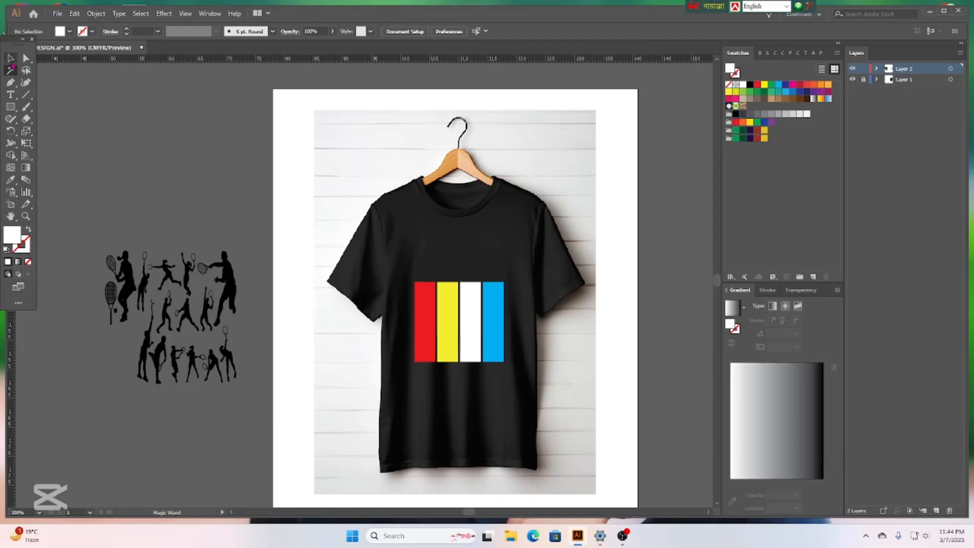
click(10, 58)
click(189, 280)
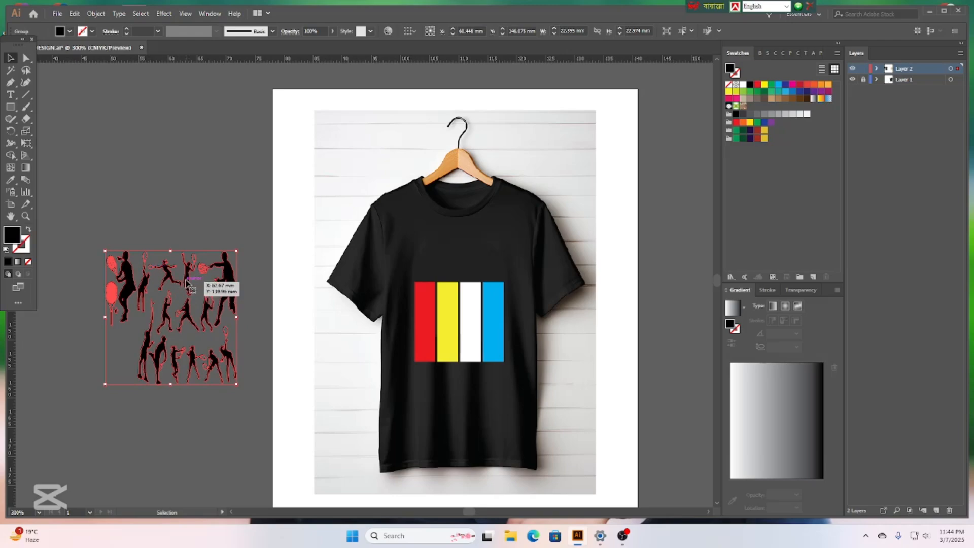
Ungroup the silhouettes, set aside the racket and small dot, and delete the other figures.
right_click(187, 280)
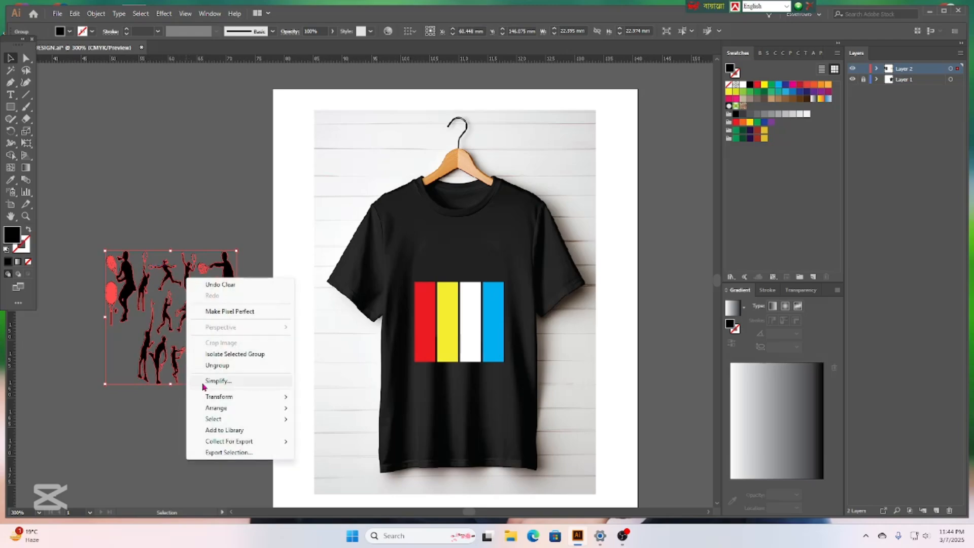
click(225, 366)
click(162, 151)
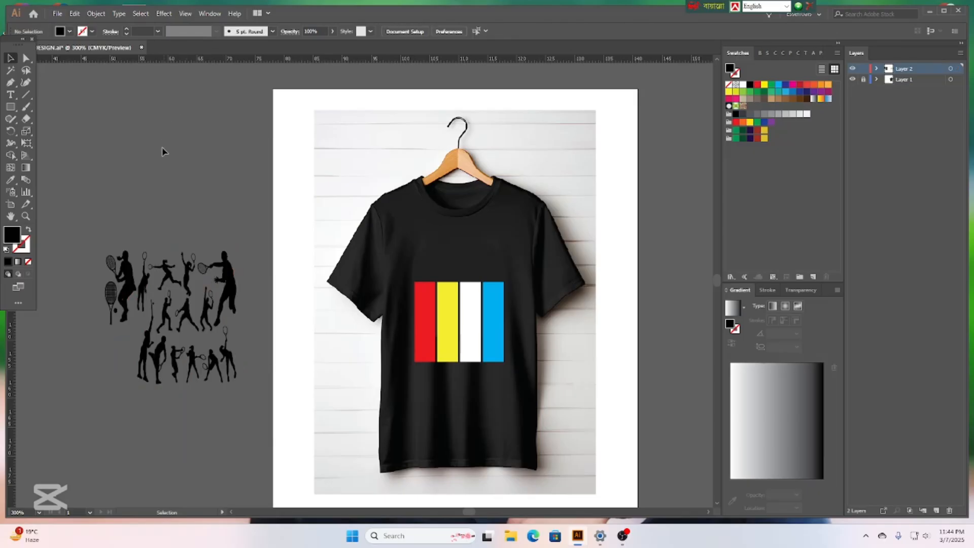
click(112, 297)
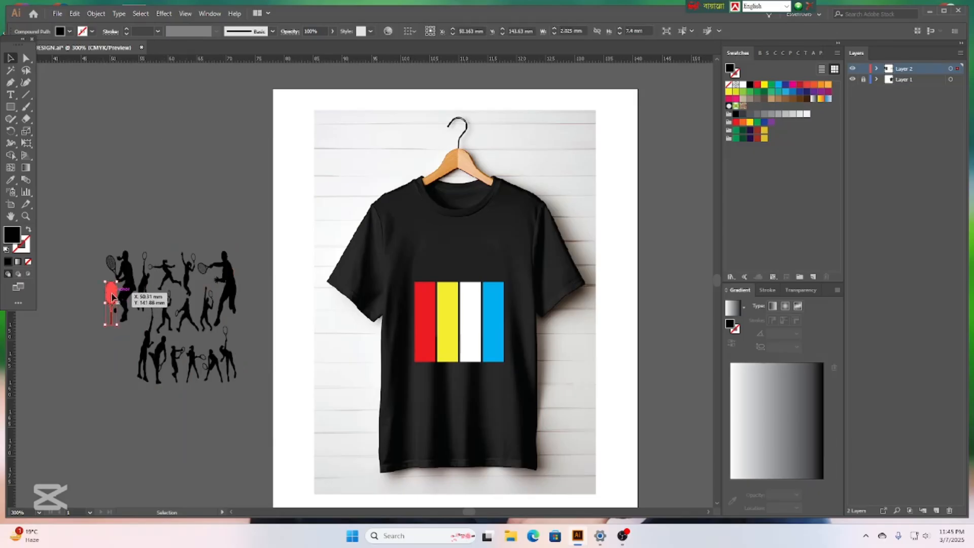
drag(112, 298, 66, 344)
click(104, 318)
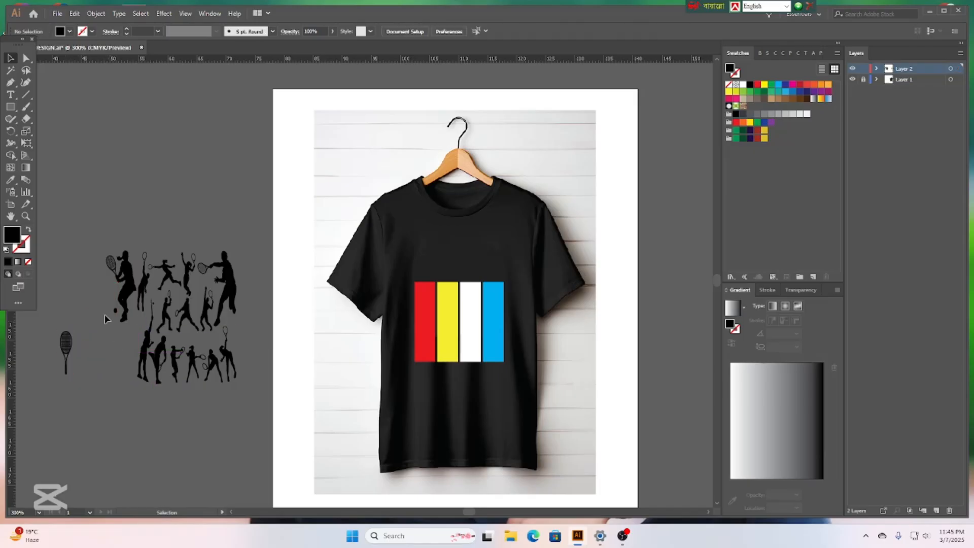
drag(117, 316, 85, 349)
click(85, 300)
click(237, 381)
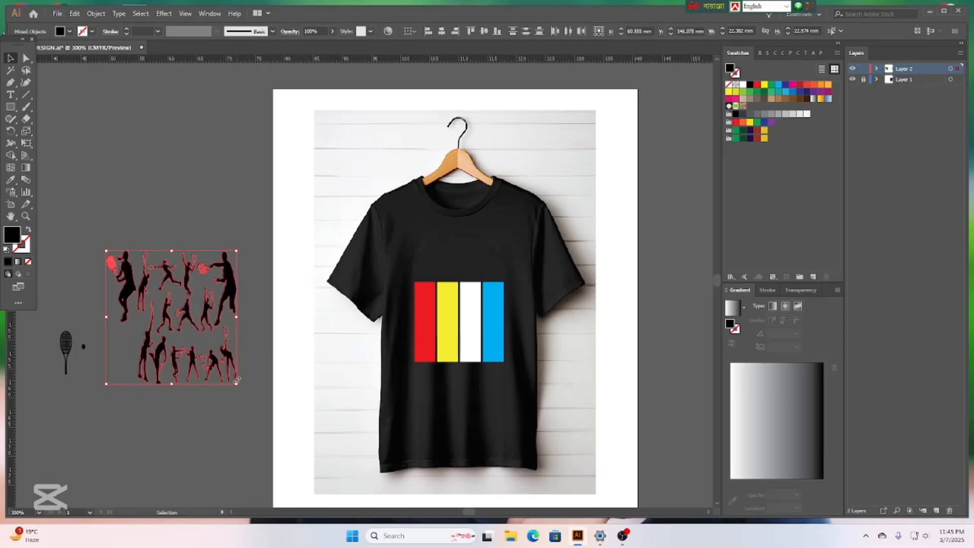
key(Delete)
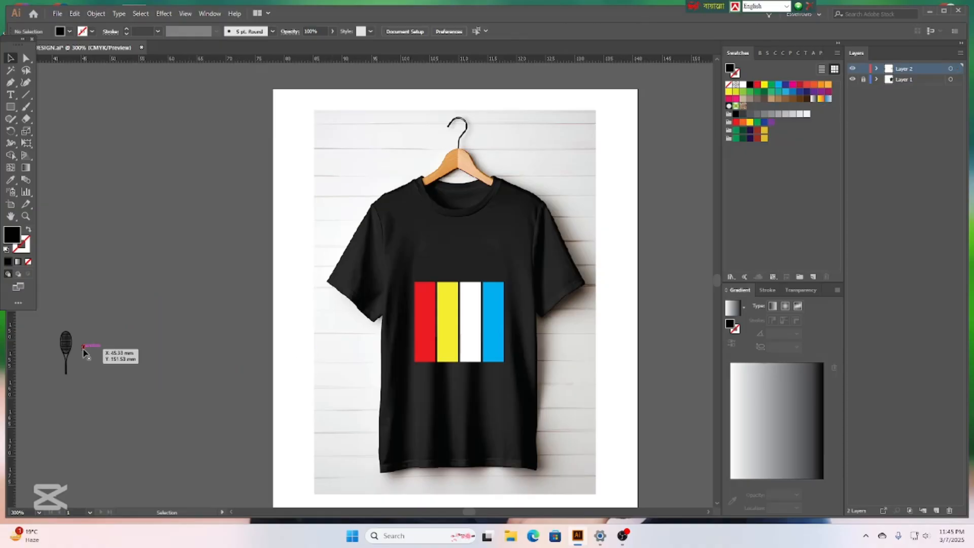
Move the racket silhouette up and enlarge it by its corner handle.
drag(66, 346, 184, 309)
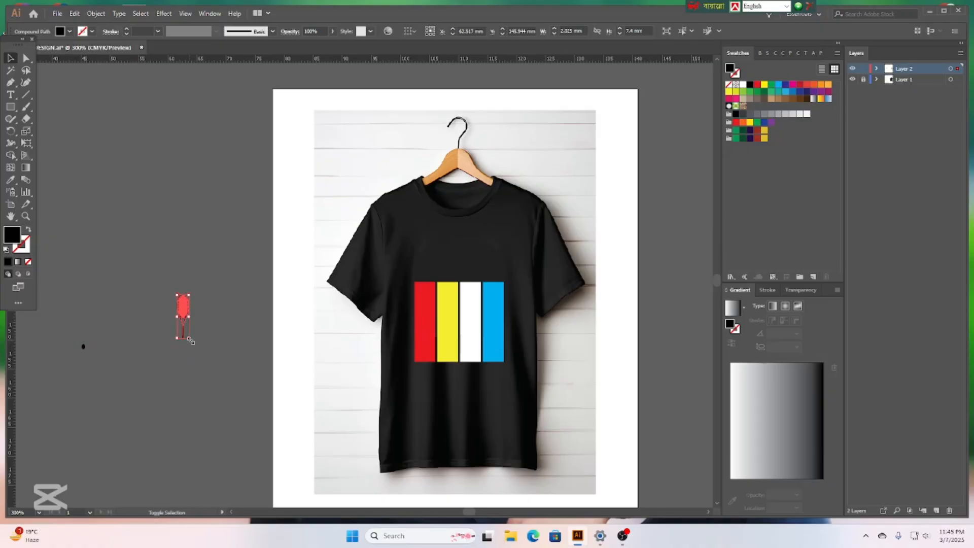
drag(191, 341, 231, 403)
click(231, 352)
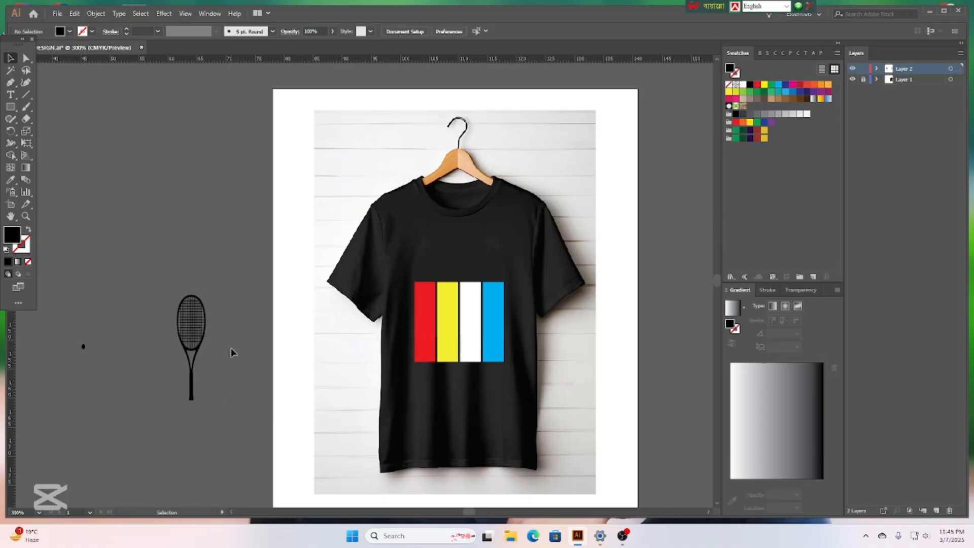
drag(203, 327, 208, 279)
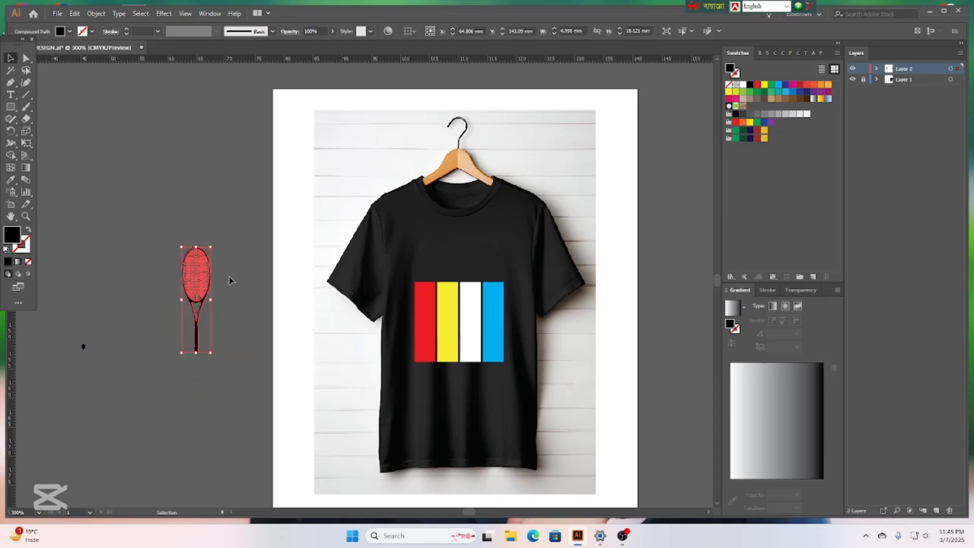
Fill the racket white and duplicate it to the right.
click(70, 32)
click(20, 52)
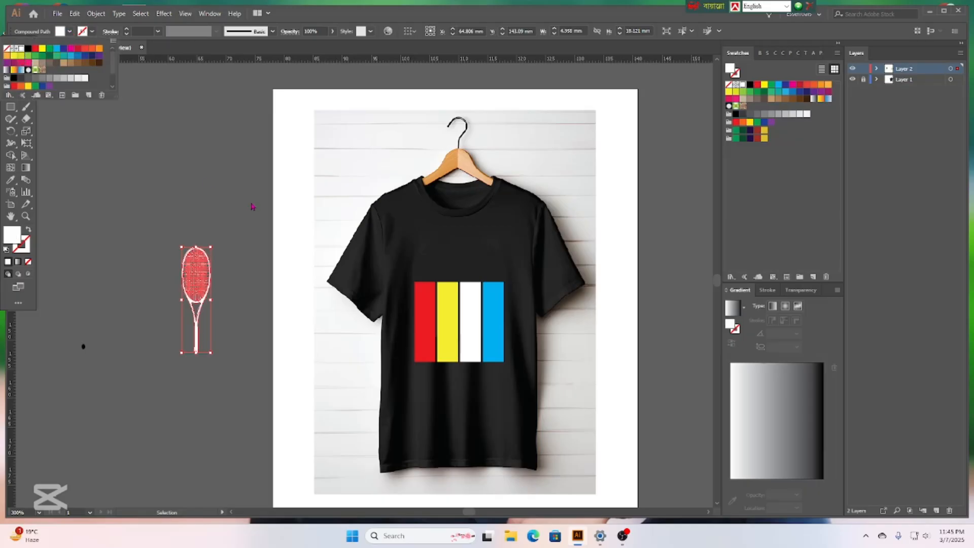
click(212, 190)
click(192, 287)
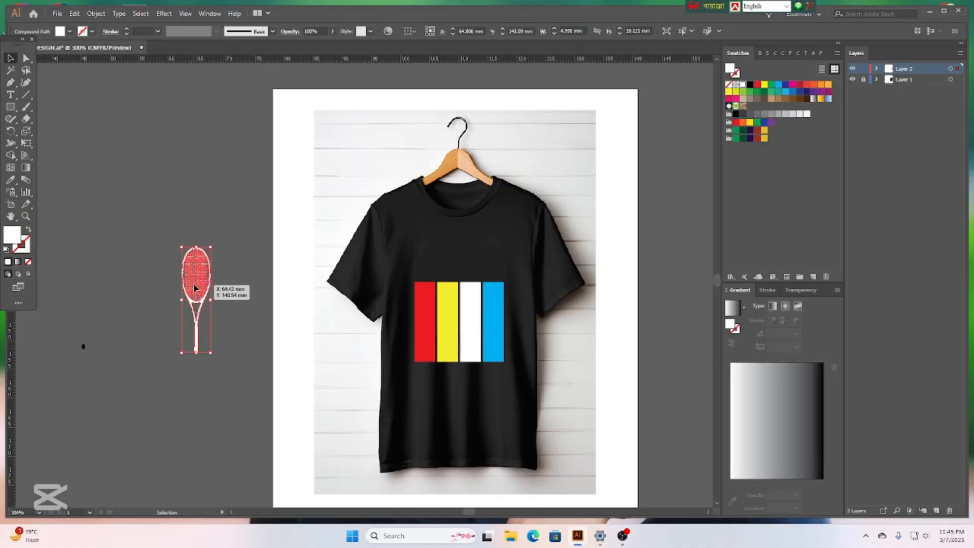
drag(193, 288, 230, 287)
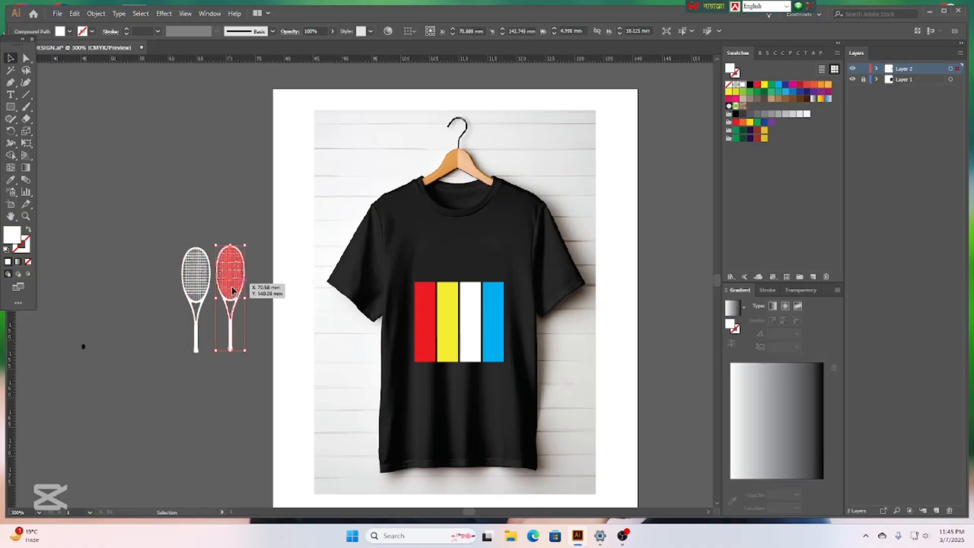
click(245, 378)
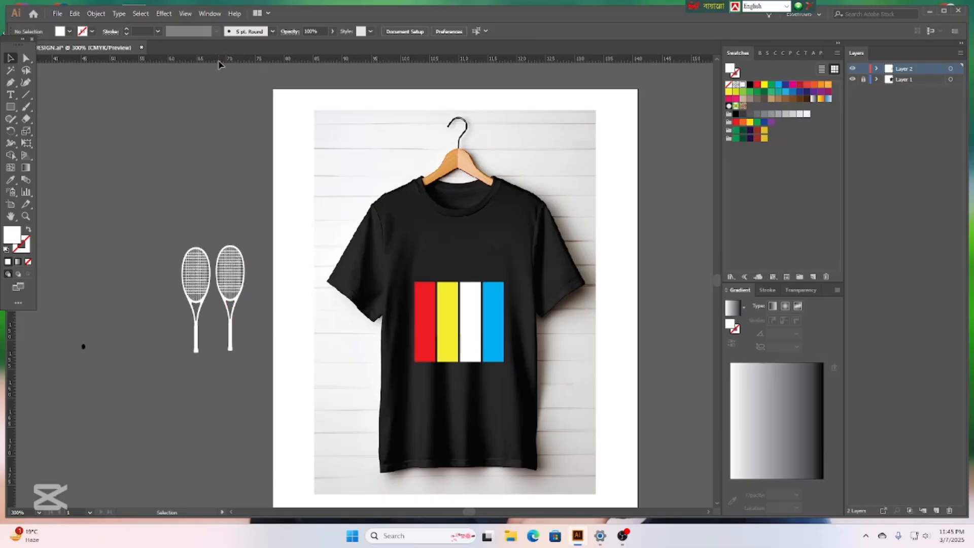
Add two ruler guides, then move and rotate both rackets so they cross in an X.
drag(215, 61, 211, 241)
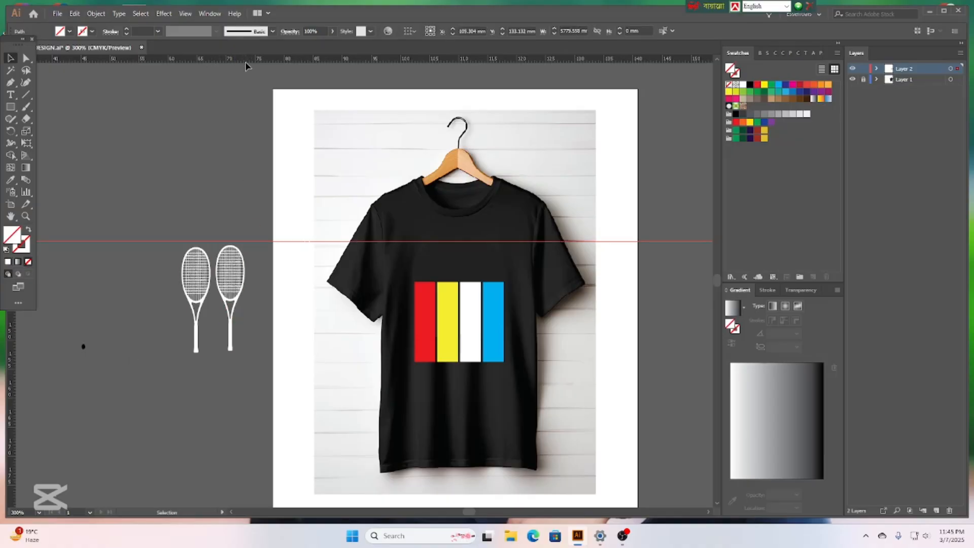
drag(246, 60, 235, 349)
click(239, 284)
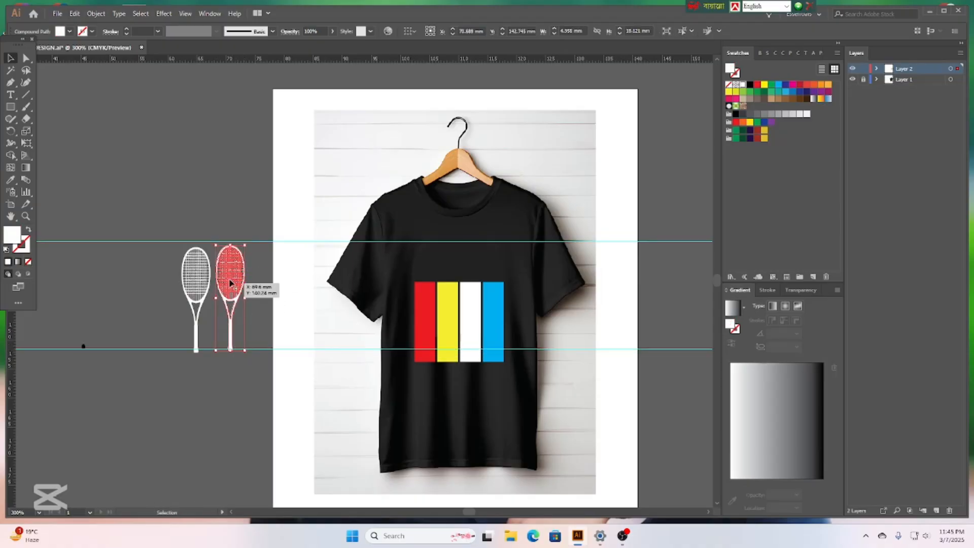
drag(234, 282, 166, 156)
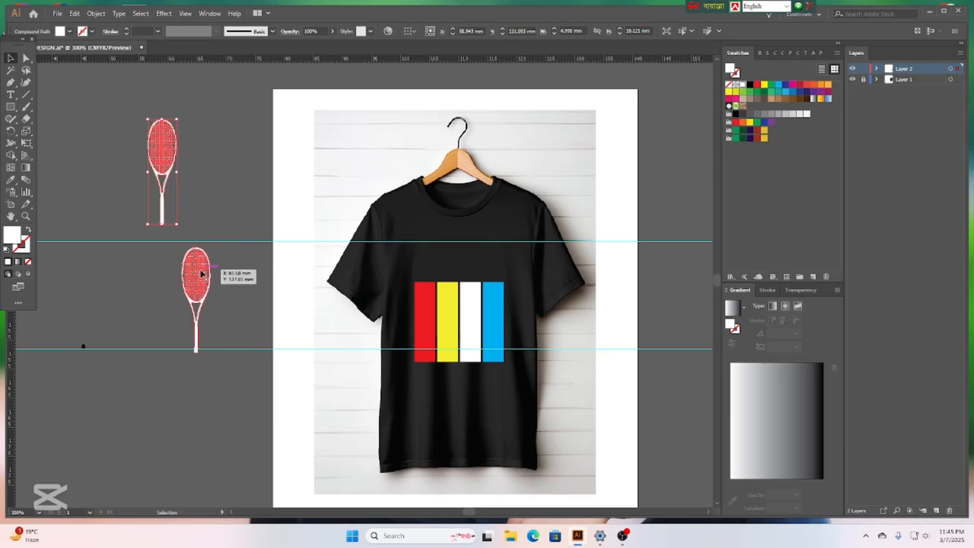
drag(197, 282, 217, 275)
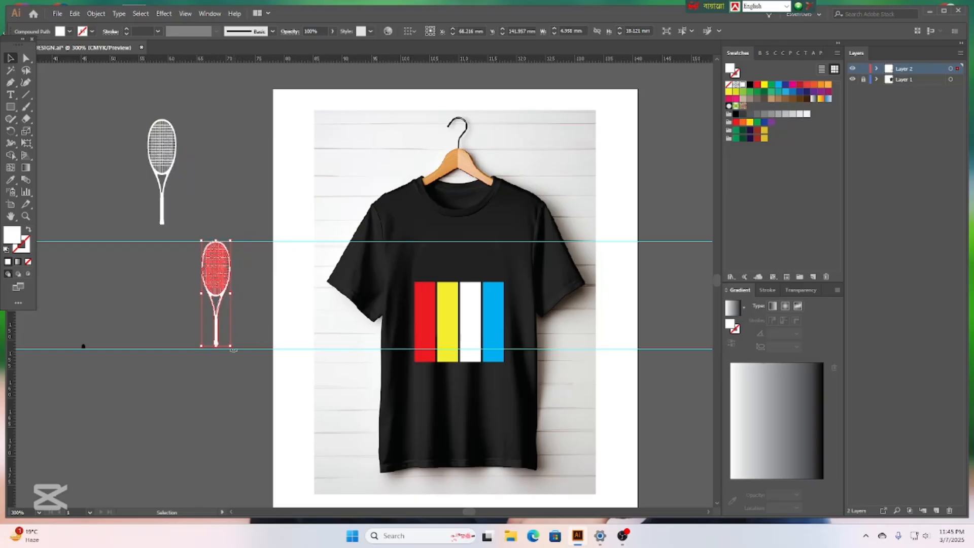
drag(231, 350, 256, 346)
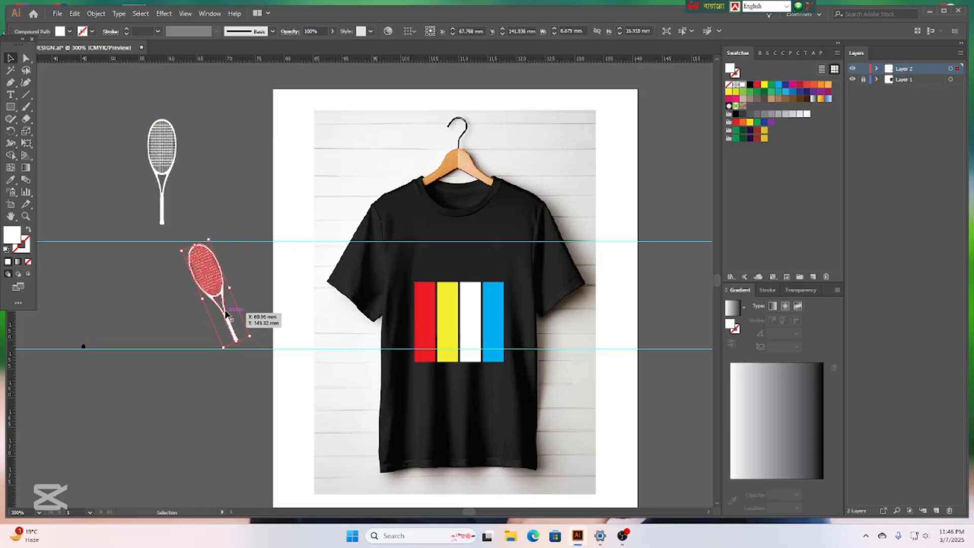
drag(169, 166, 211, 289)
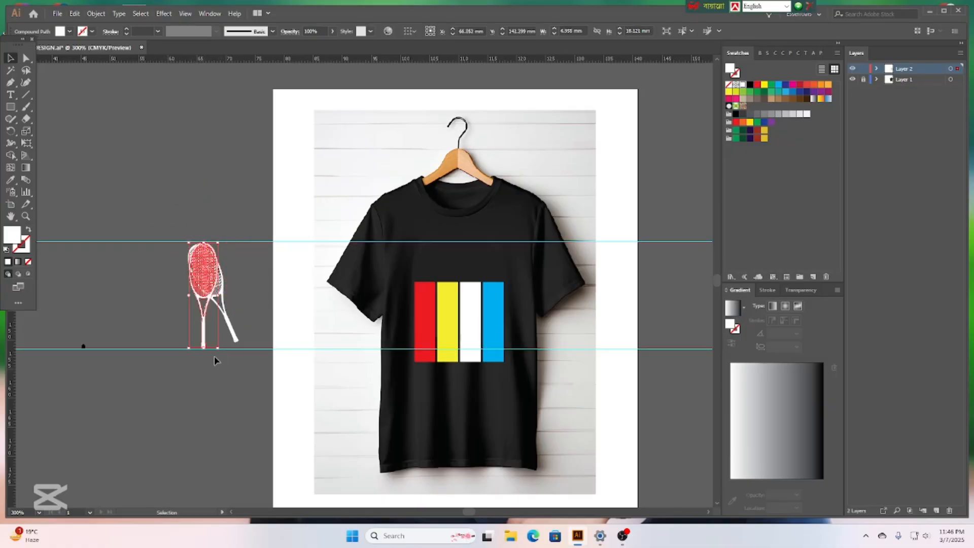
drag(221, 353, 198, 363)
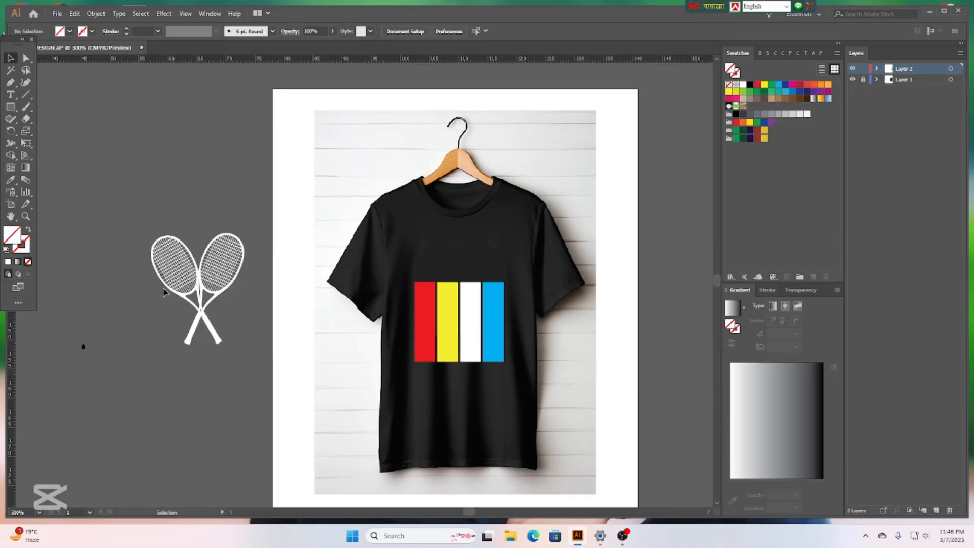
Select both crossed rackets and group them with Ctrl+G.
drag(158, 294, 239, 324)
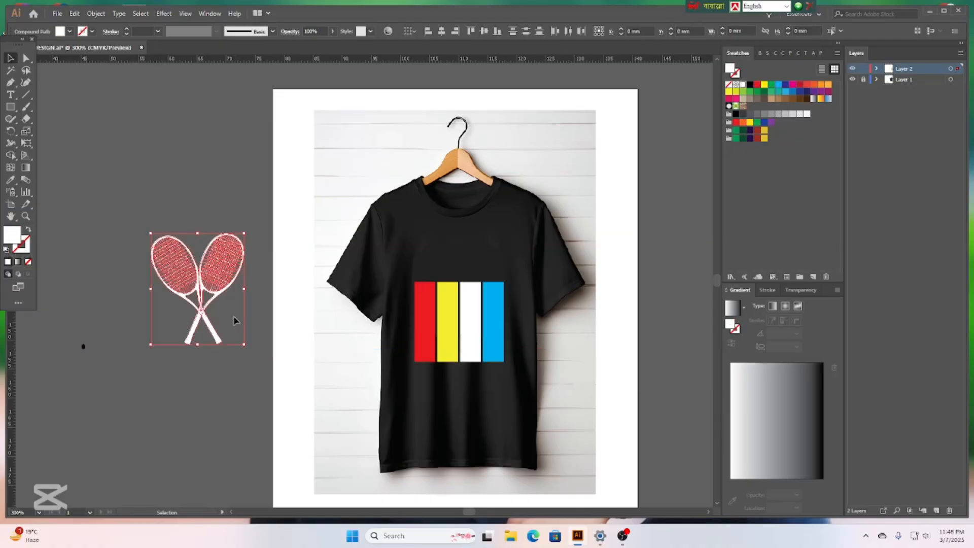
right_click(189, 279)
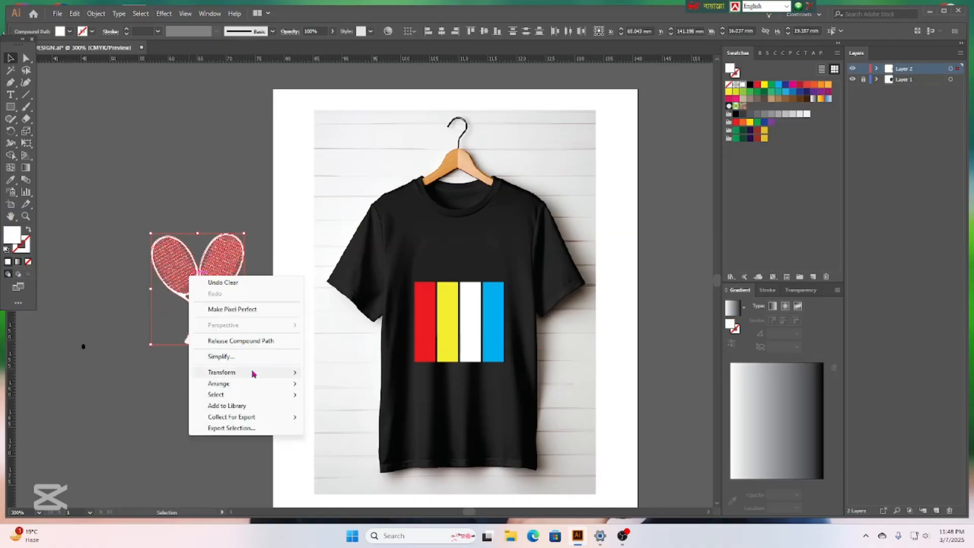
click(158, 372)
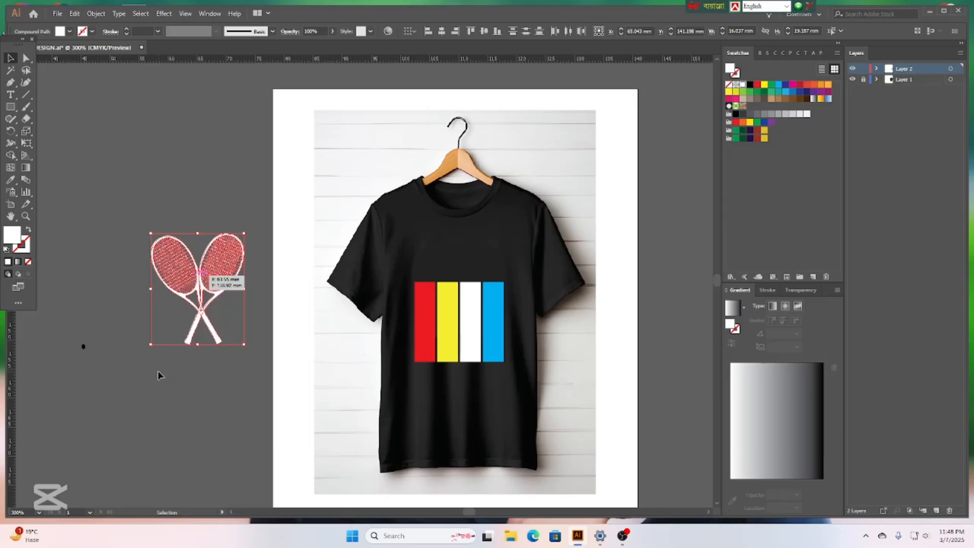
click(147, 225)
drag(237, 321, 256, 350)
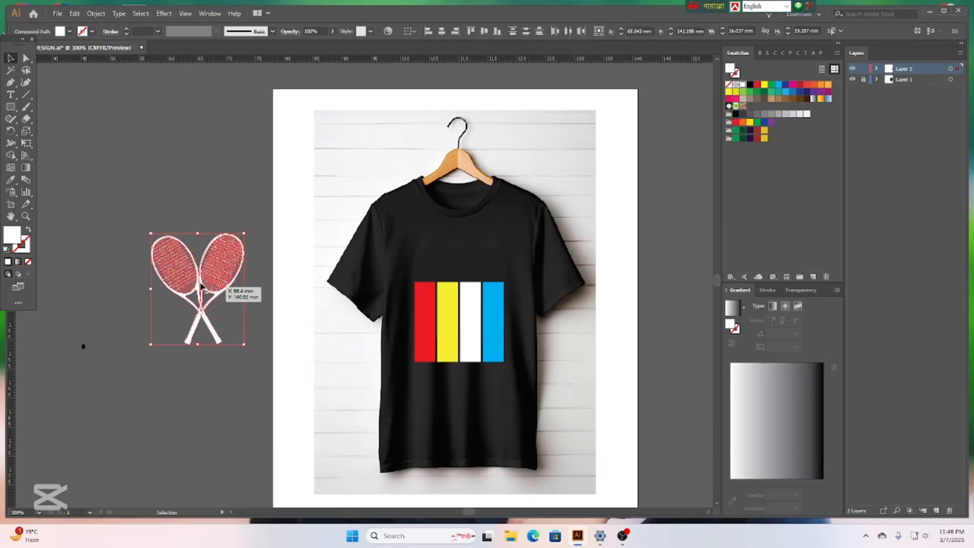
right_click(198, 282)
click(174, 377)
drag(139, 192, 263, 320)
key(ctrl+g)
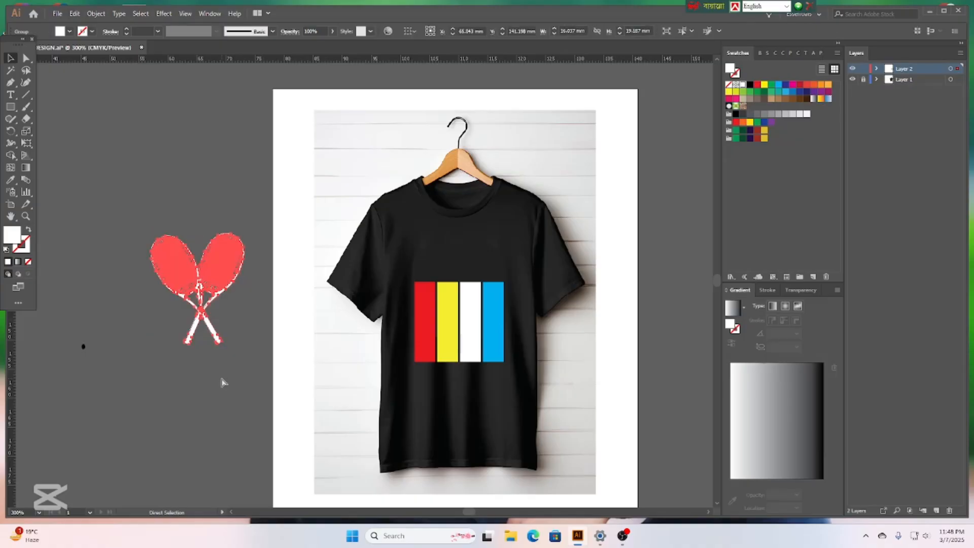
Shrink the racket group and move it onto the striped panel.
click(206, 378)
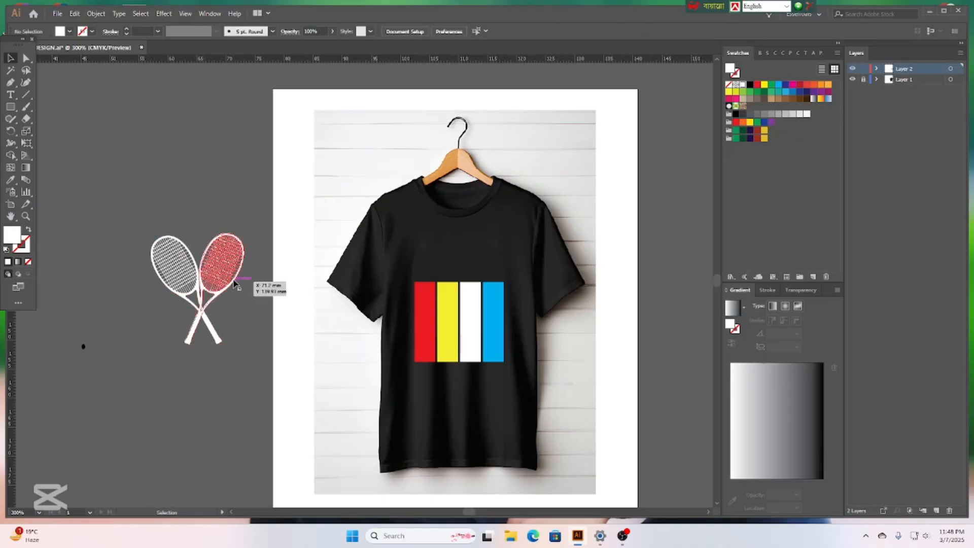
click(219, 253)
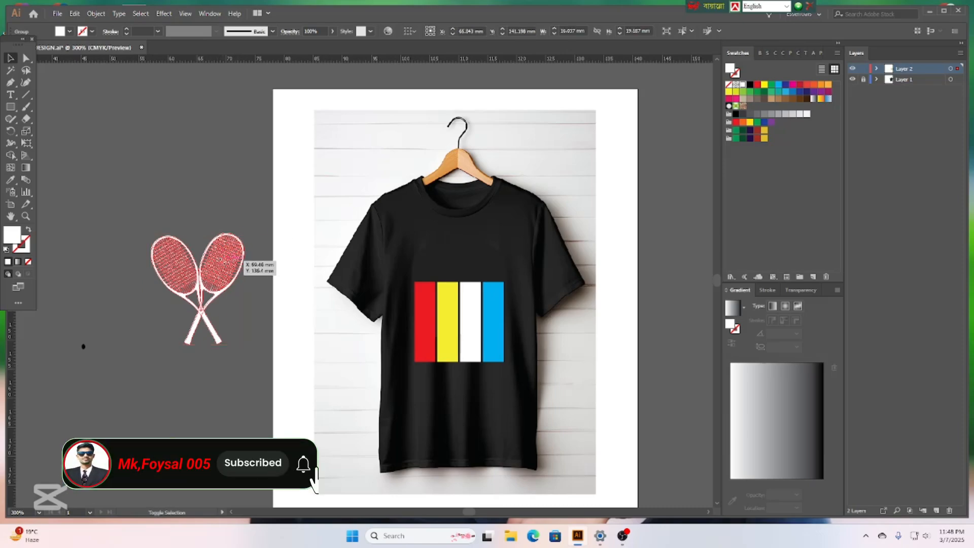
drag(239, 243, 199, 288)
click(196, 391)
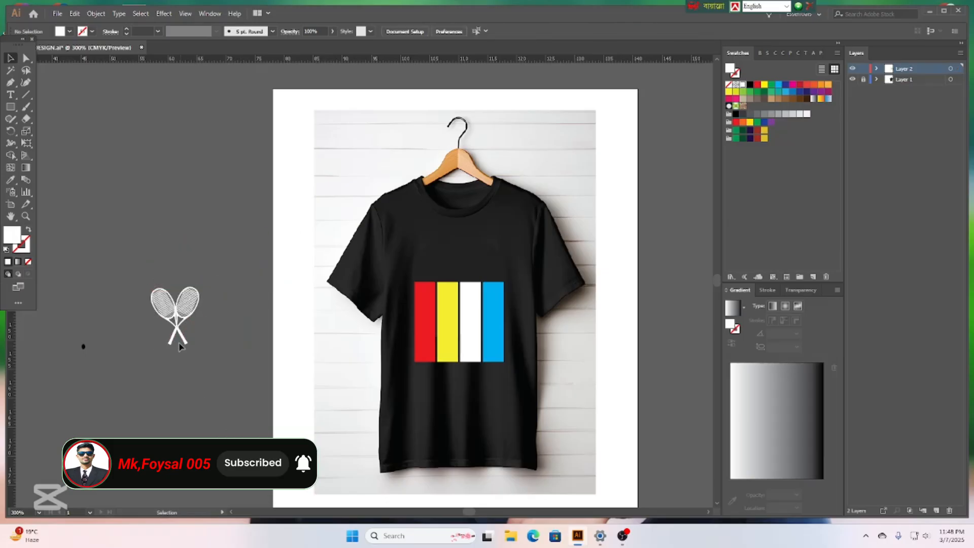
drag(200, 325, 471, 325)
Change the crossed rackets' fill from white to Black on the stripes.
click(455, 388)
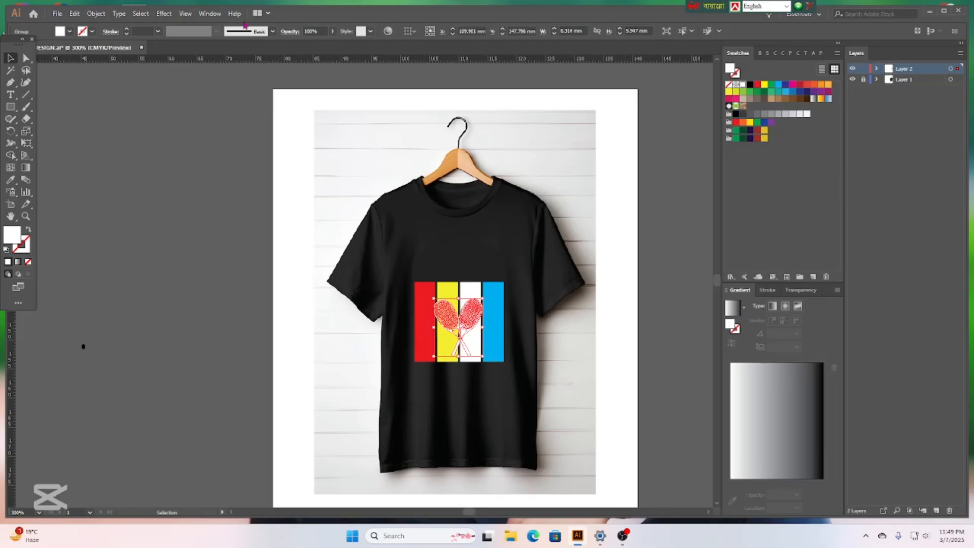
click(70, 31)
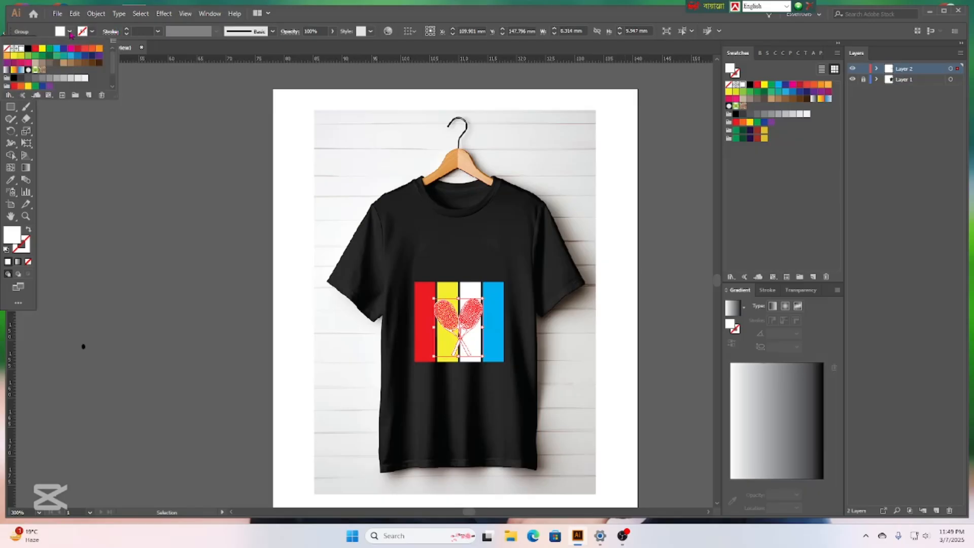
click(28, 50)
click(187, 320)
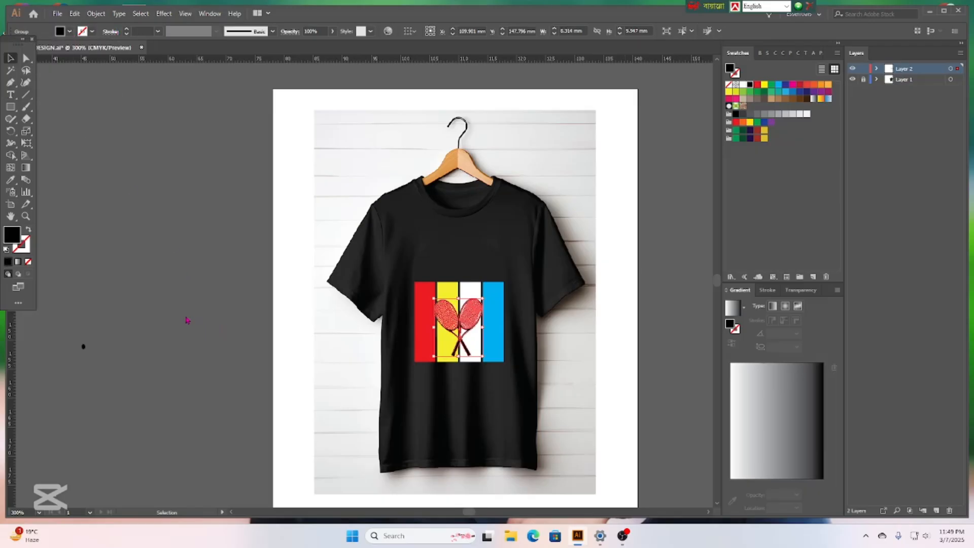
click(187, 318)
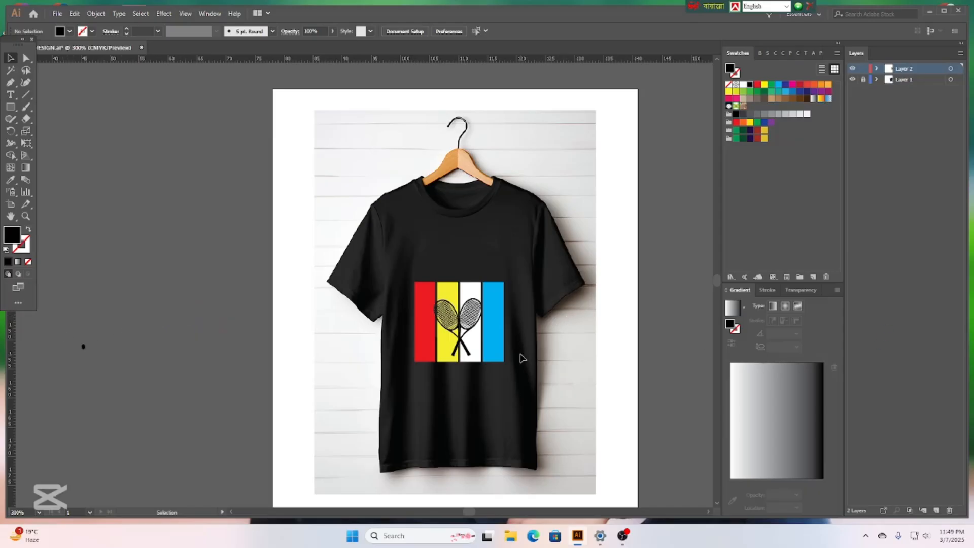
scroll(470, 354, up, 3)
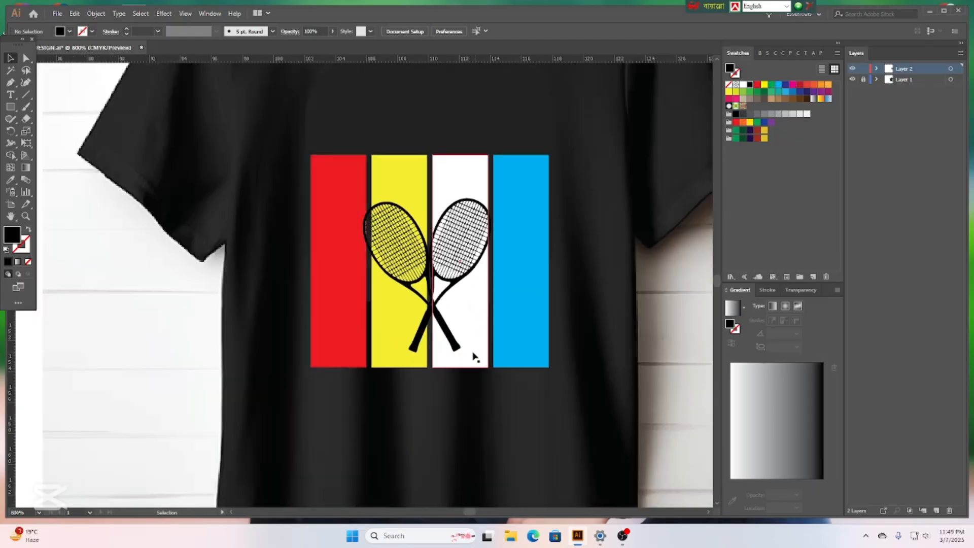
scroll(496, 285, up, 2)
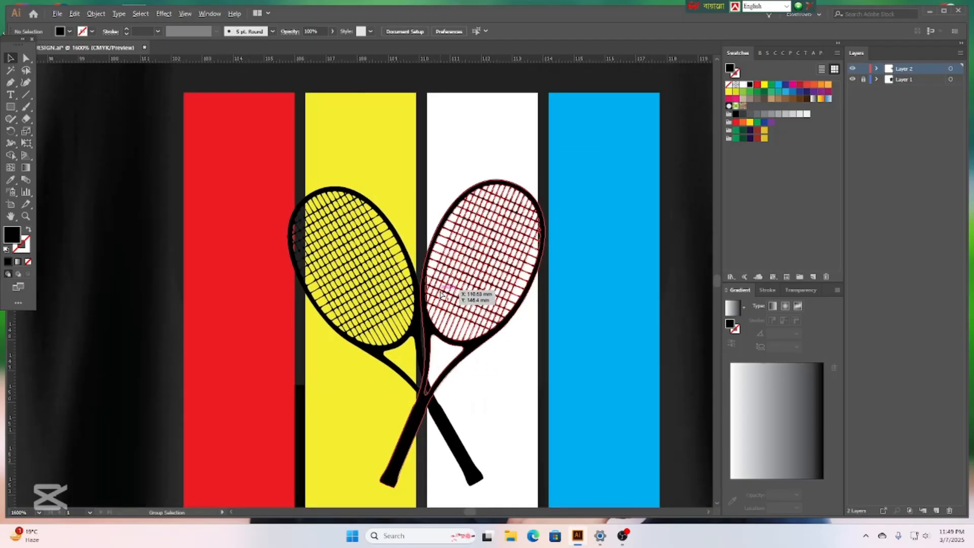
scroll(444, 289, down, 1)
scroll(441, 293, down, 1)
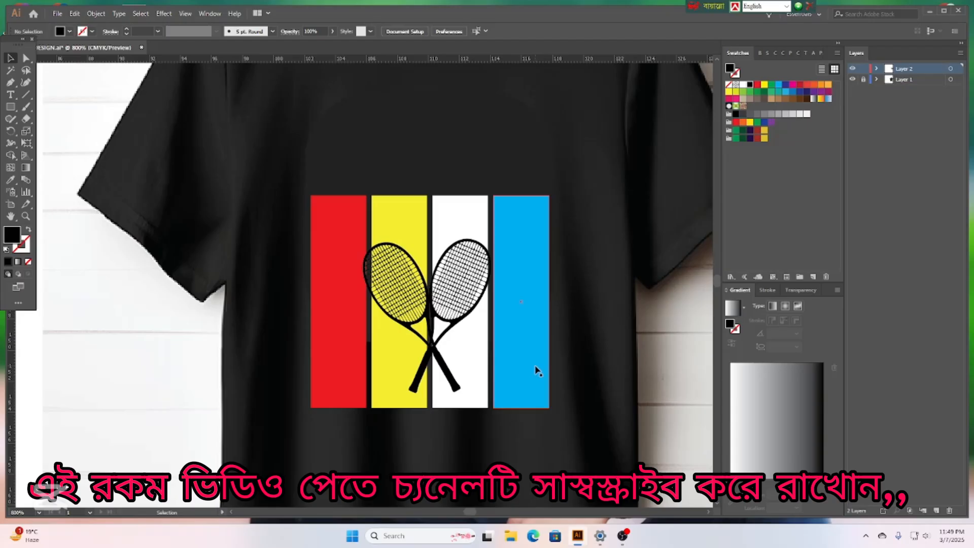
click(464, 275)
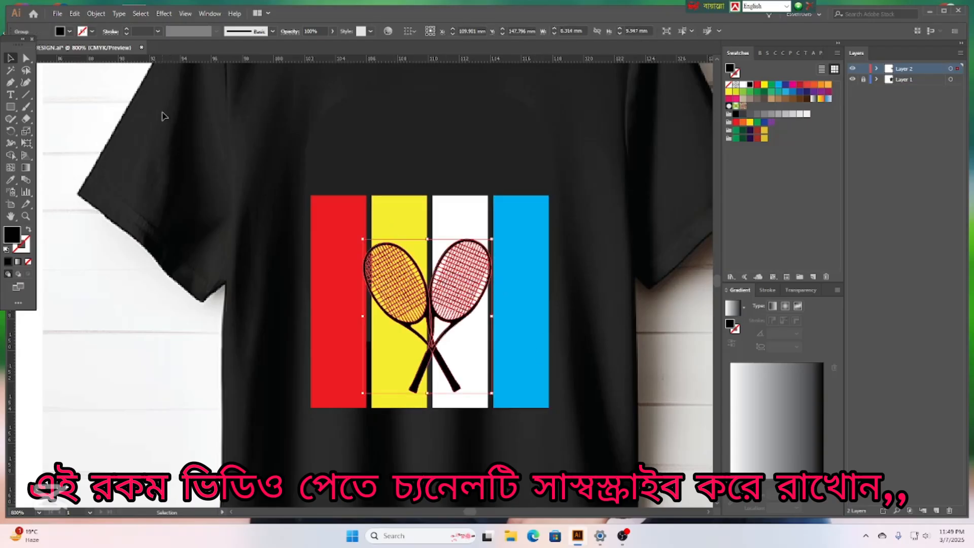
click(93, 32)
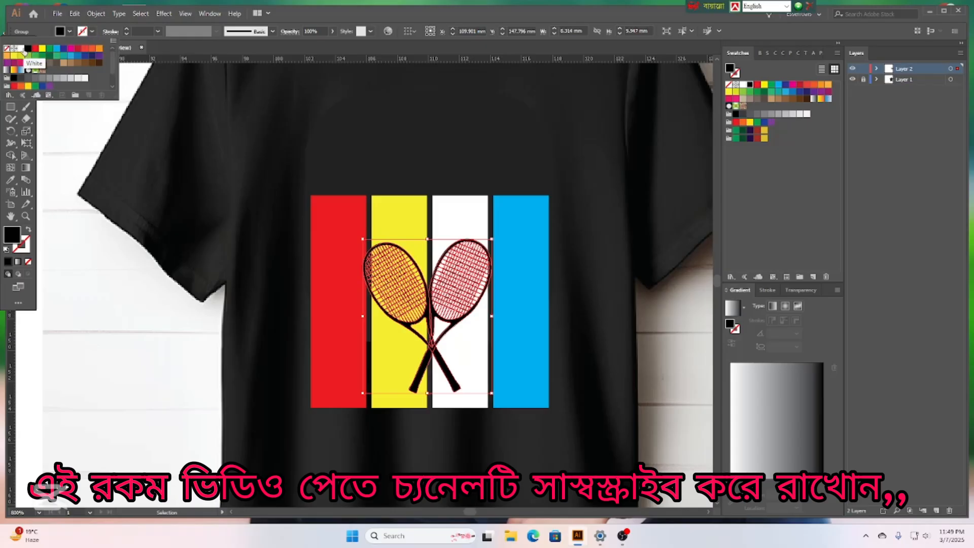
click(19, 52)
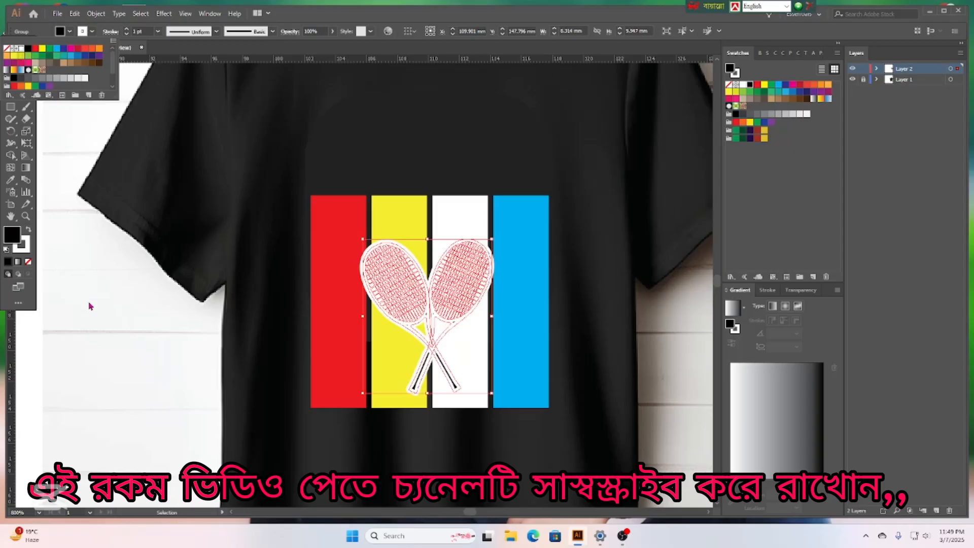
click(531, 363)
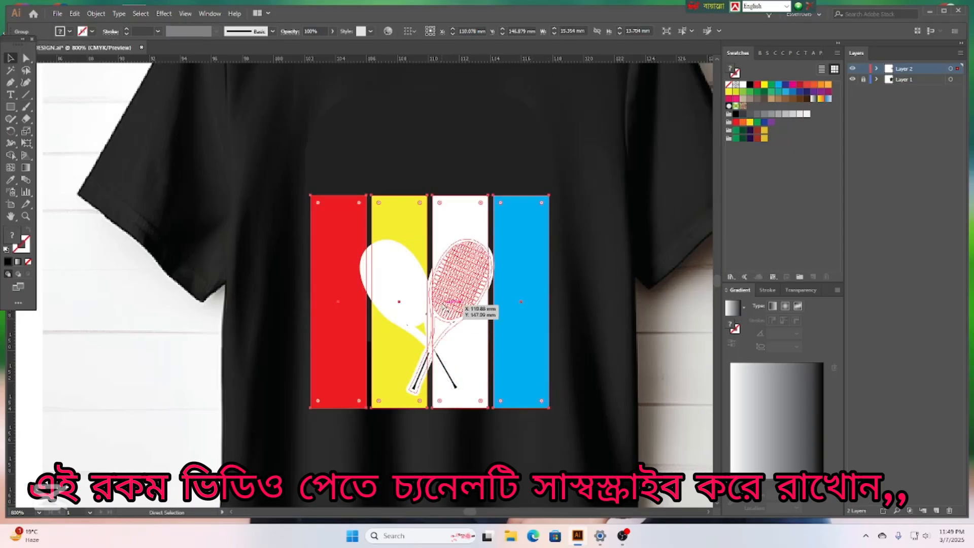
key(ctrl+z)
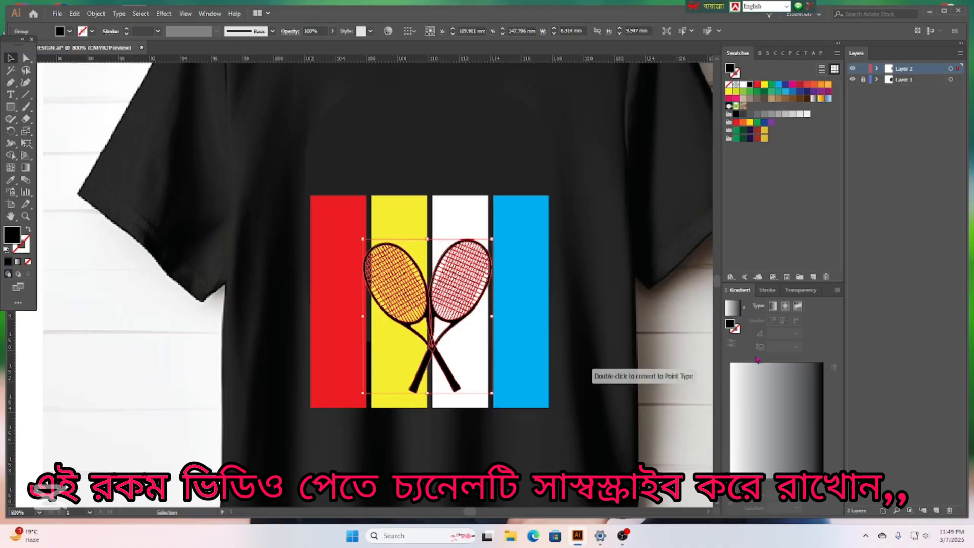
click(675, 316)
scroll(387, 349, down, 2)
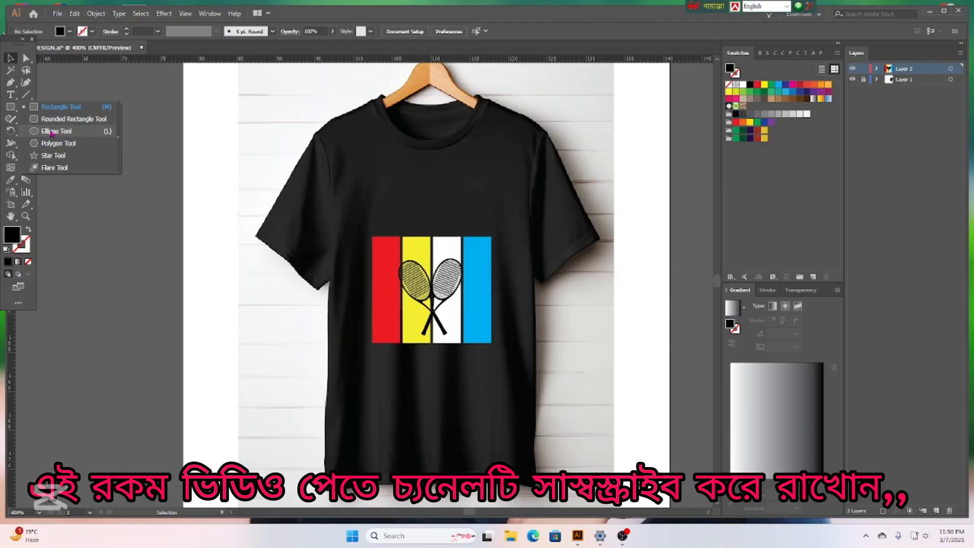
click(51, 132)
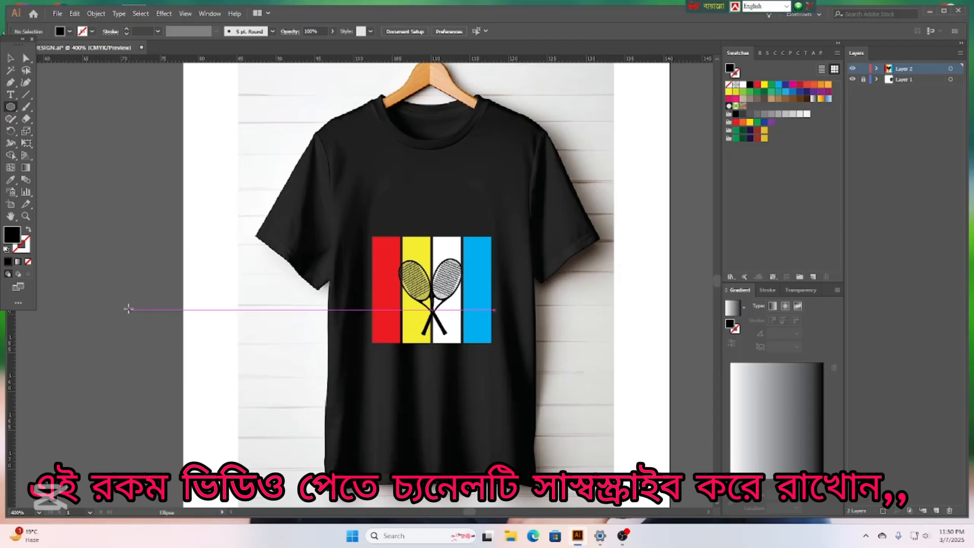
Draw a small circle with yellow fill and a black 0.75 pt stroke.
drag(131, 301, 146, 321)
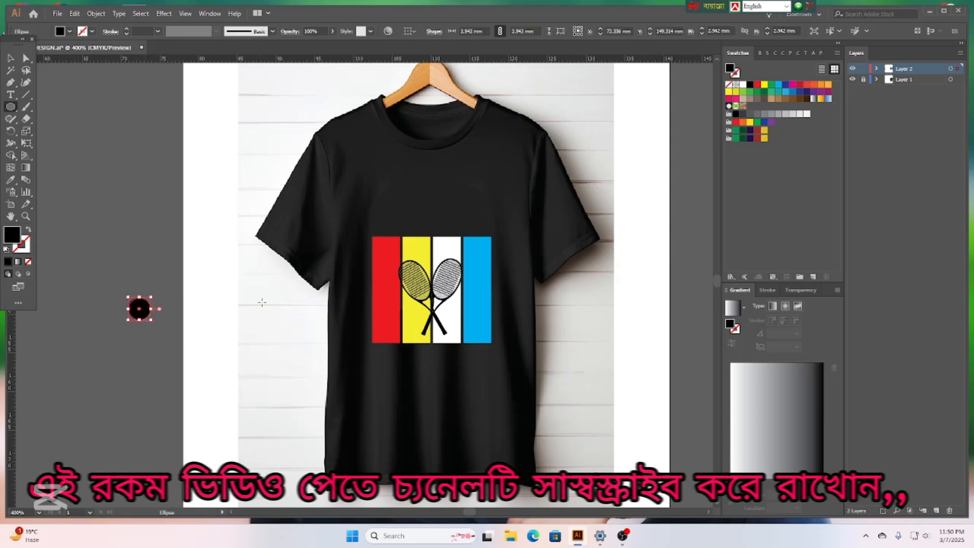
click(70, 31)
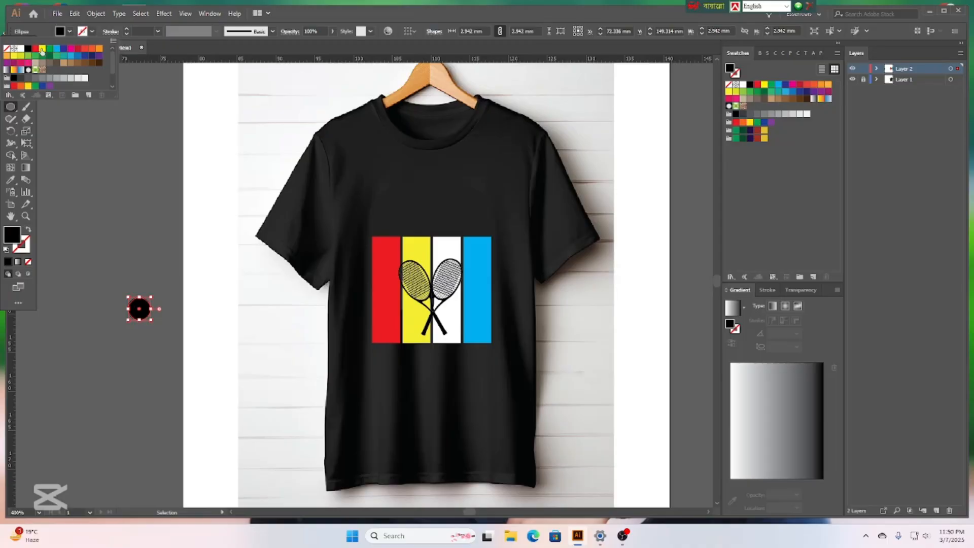
click(43, 49)
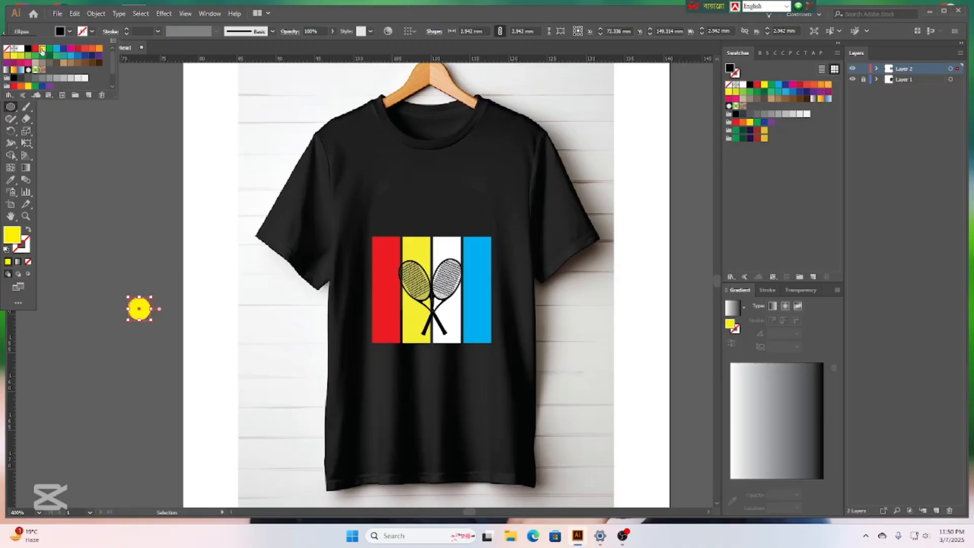
click(93, 32)
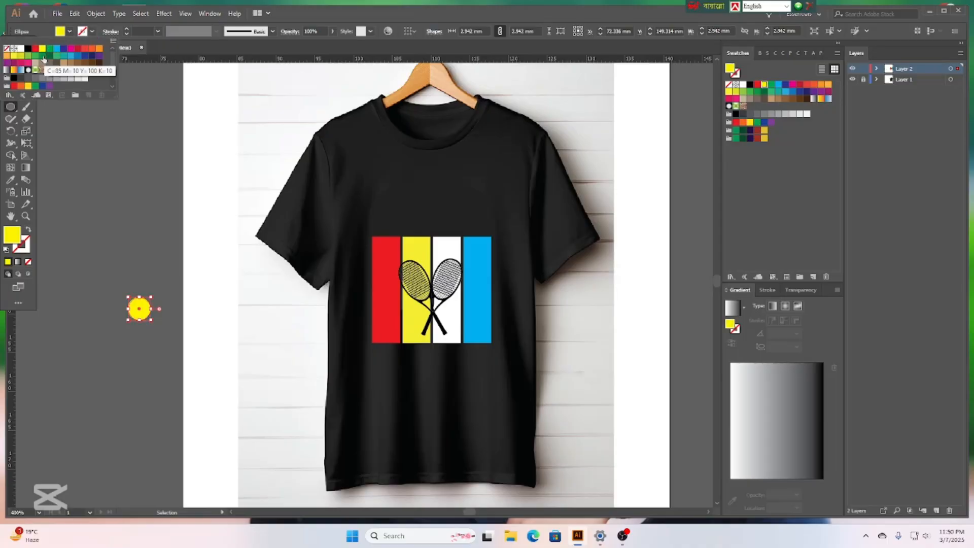
click(28, 48)
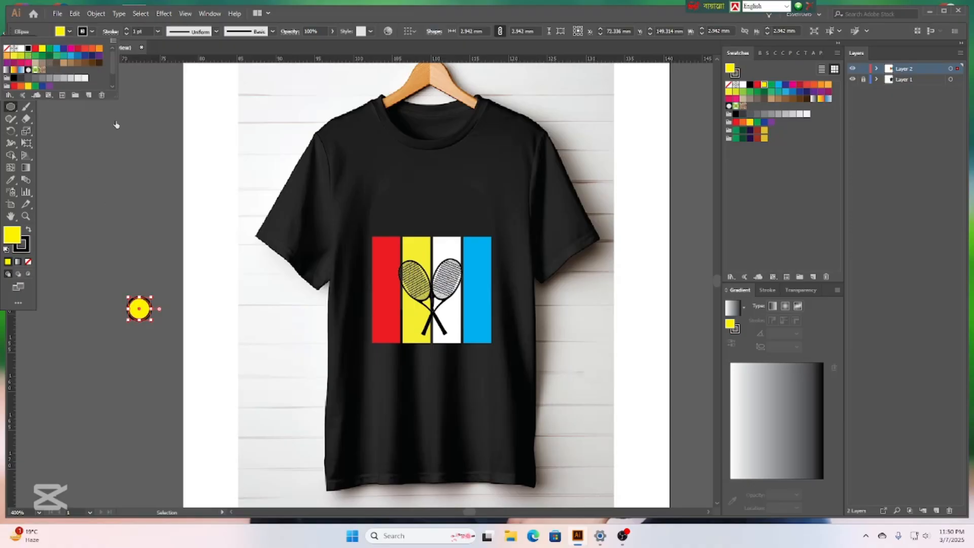
click(126, 37)
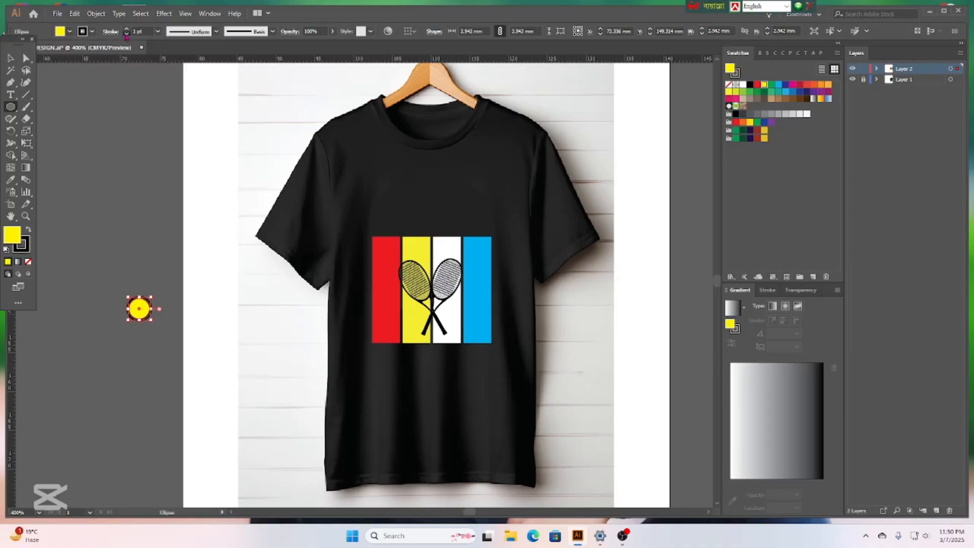
click(126, 35)
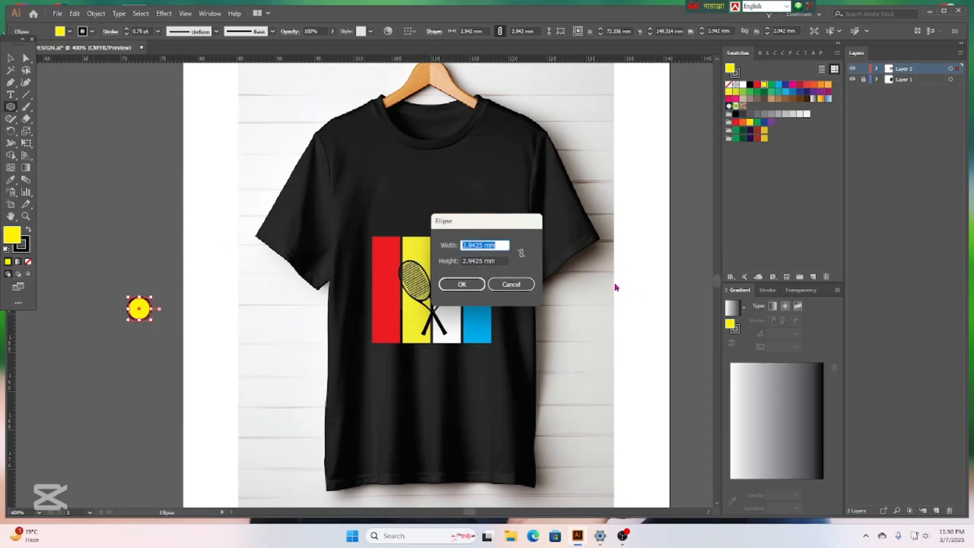
click(510, 284)
Move the yellow ball beside the crossed racket handles and nudge it up slightly.
click(9, 58)
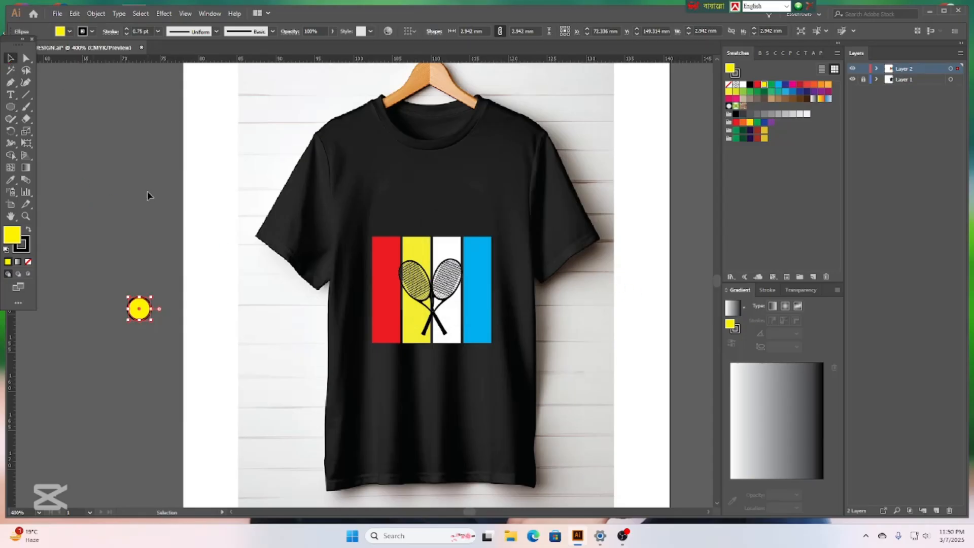
click(147, 193)
drag(141, 309, 459, 308)
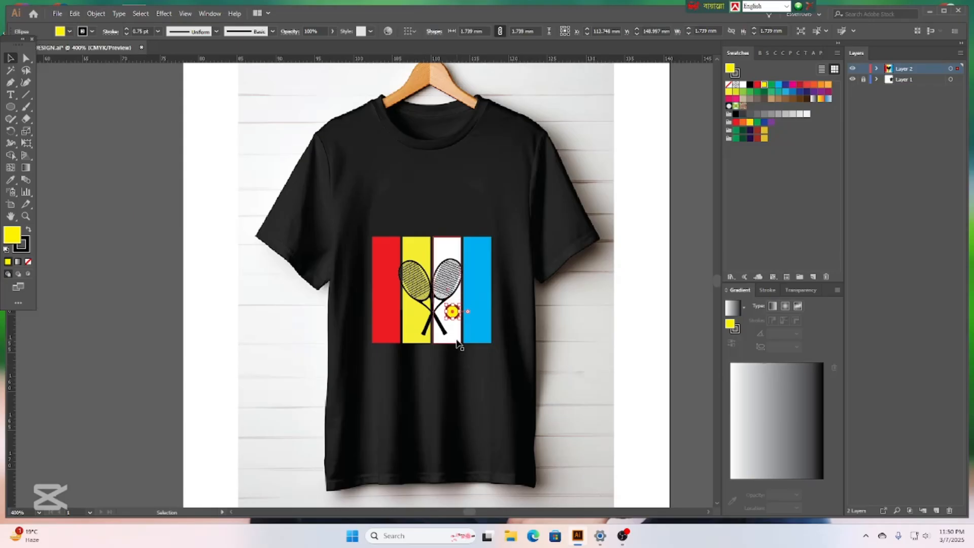
key(Up)
Group the stripes, crossed rackets and yellow ball into one design.
click(628, 348)
scroll(594, 359, up, 1)
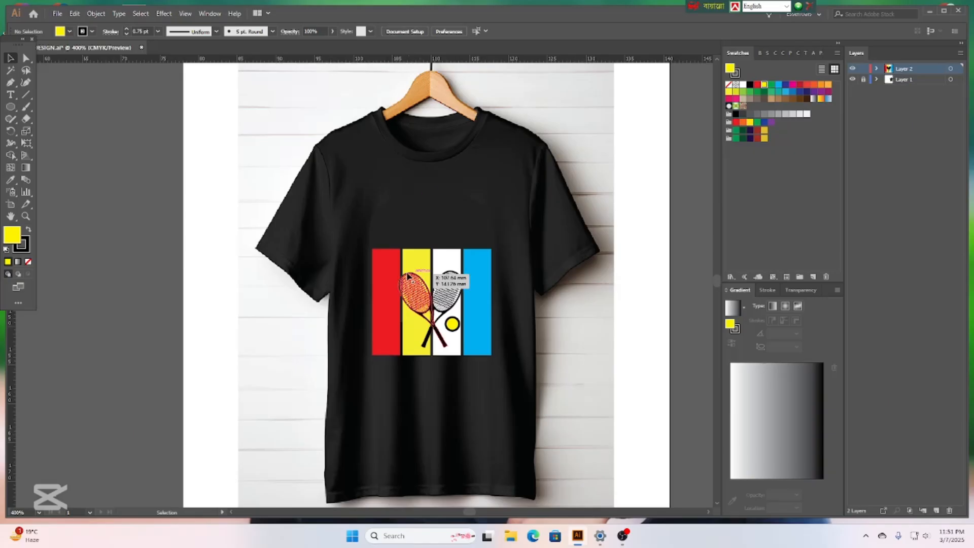
drag(357, 236, 510, 376)
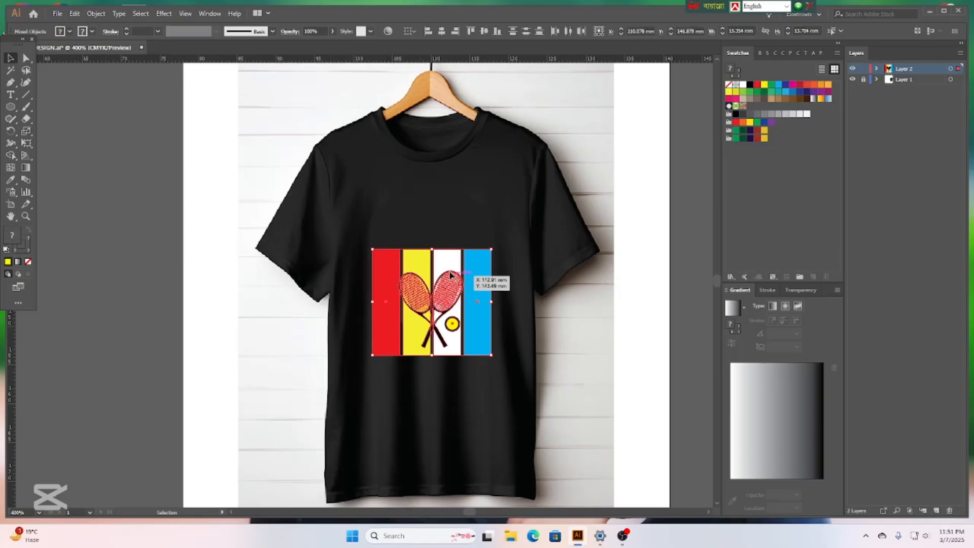
right_click(446, 267)
click(480, 349)
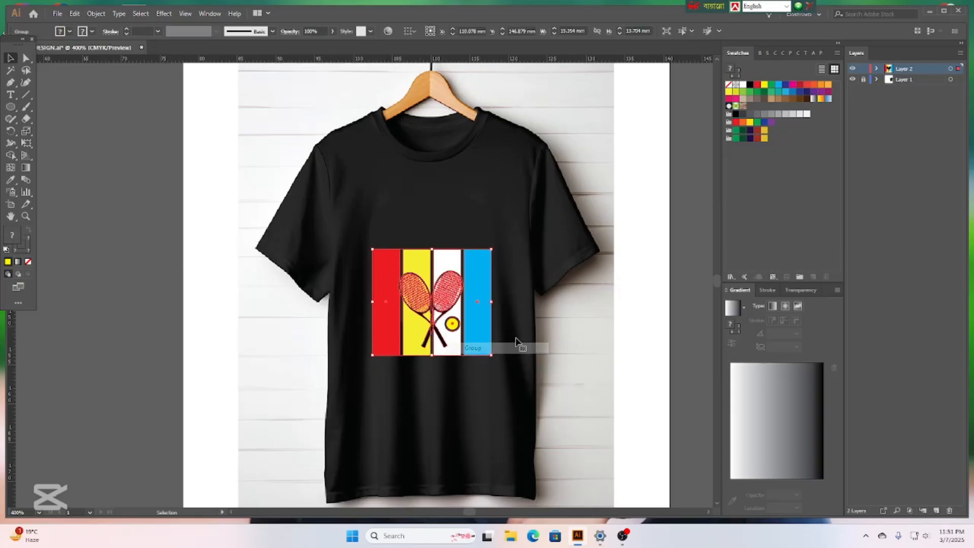
Create new Layer 3 and lock Layer 2 with the racket design.
click(181, 347)
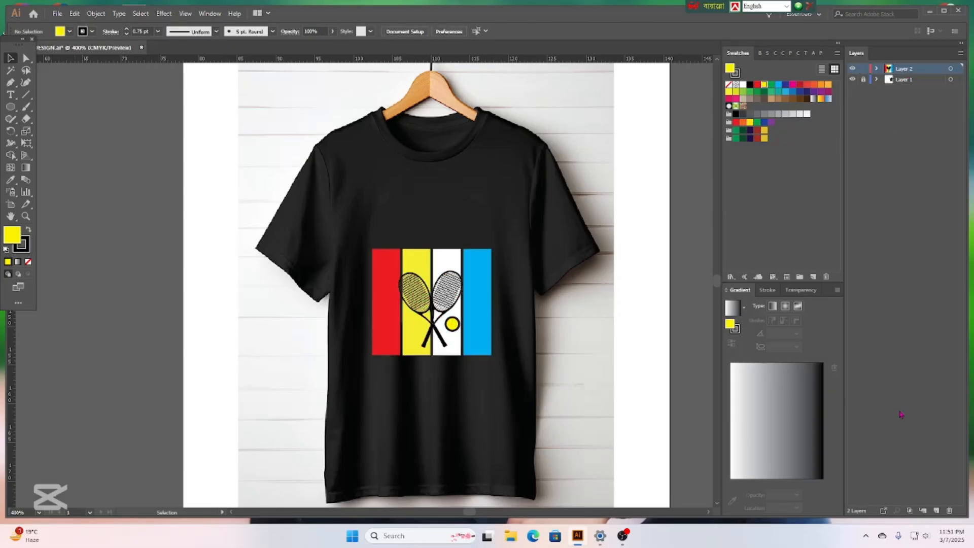
click(936, 511)
click(864, 79)
Add the text 'serving you some' and move it to the top of the shirt.
click(10, 95)
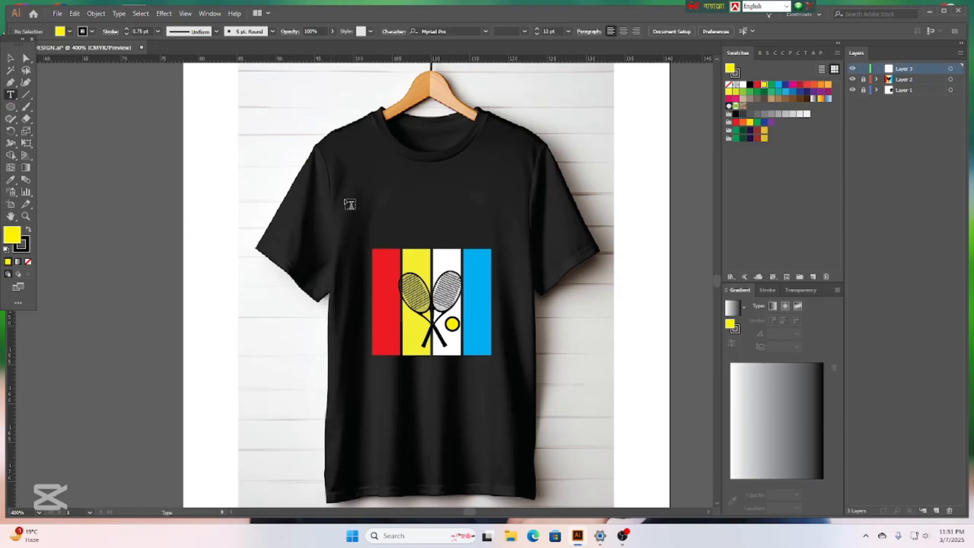
click(210, 340)
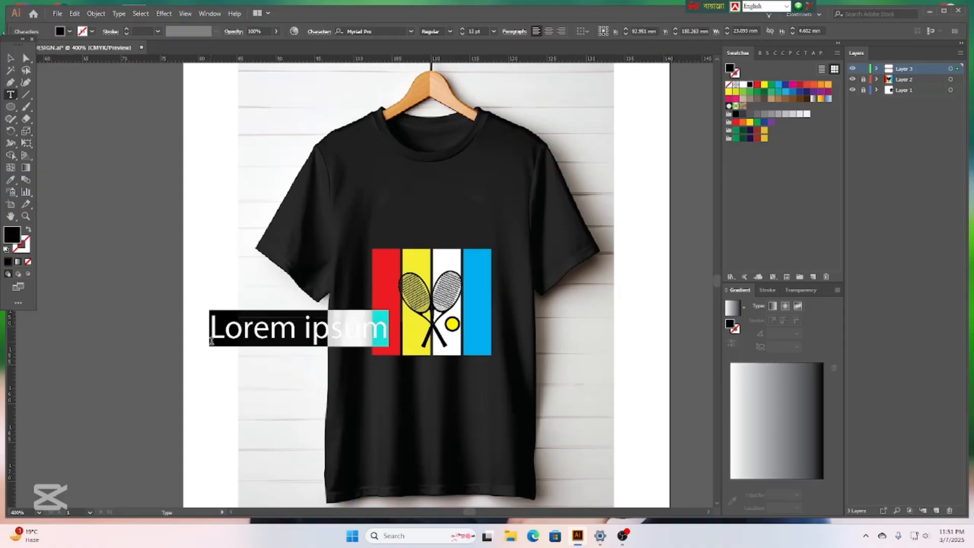
key(BackSpace)
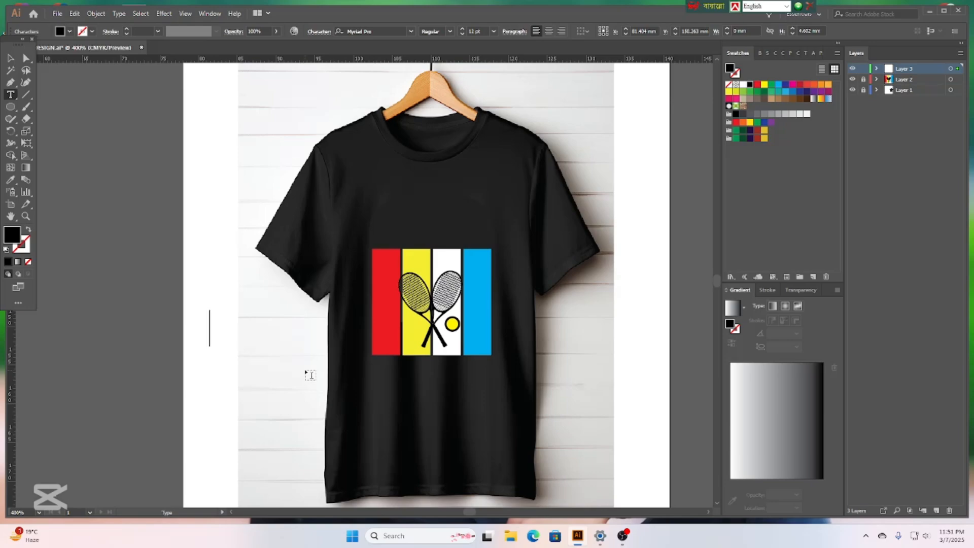
text(serving you some)
click(11, 57)
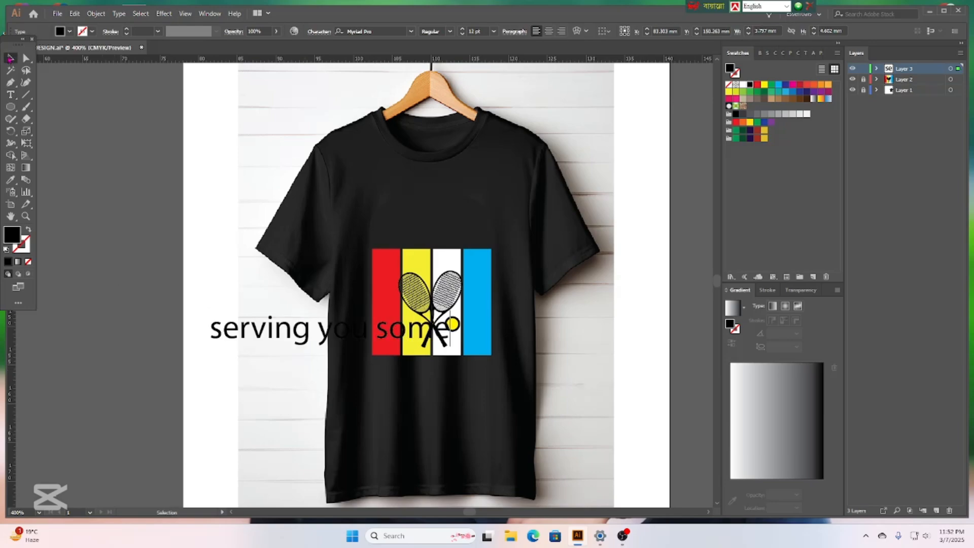
drag(328, 346, 433, 100)
Apply All Caps in the Character panel and lower the heading onto the collar area.
scroll(496, 119, up, 2)
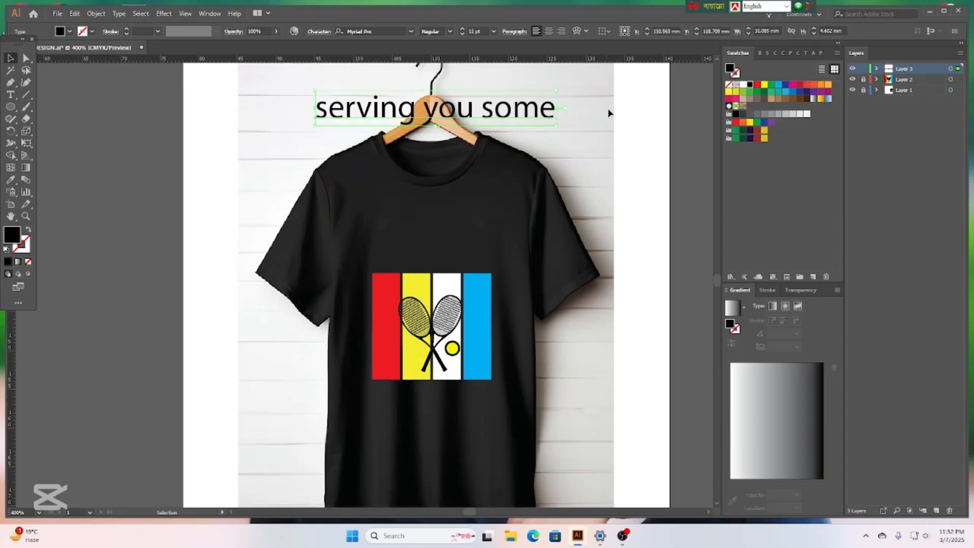
click(799, 55)
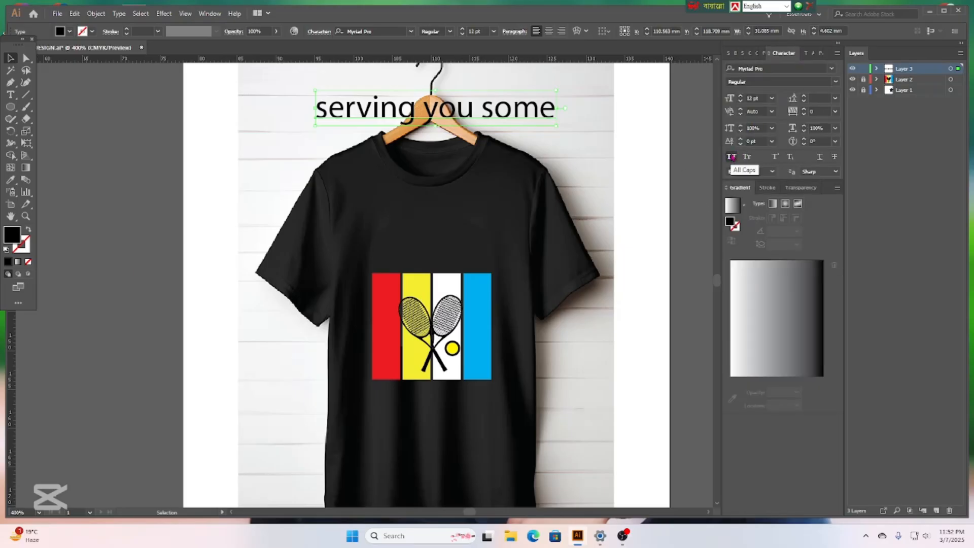
click(731, 157)
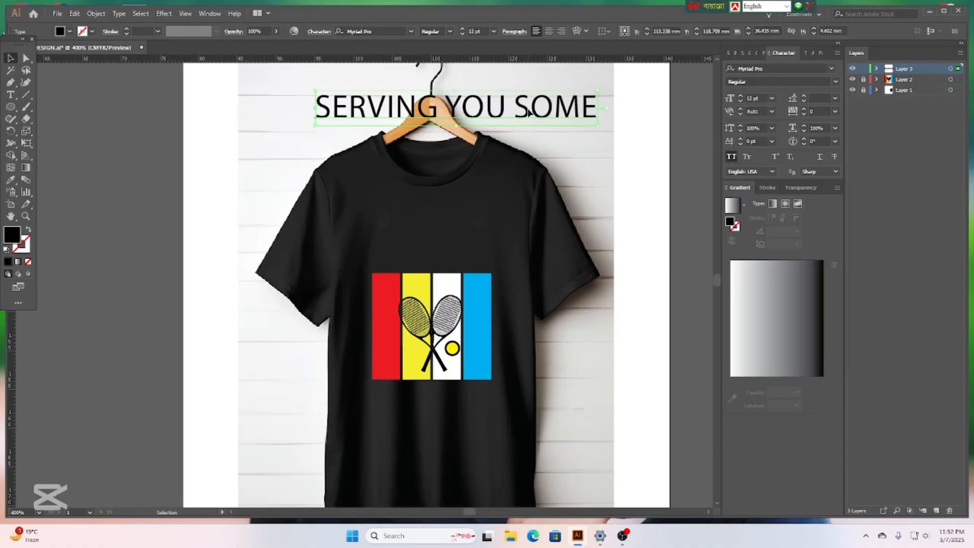
drag(528, 113, 523, 128)
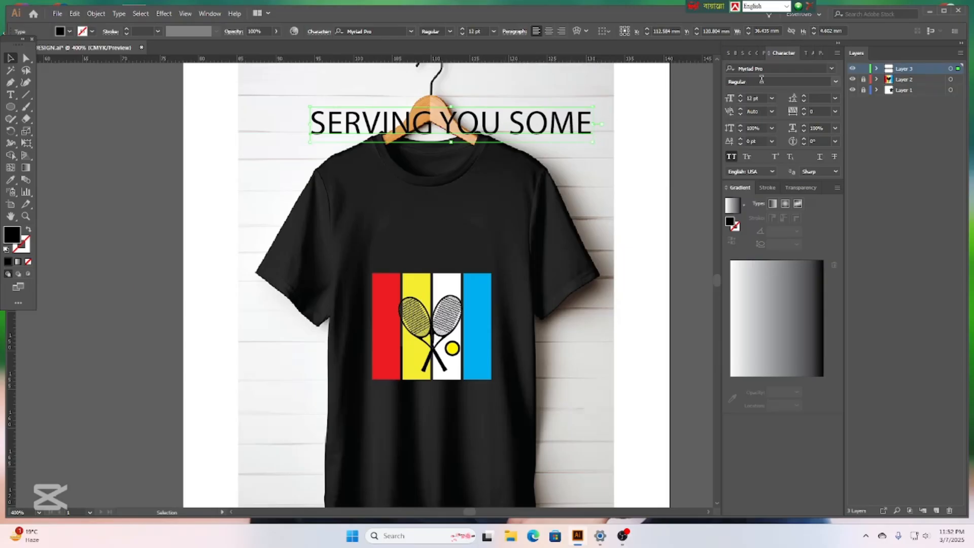
click(833, 69)
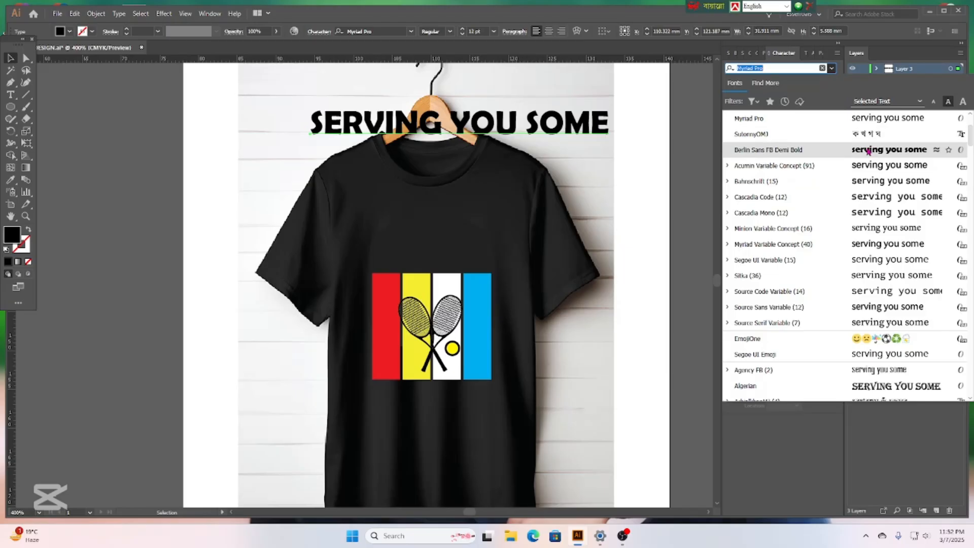
Set the heading to red Berlin Sans FB Demi Bold, shrink it, and place it above the graphic.
click(873, 152)
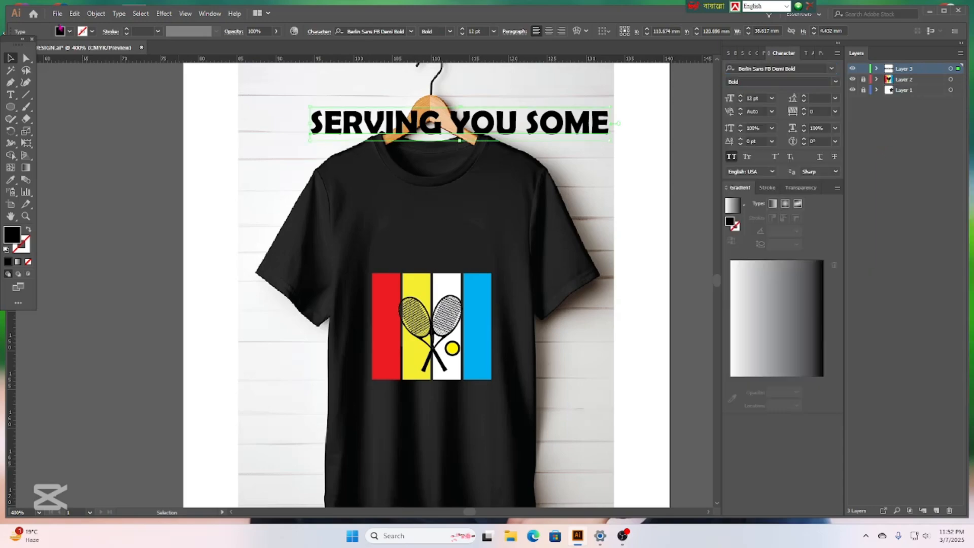
click(69, 33)
click(35, 48)
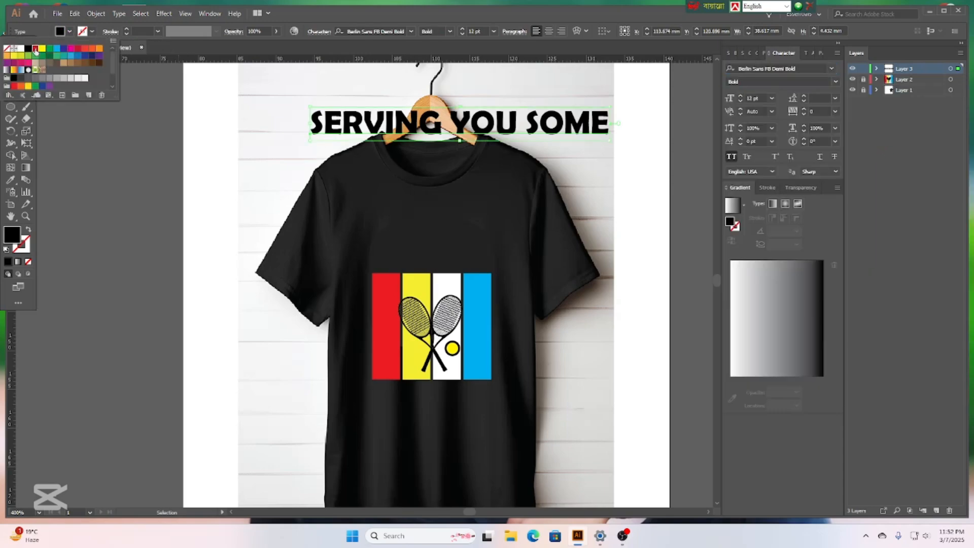
click(610, 108)
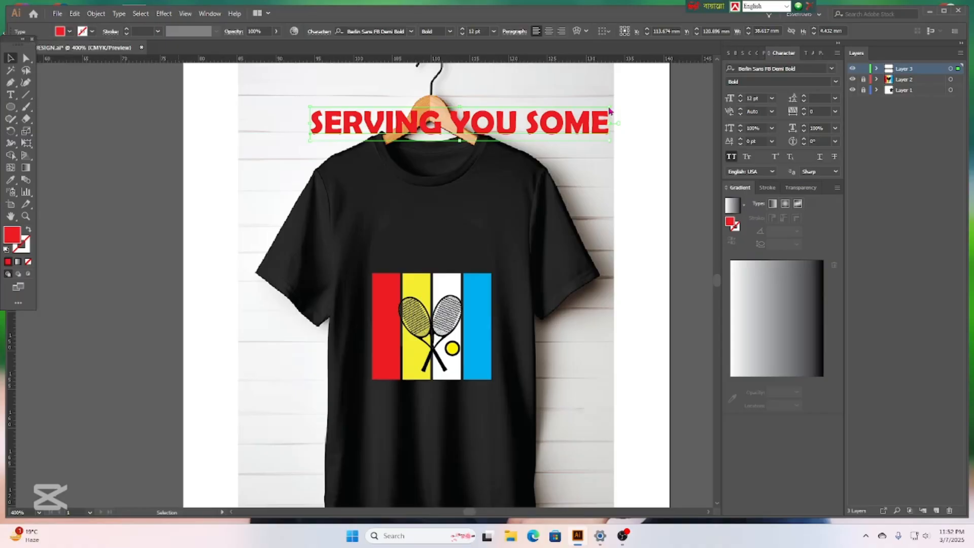
drag(609, 108, 463, 122)
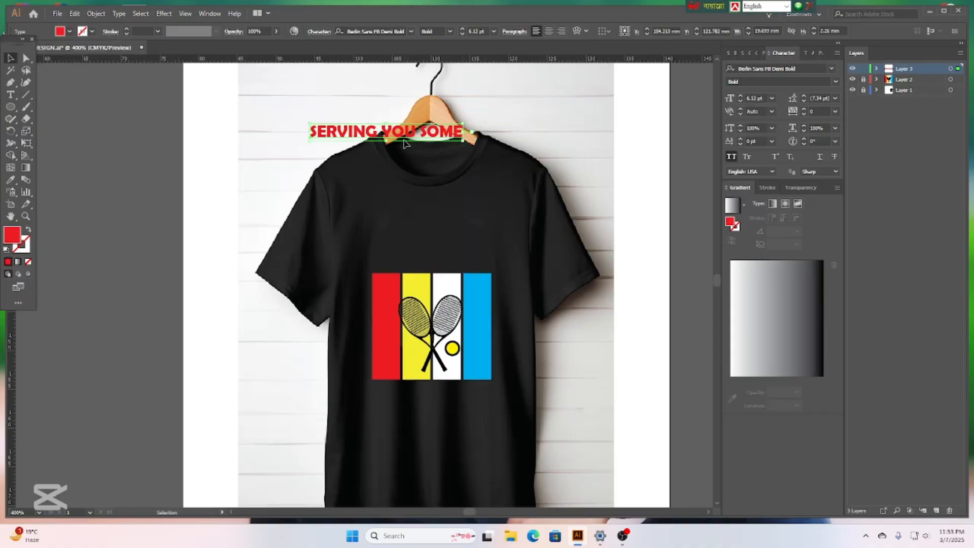
drag(409, 139, 458, 226)
click(506, 308)
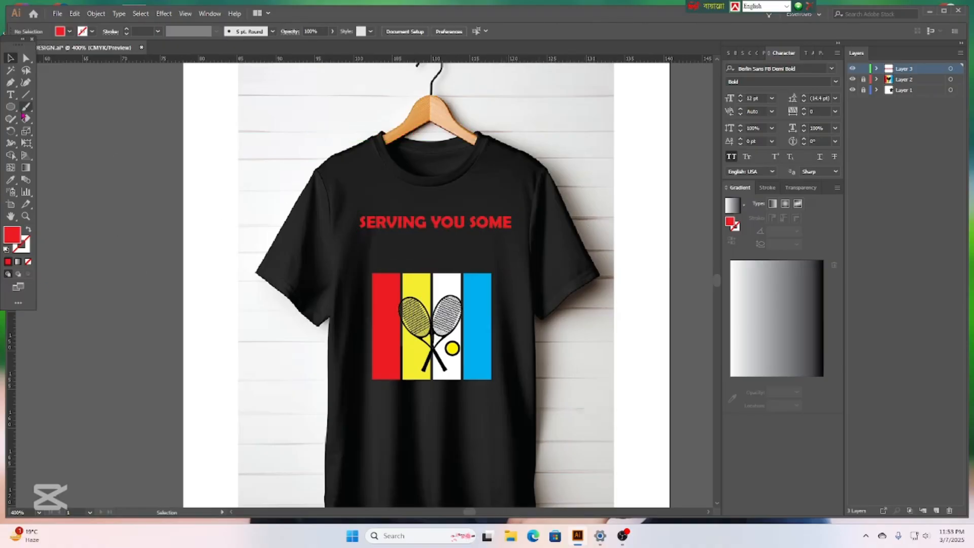
Type 'TENNIS' as a new text object and set it in Eras Bold ITC.
click(11, 95)
click(96, 306)
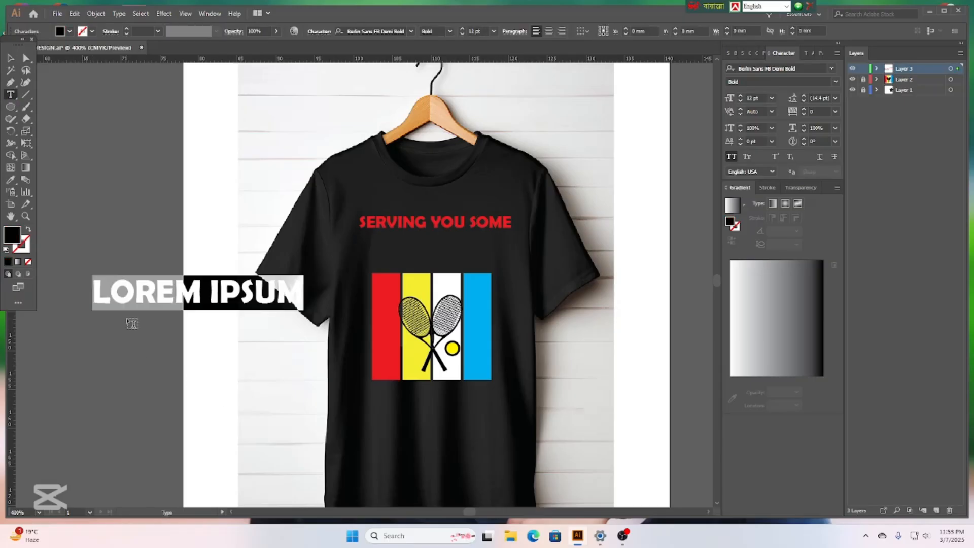
key(BackSpace)
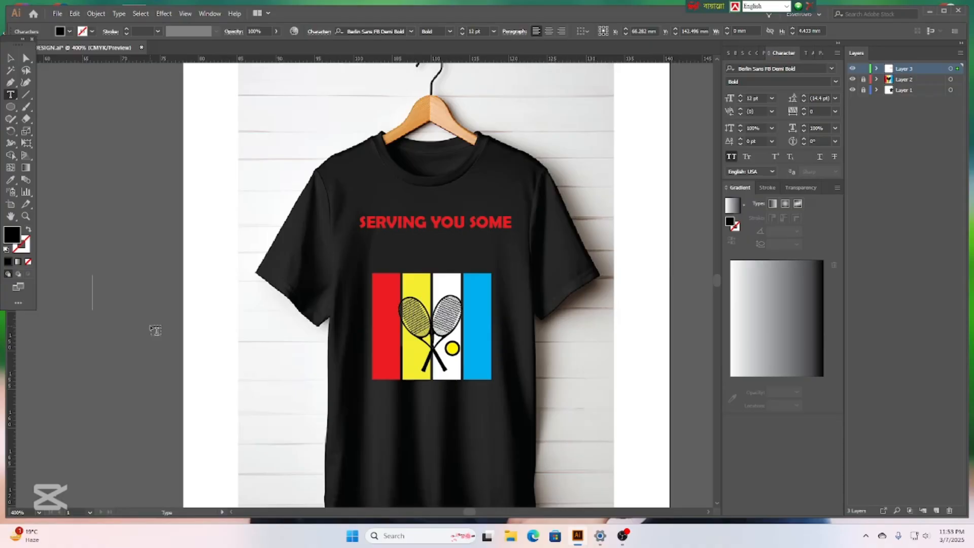
text(TE)
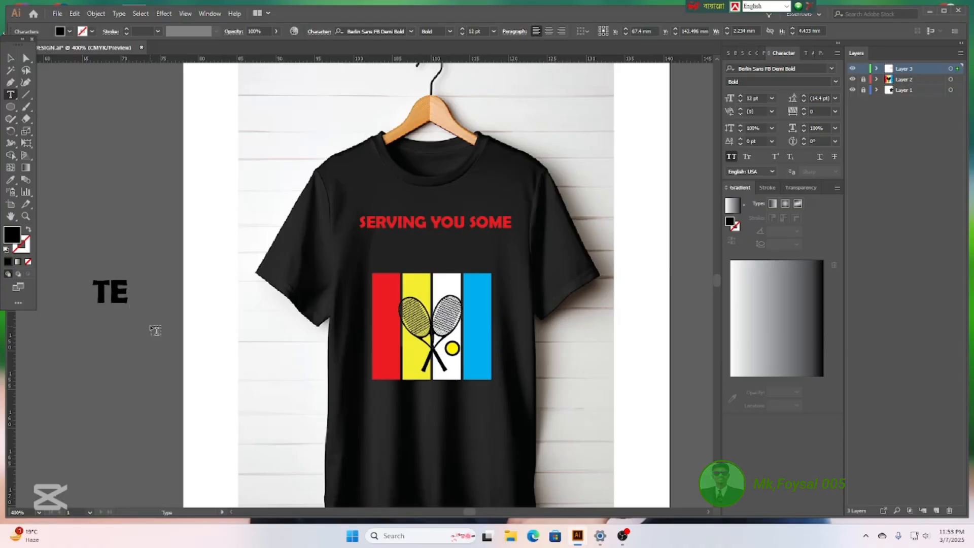
text(NNIS)
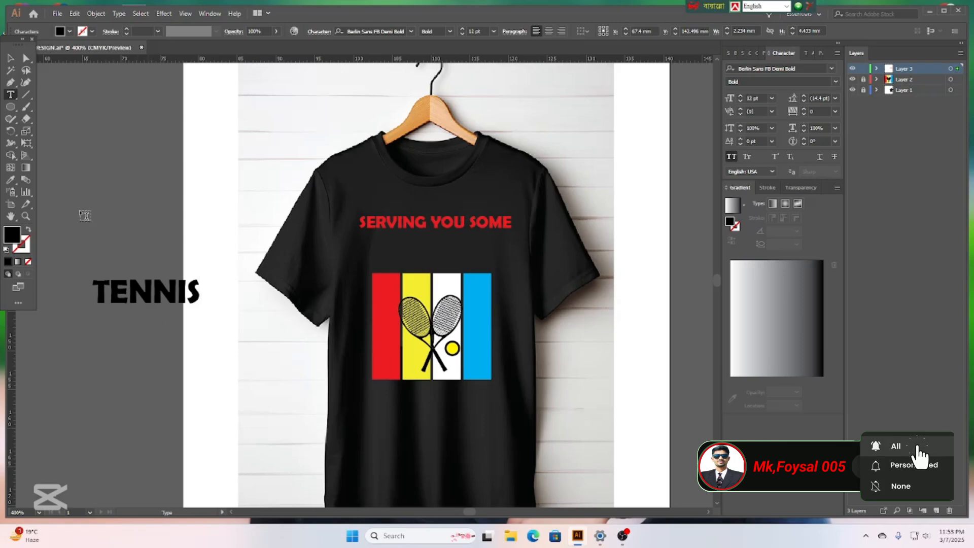
click(11, 58)
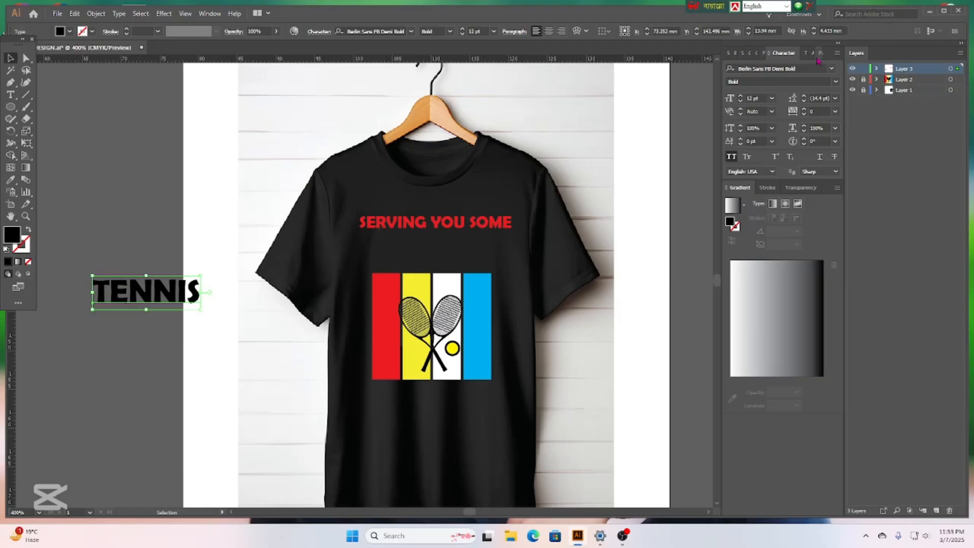
click(831, 68)
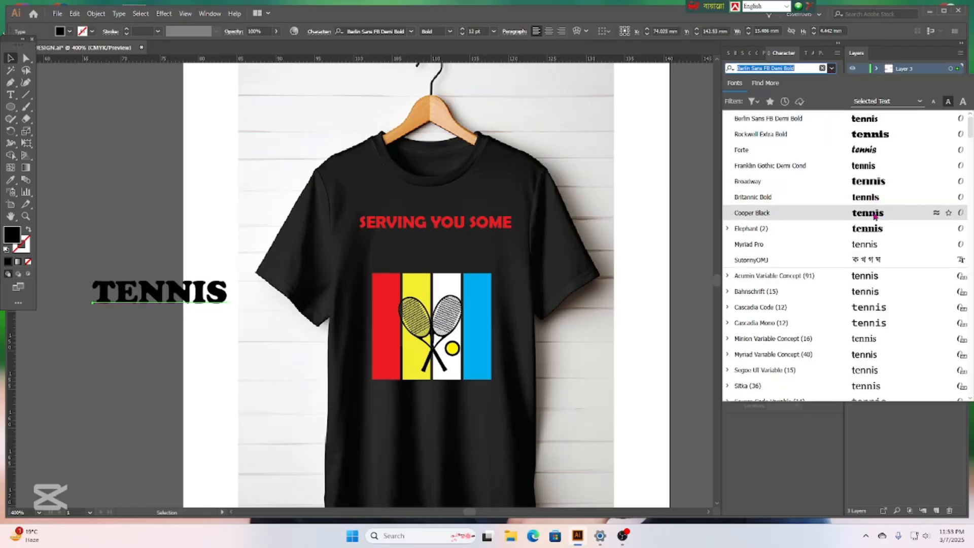
scroll(875, 216, down, 5)
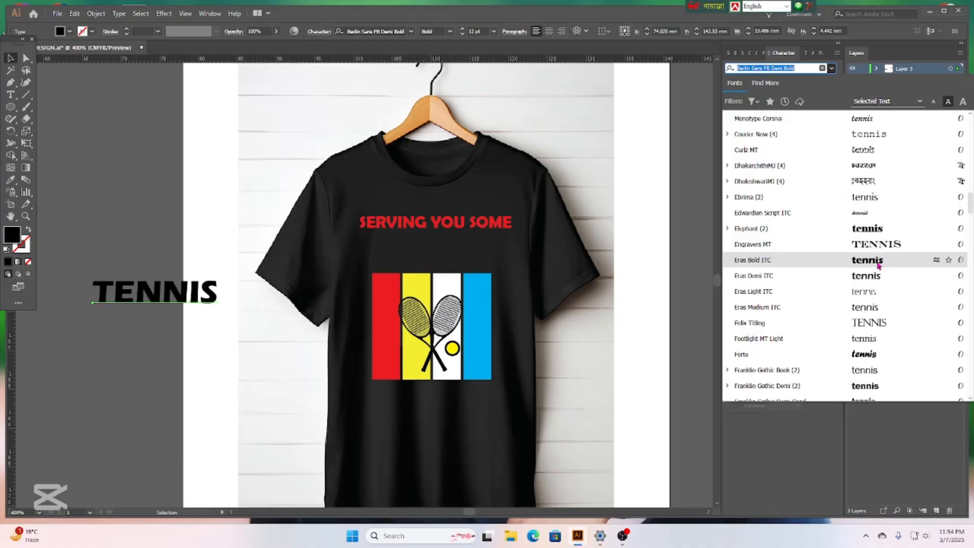
click(876, 259)
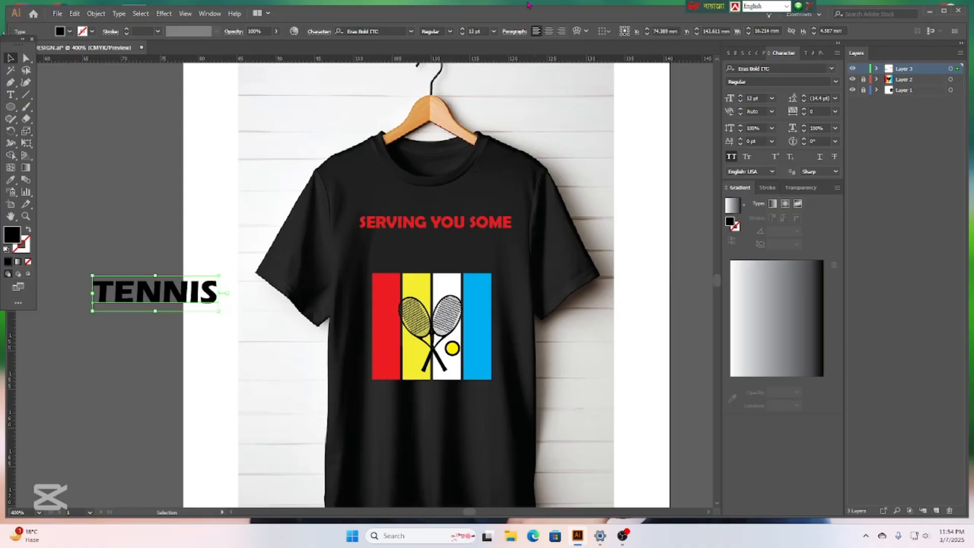
Fill TENNIS white and position it just above the striped racket graphic.
click(69, 32)
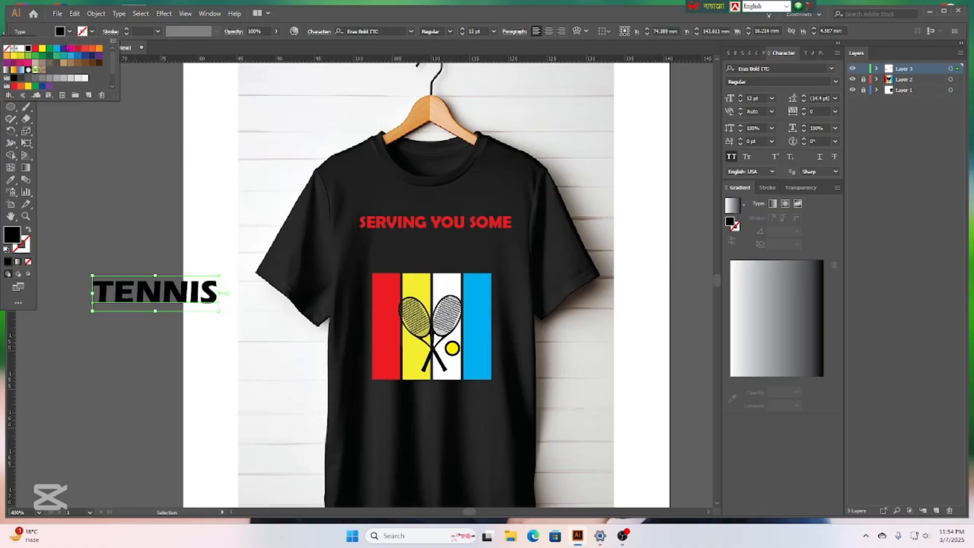
click(21, 49)
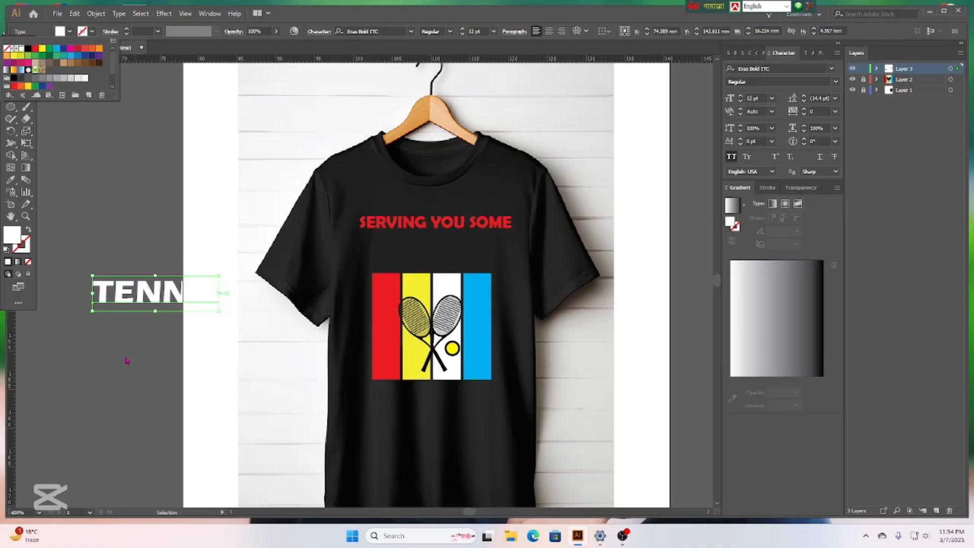
click(126, 361)
click(139, 330)
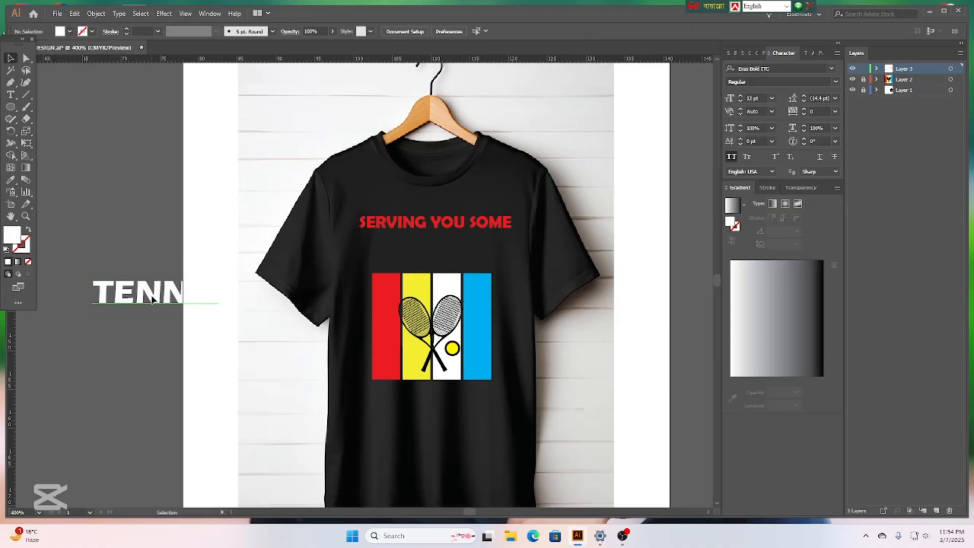
drag(152, 300, 429, 262)
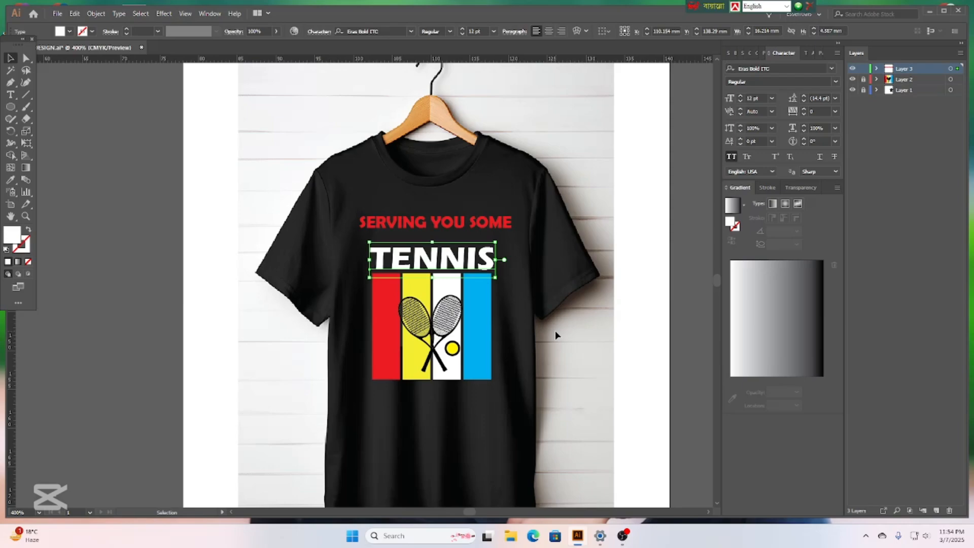
key(Down)
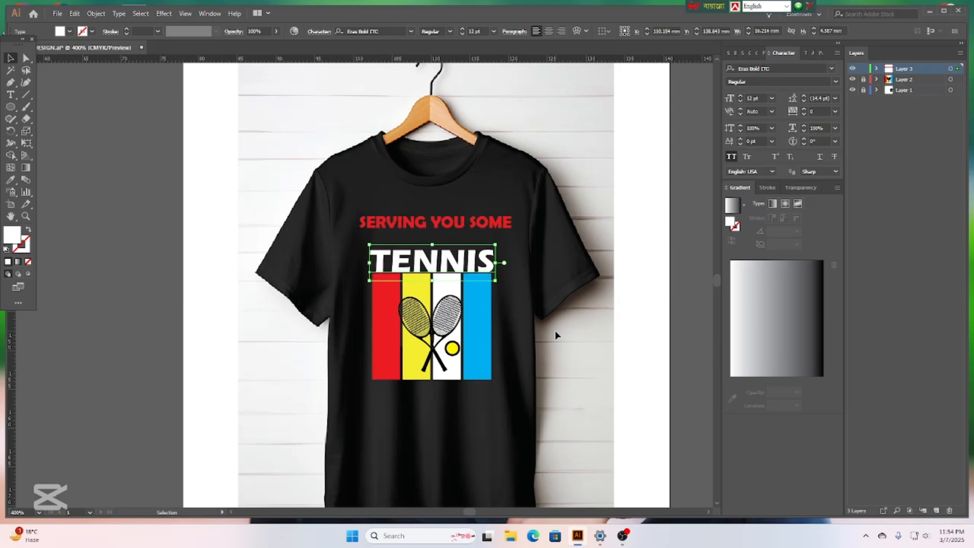
key(Left)
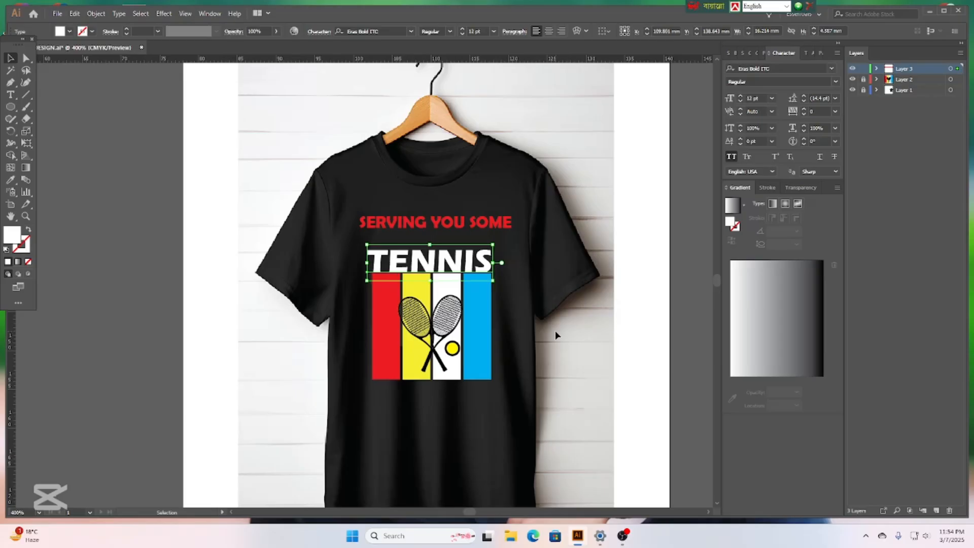
click(549, 327)
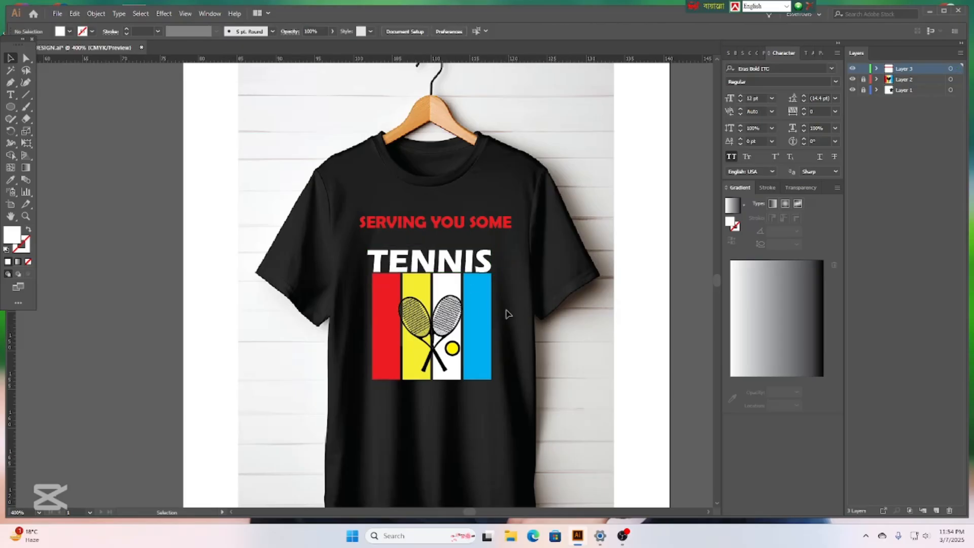
scroll(505, 313, down, 2)
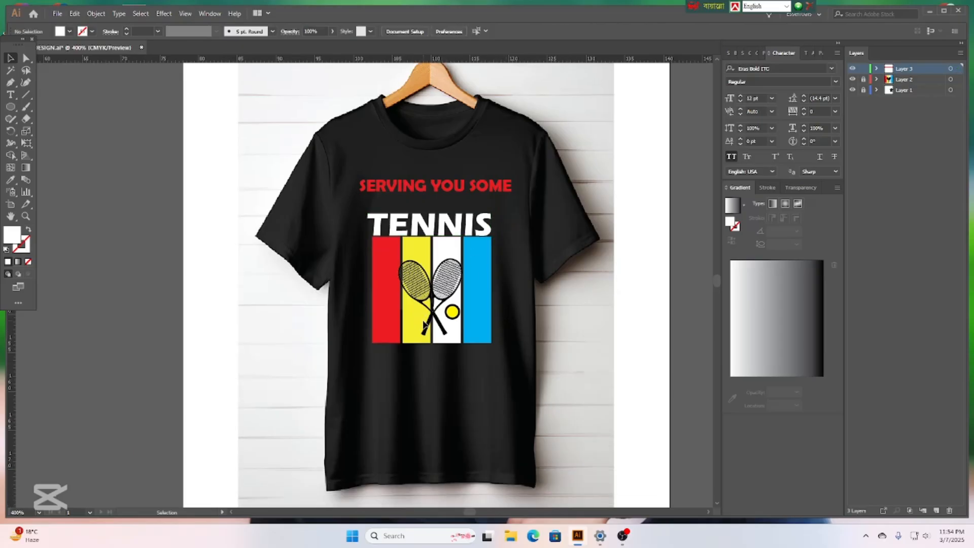
Type 'HUMOR!' as a new text object on the pasteboard beside the shirt.
click(10, 94)
click(150, 361)
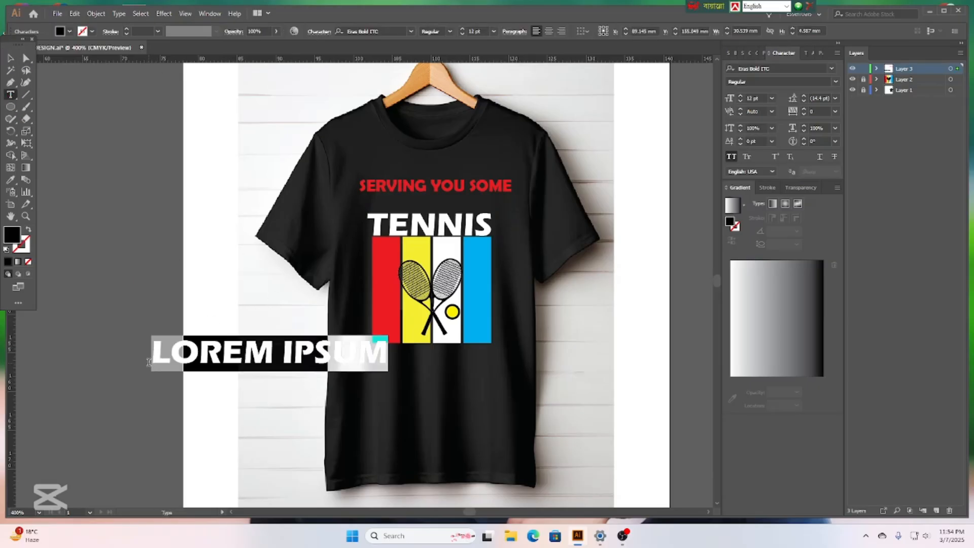
key(BackSpace)
text(HU)
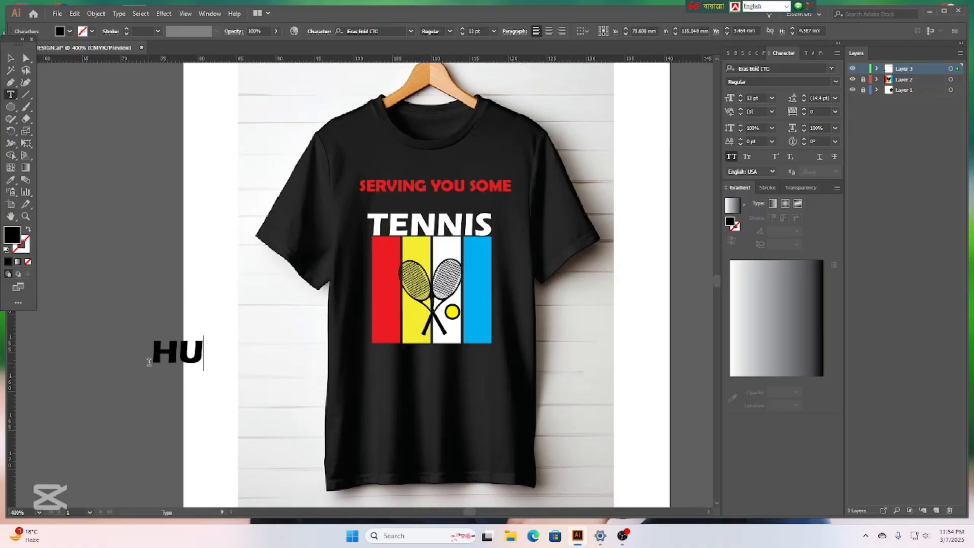
text(M)
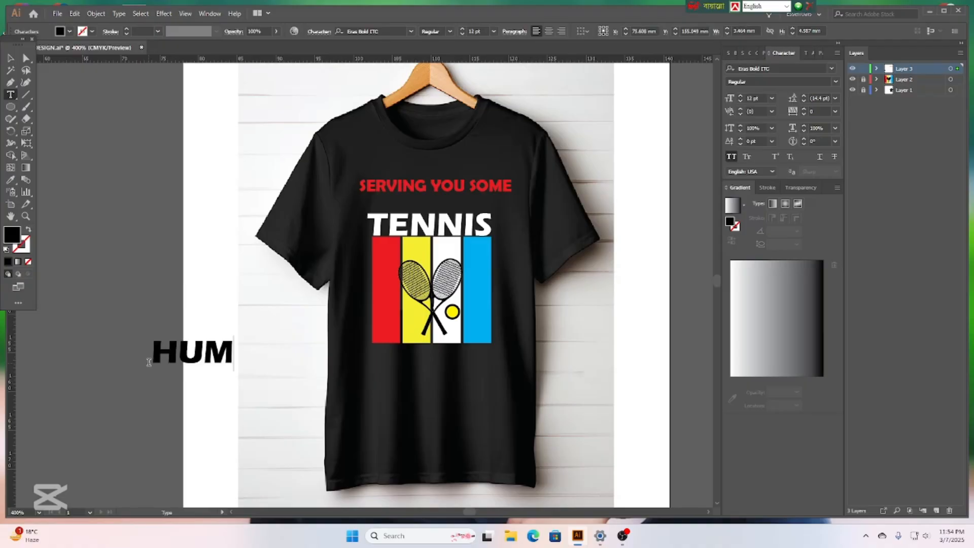
text(OR)
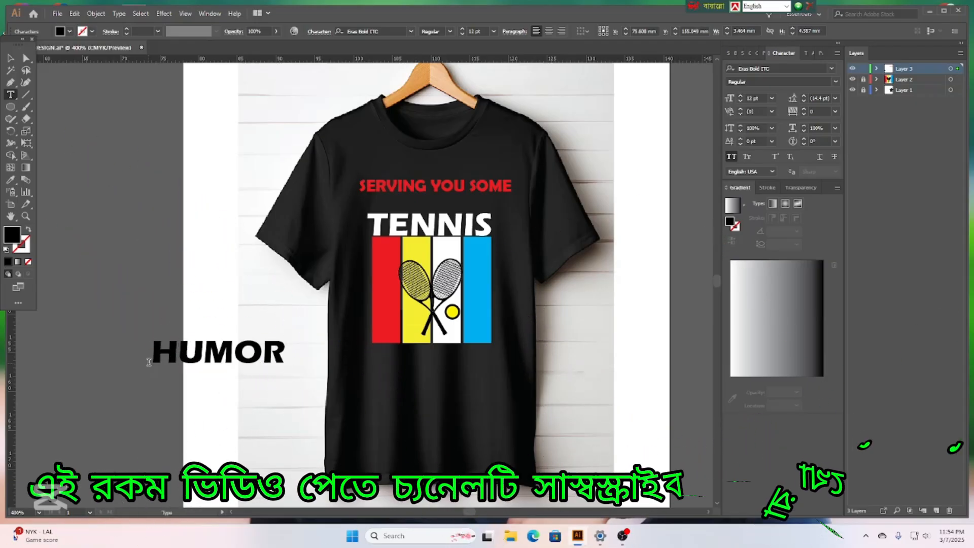
text(!)
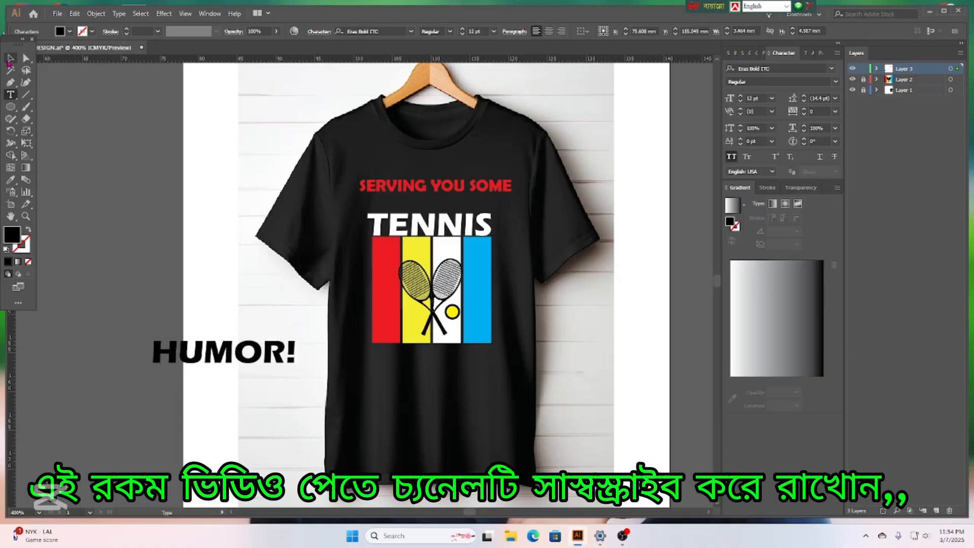
Fill HUMOR! with white and move it onto the shirt below the stripes.
click(9, 59)
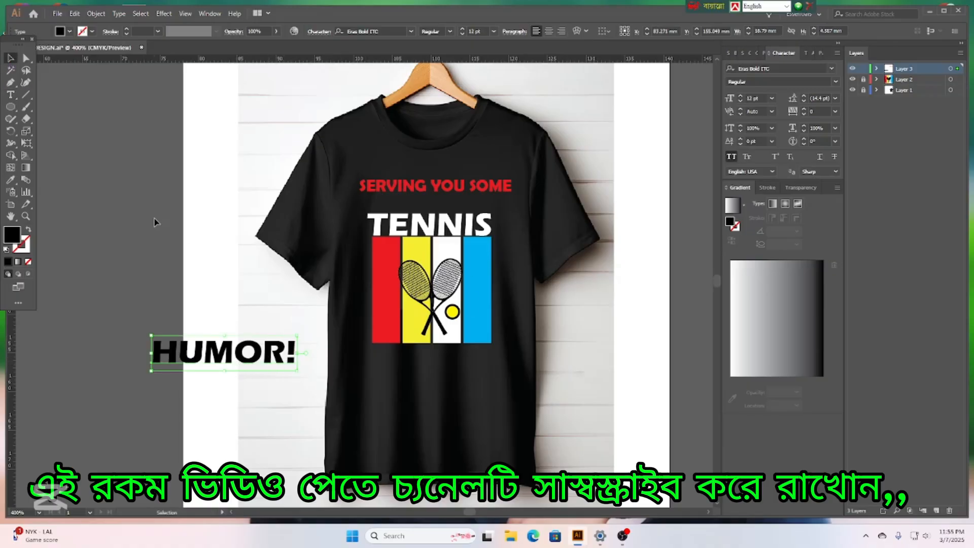
click(69, 31)
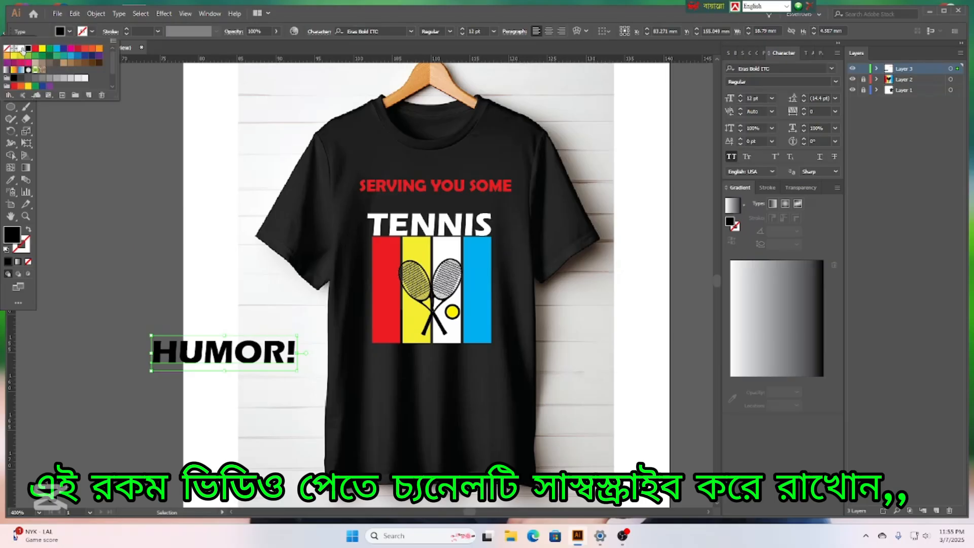
click(20, 48)
click(221, 352)
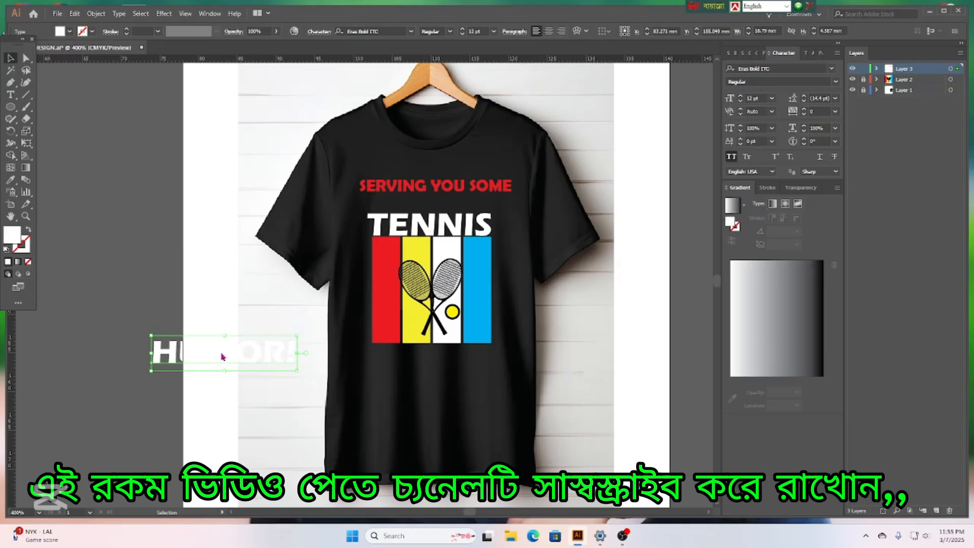
drag(221, 353, 440, 358)
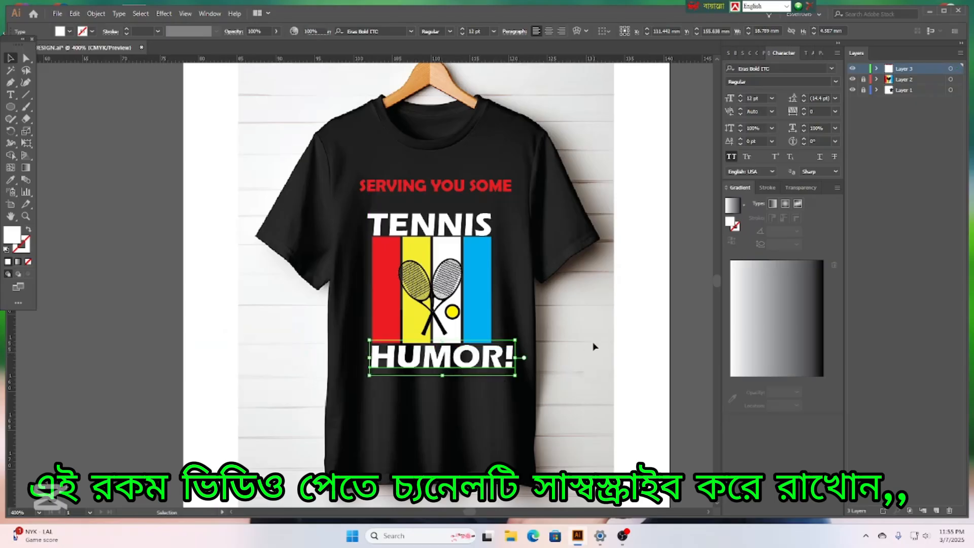
click(660, 330)
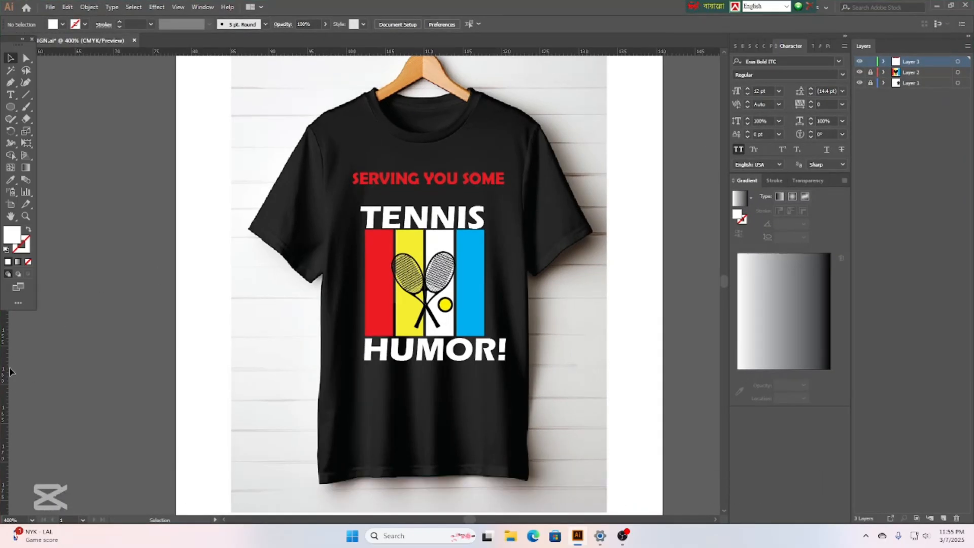
Add vertical guides at the left and right edges of the colour stripes.
drag(5, 373, 366, 379)
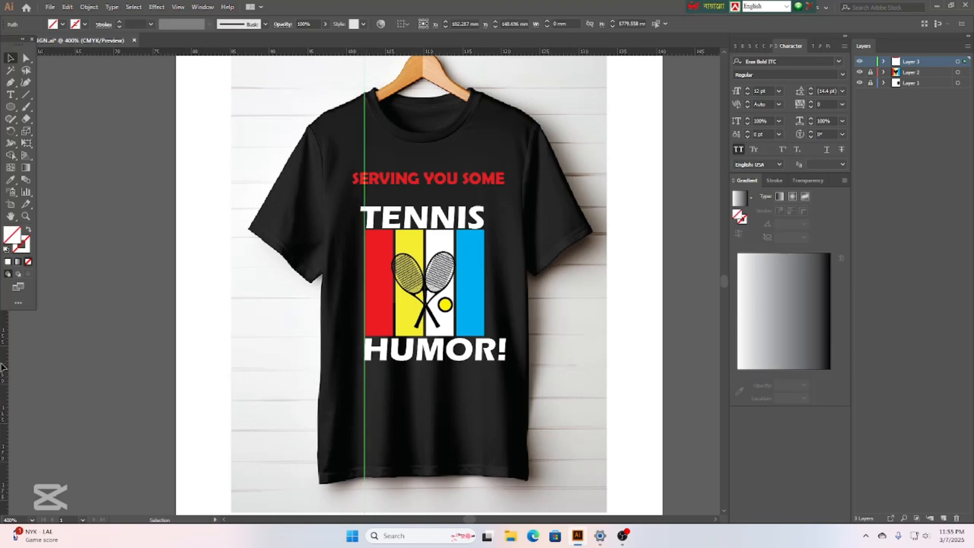
drag(2, 367, 225, 395)
drag(535, 392, 484, 389)
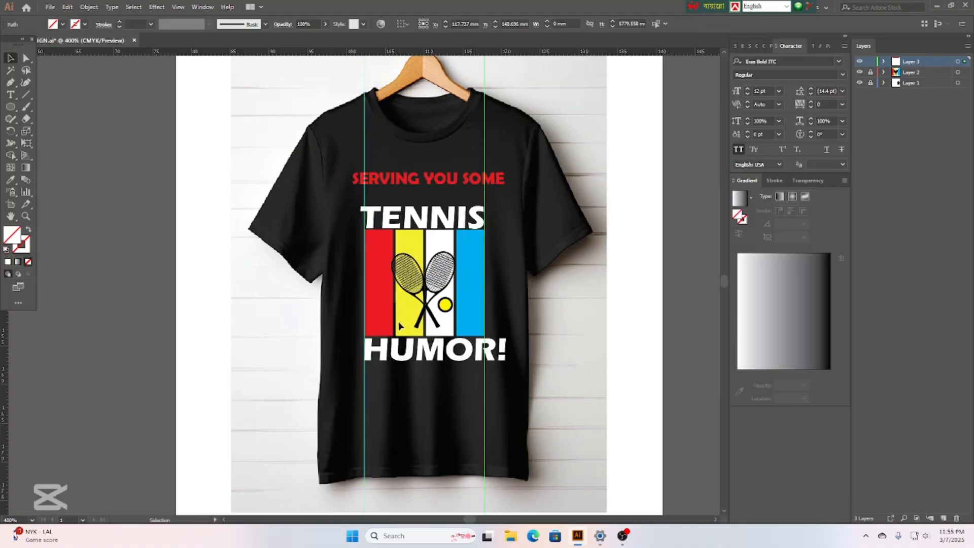
Narrow HUMOR! and TENNIS so their edges meet the guides.
click(453, 356)
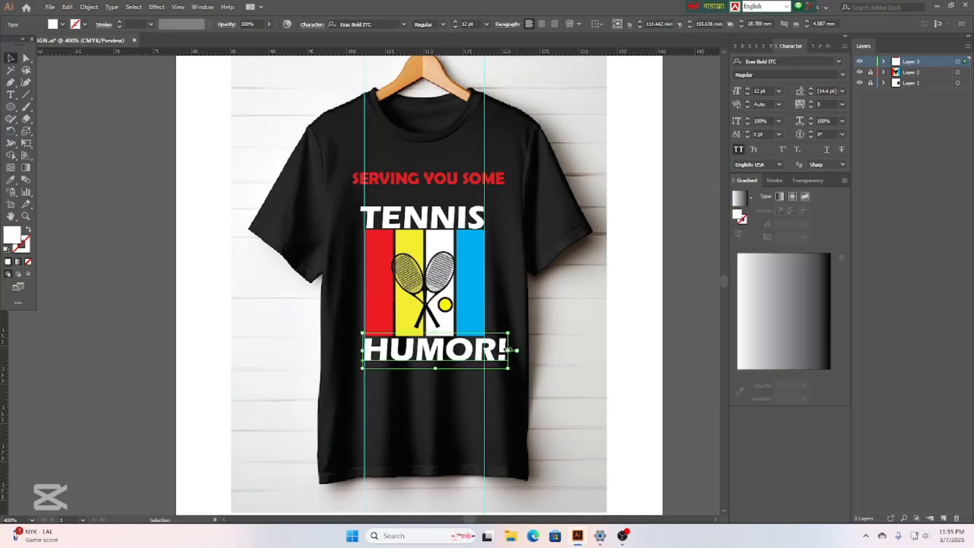
drag(508, 350, 484, 350)
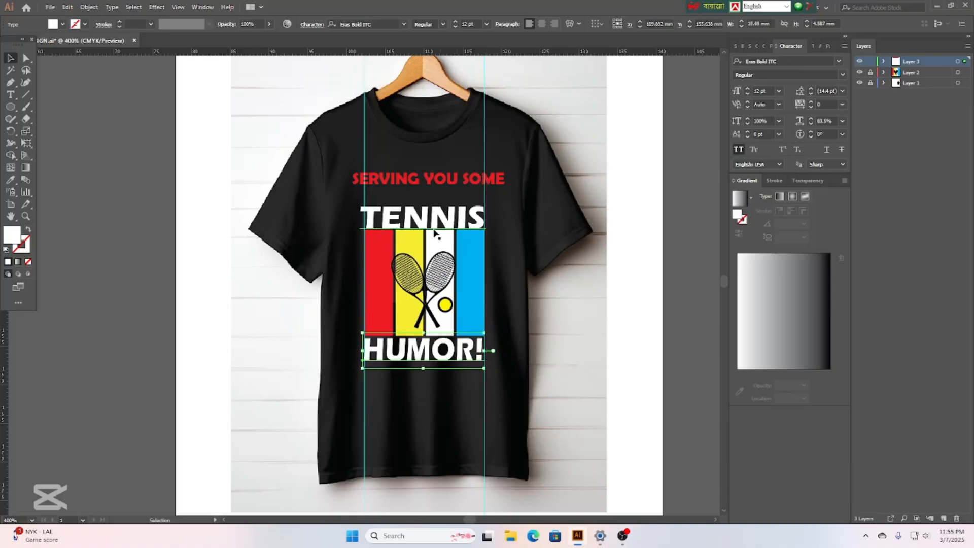
click(477, 213)
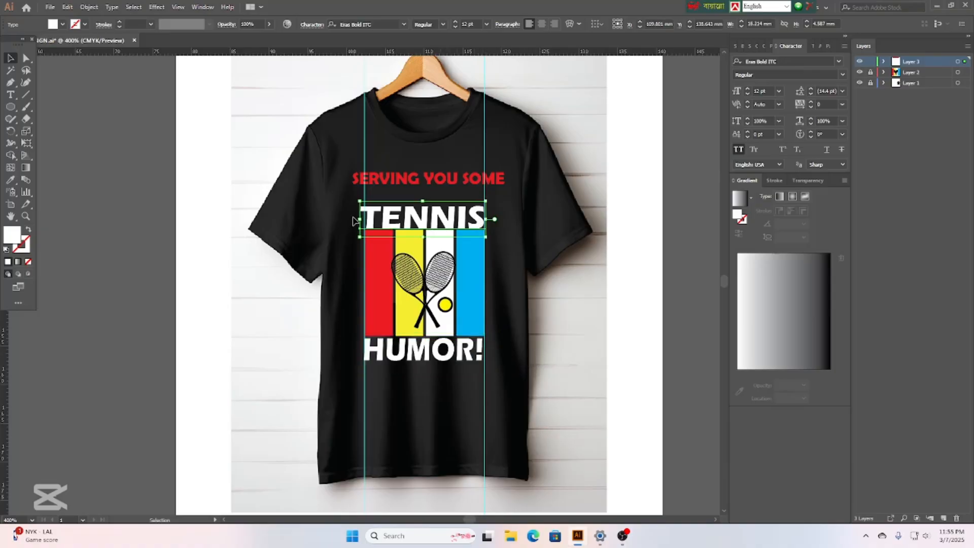
drag(359, 219, 364, 219)
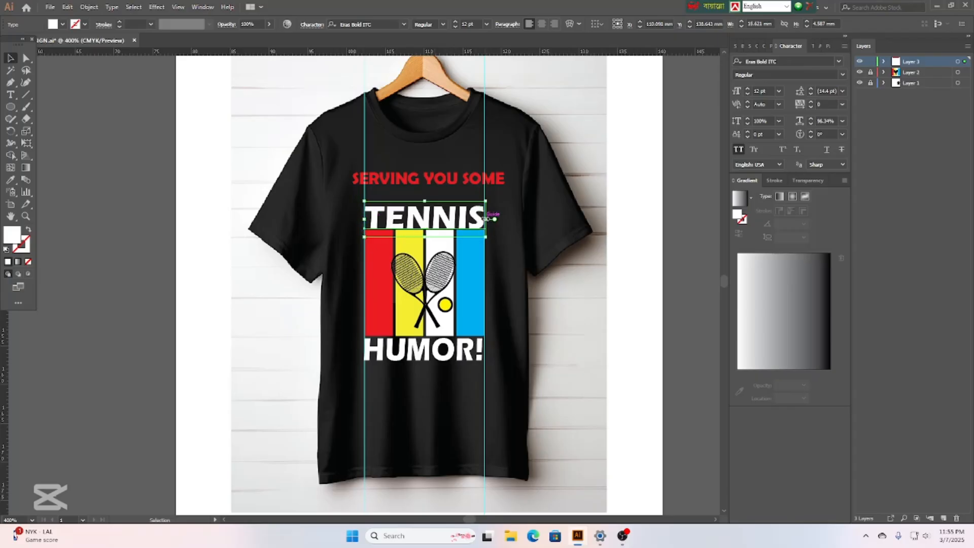
Fit SERVING YOU SOME between the guides and nudge it down toward TENNIS.
click(416, 182)
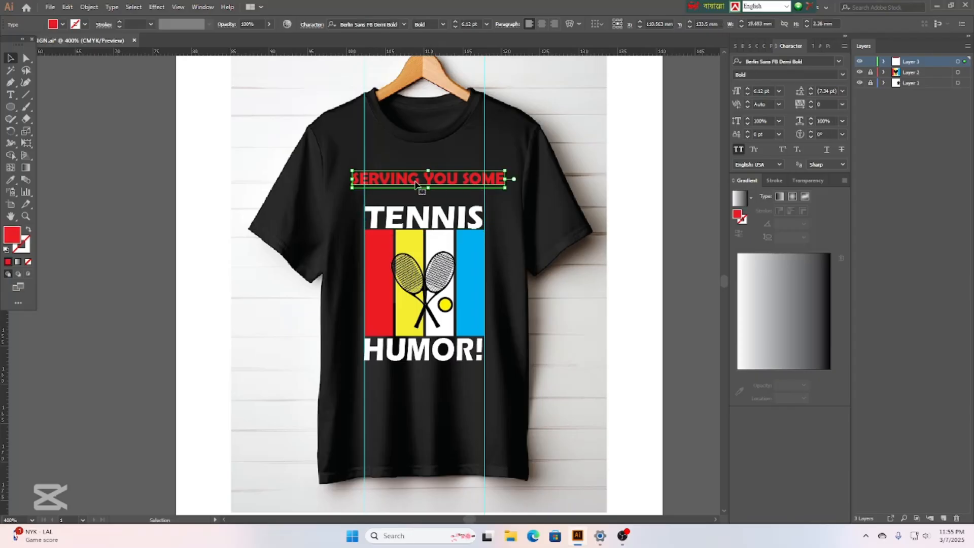
drag(354, 179, 365, 179)
drag(505, 179, 485, 184)
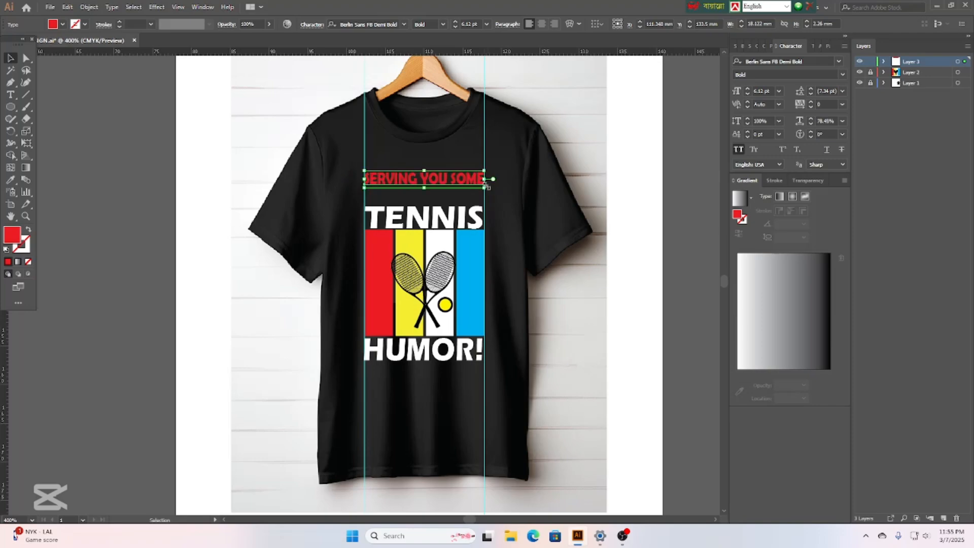
key(Down)
key(Down)
key(Down)
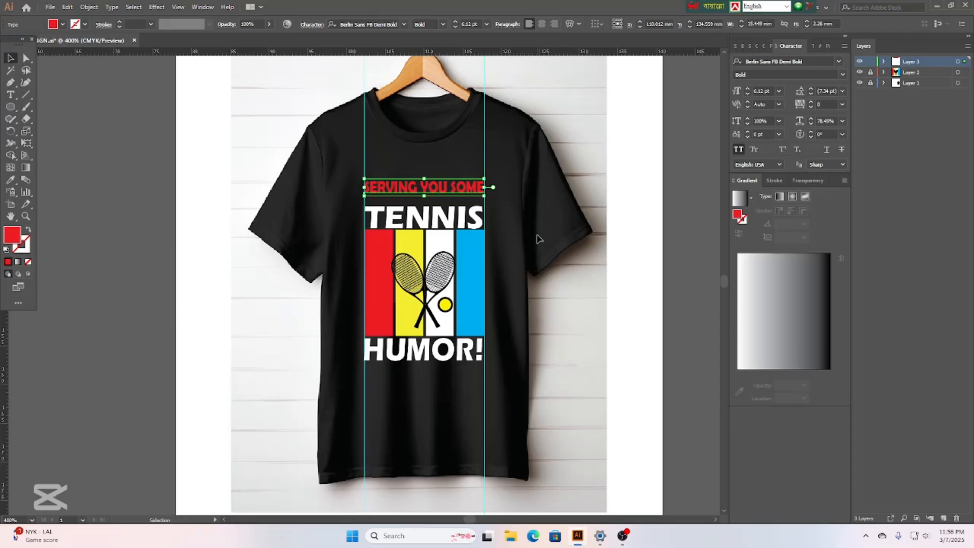
key(Down)
key(Down)
key(Down)
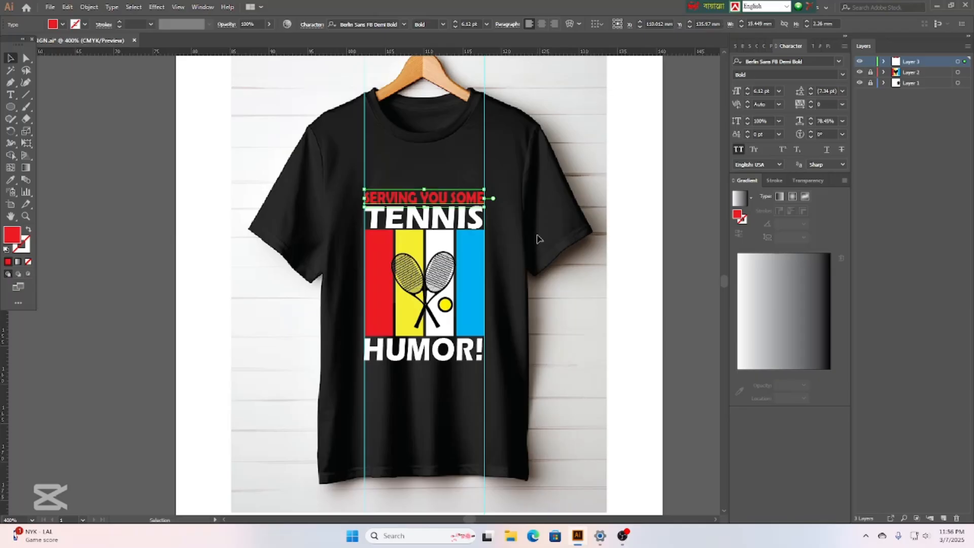
Delete both vertical guides.
click(485, 159)
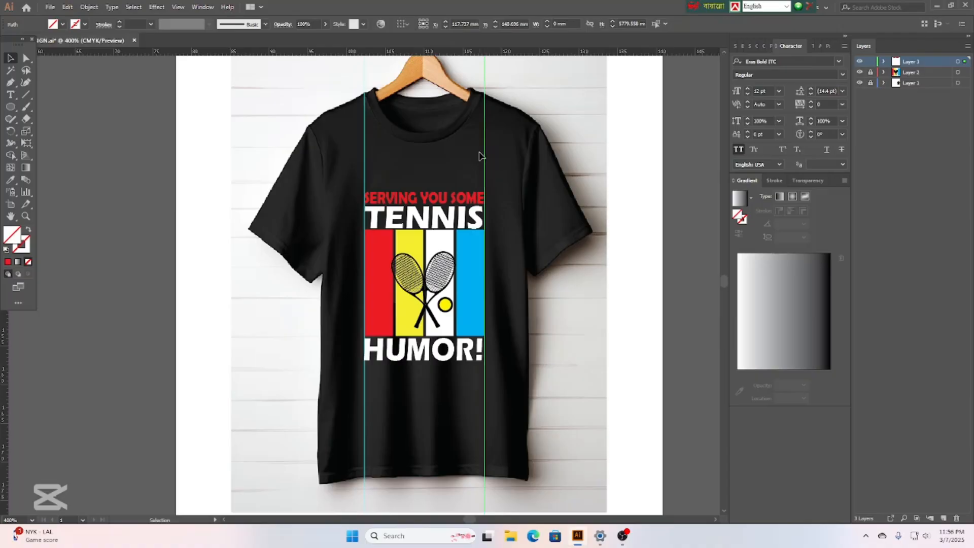
key(Delete)
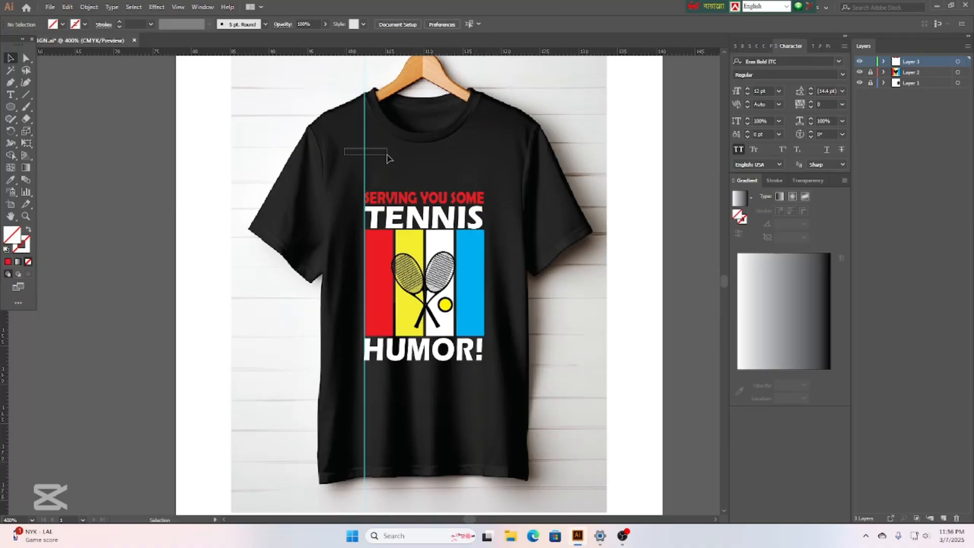
click(364, 152)
key(Delete)
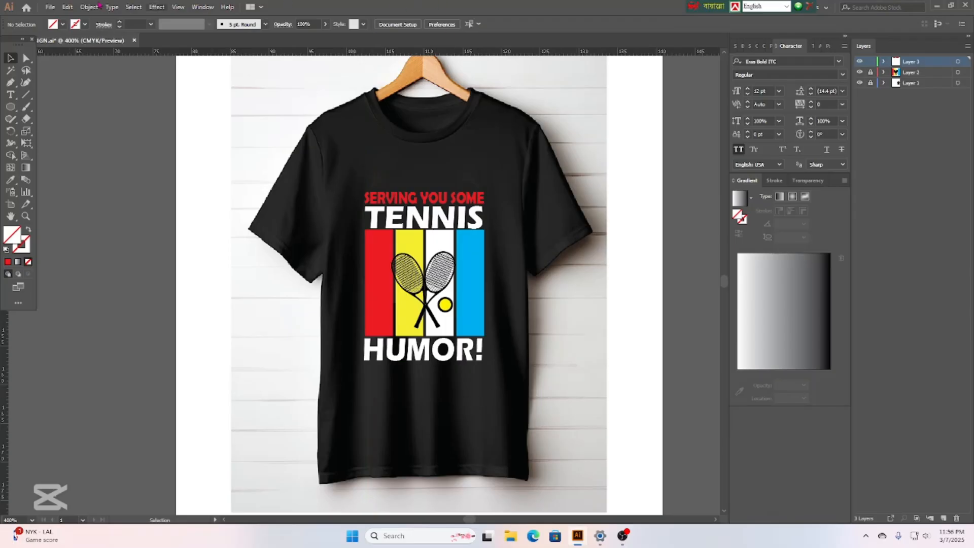
Place distress_grain_grunge_texture as a small image to the left of the shirt mockup.
click(49, 9)
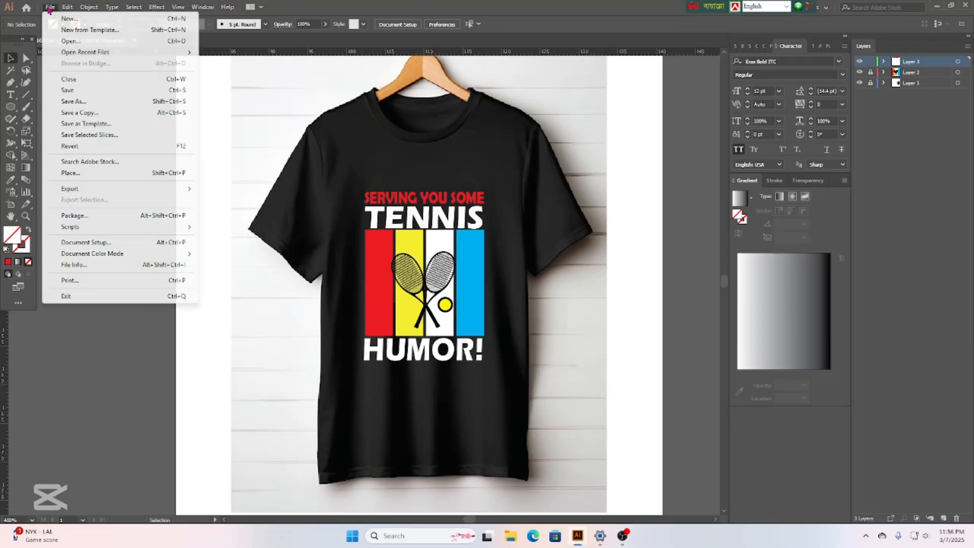
click(69, 174)
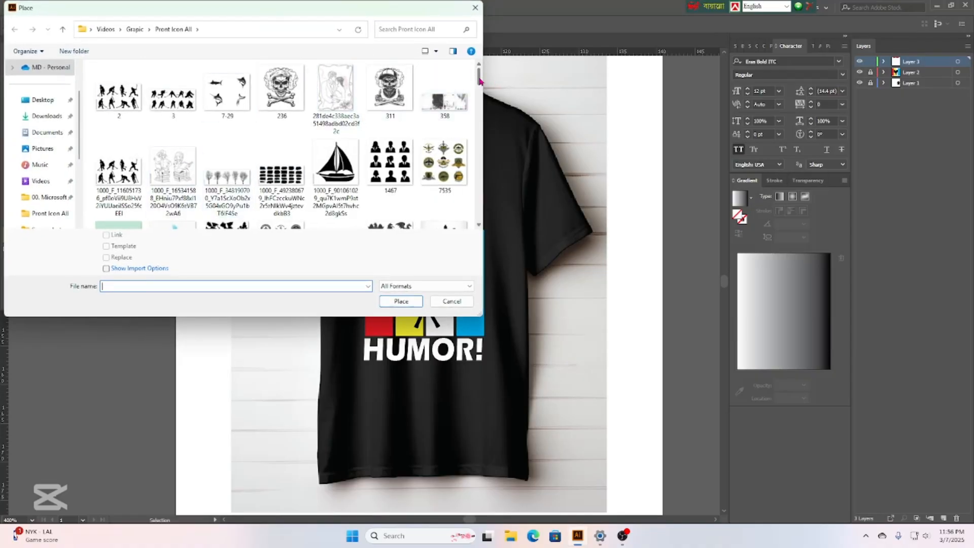
drag(480, 80, 478, 119)
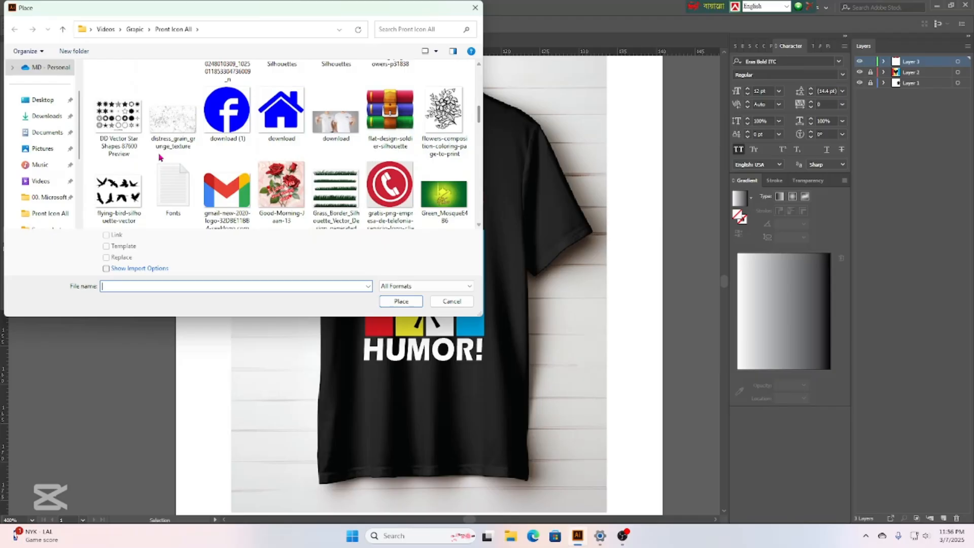
click(173, 119)
click(400, 302)
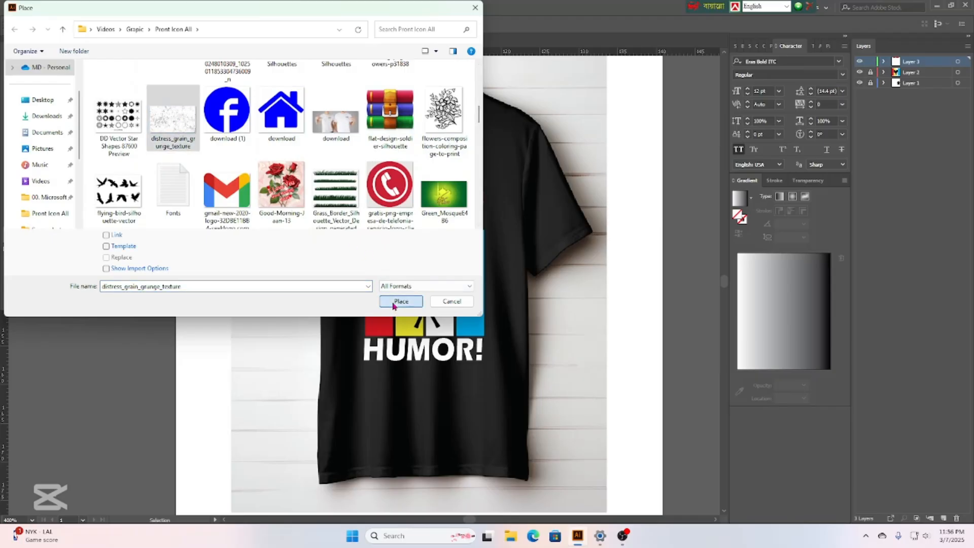
click(77, 98)
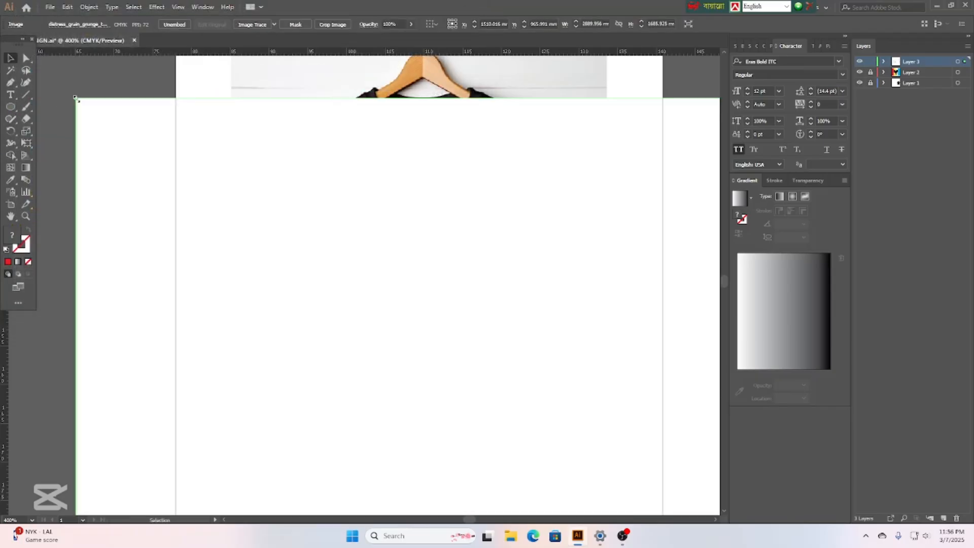
drag(83, 107, 133, 109)
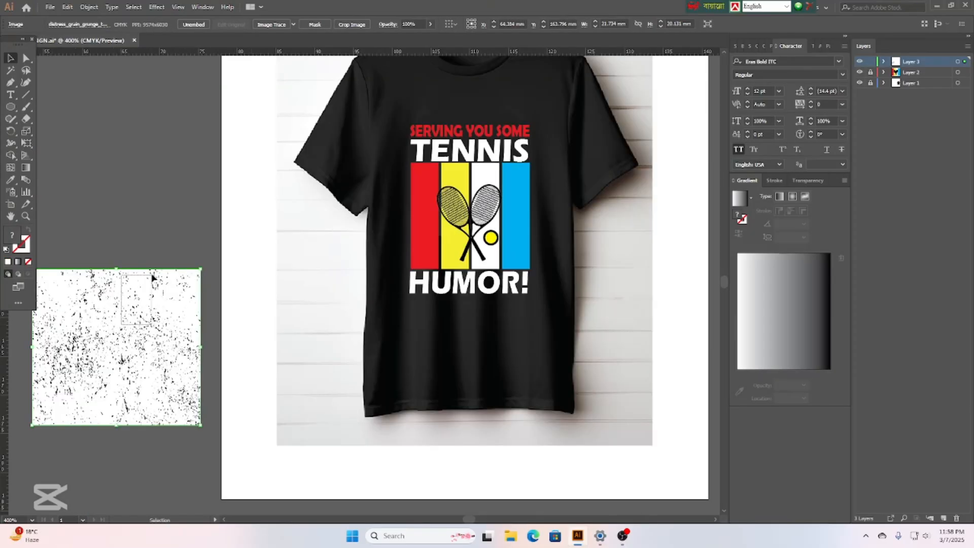
Image Trace the grunge texture and expand it into vector paths.
click(156, 244)
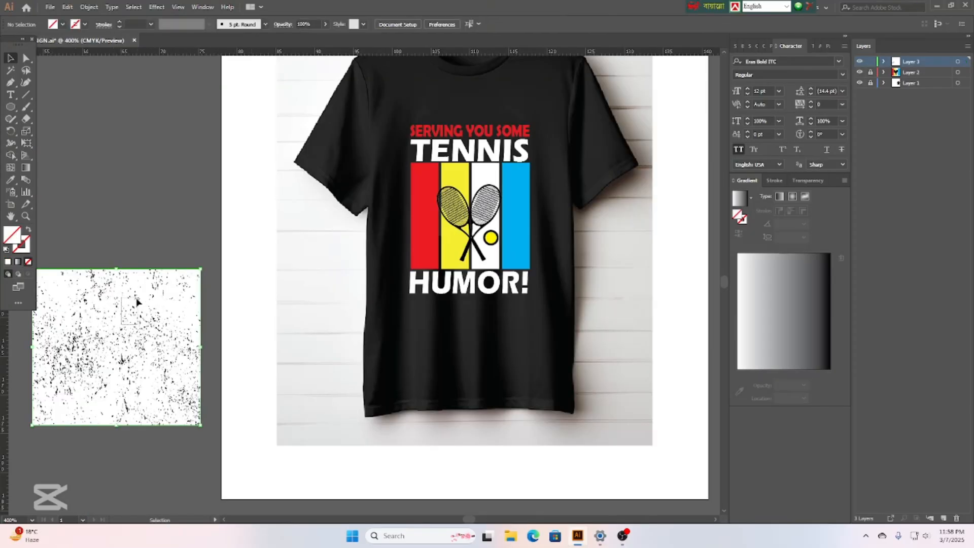
click(117, 270)
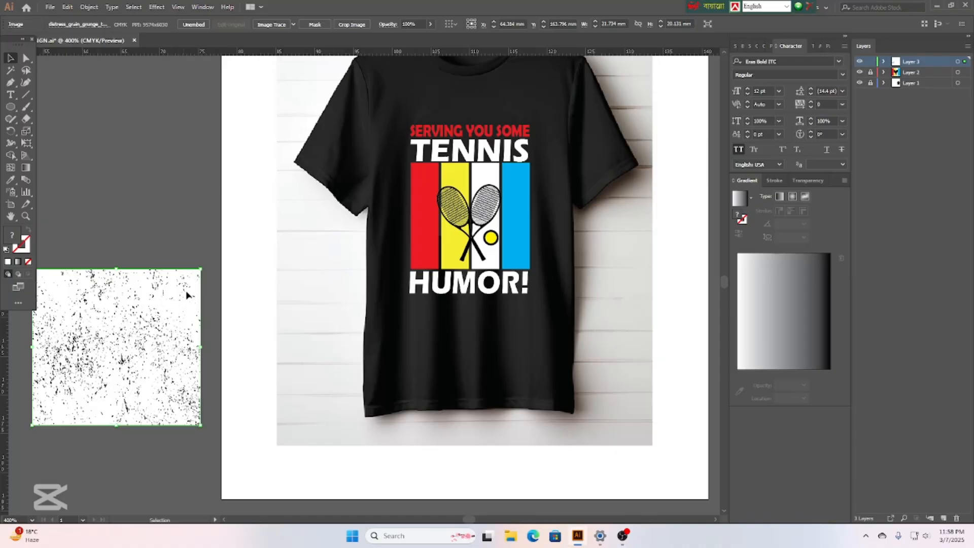
click(278, 28)
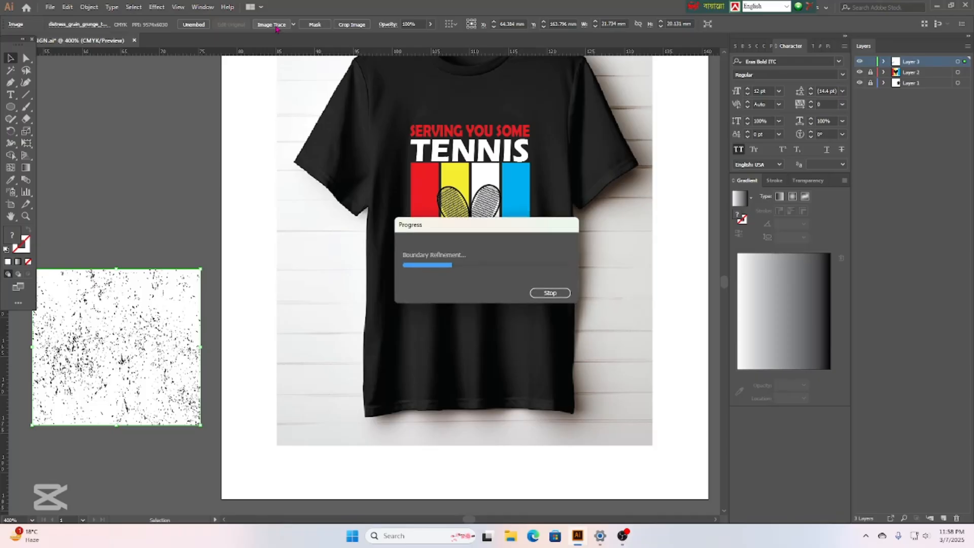
click(242, 24)
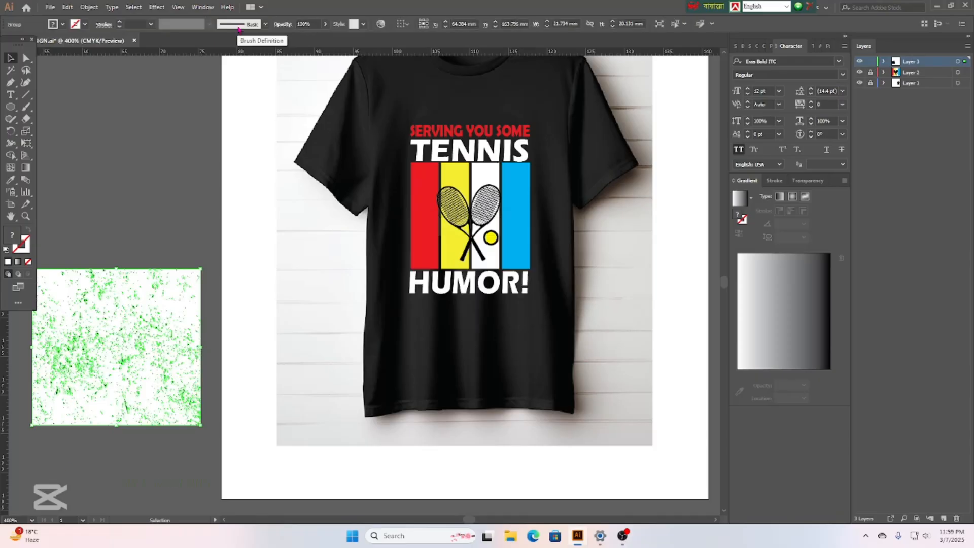
Magic Wand-select the white texture shapes and delete them, leaving black specks.
click(11, 70)
click(96, 284)
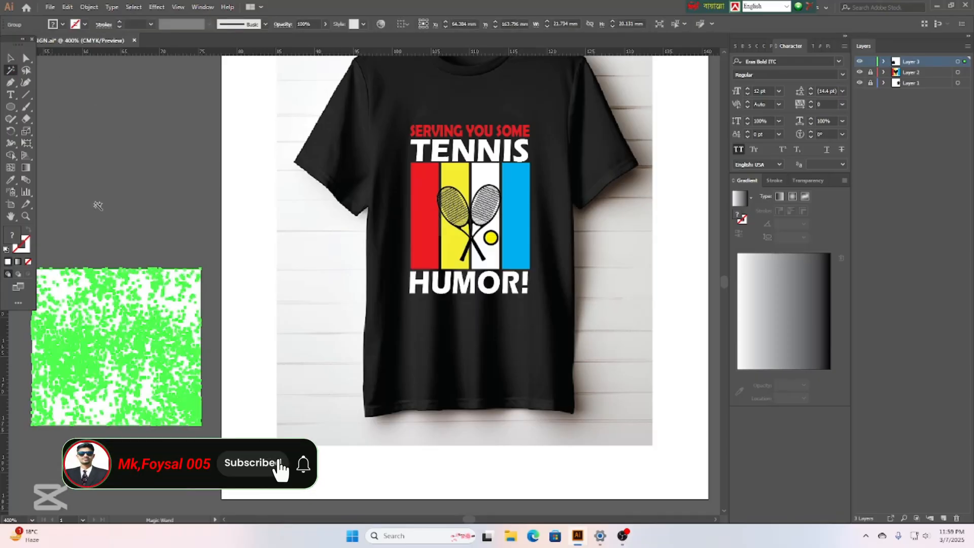
click(170, 293)
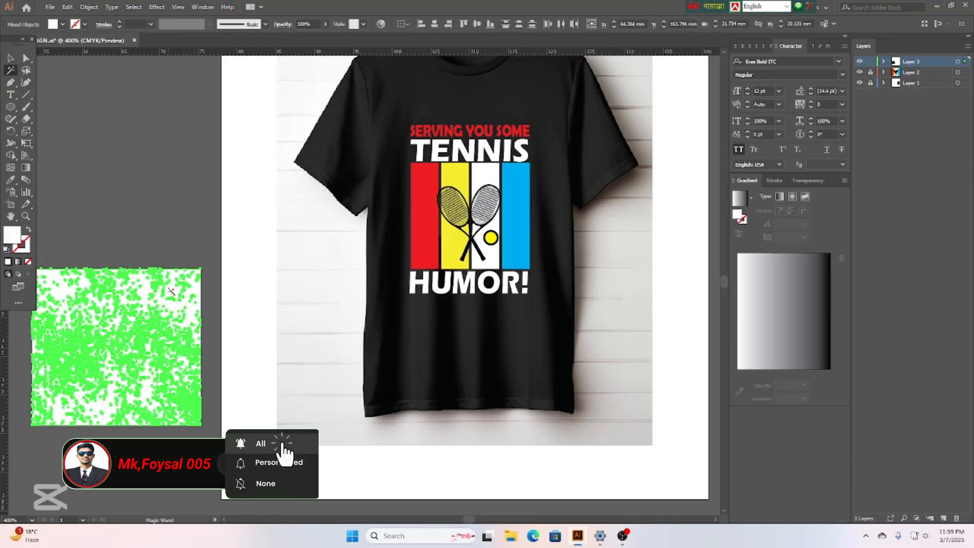
key(Delete)
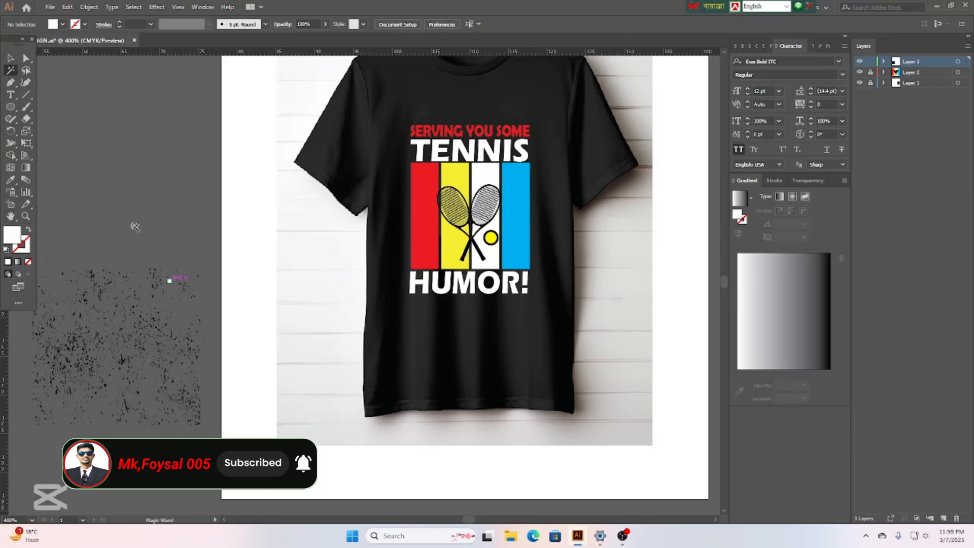
key(v)
click(127, 339)
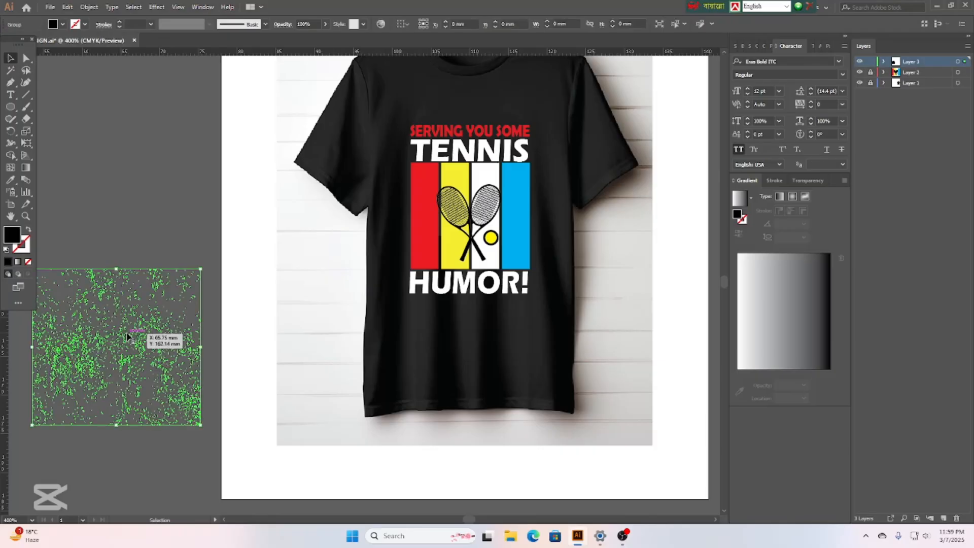
right_click(126, 328)
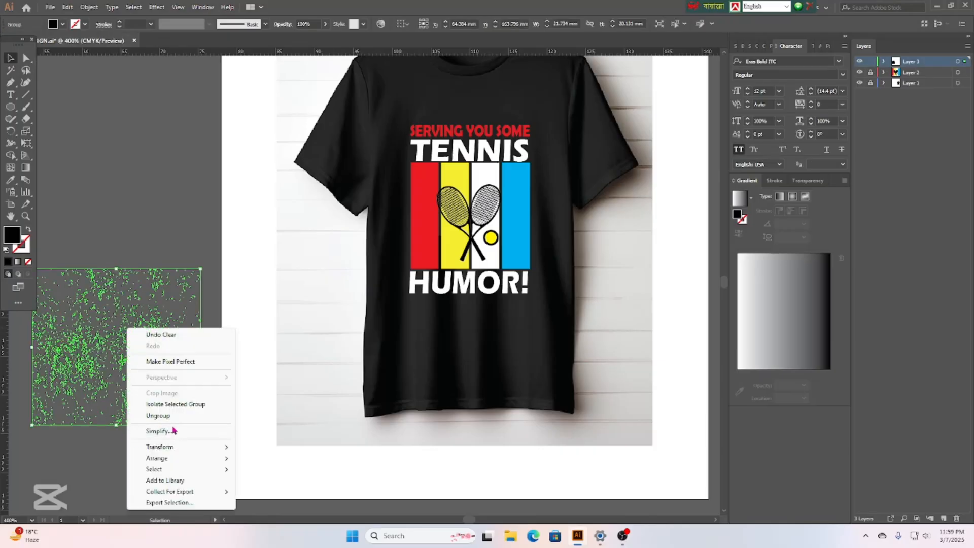
click(120, 191)
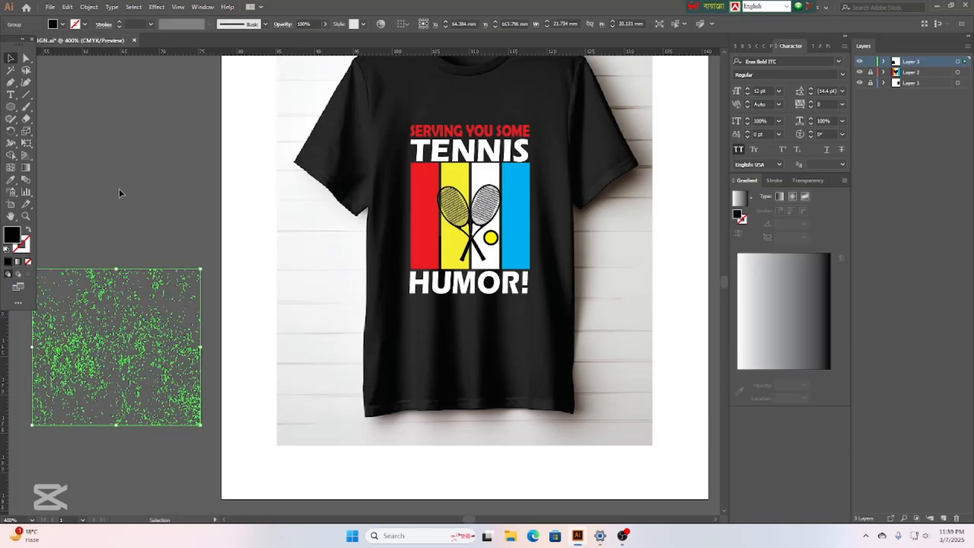
Move the speck texture over the shirt design and resize it to cover down to HUMOR!
click(126, 316)
drag(121, 320, 491, 189)
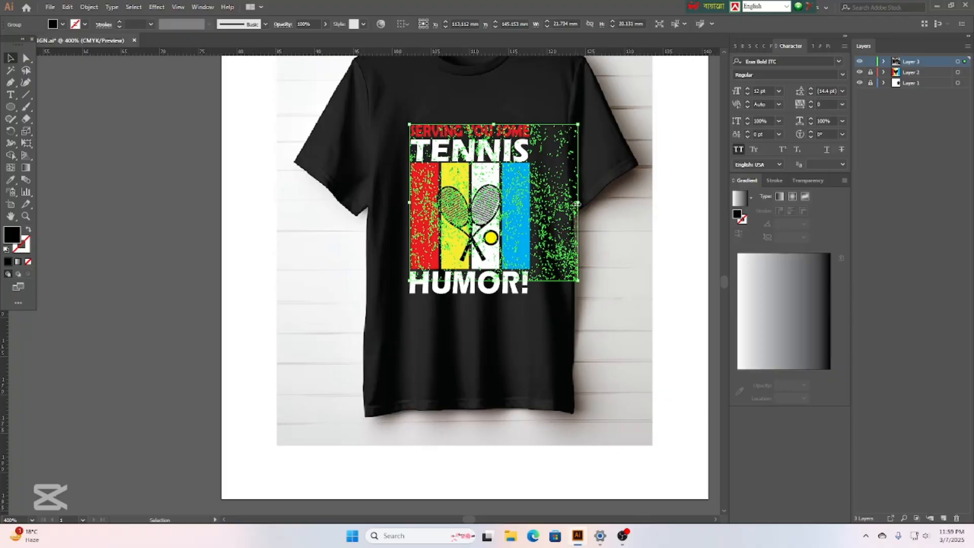
drag(579, 203, 531, 203)
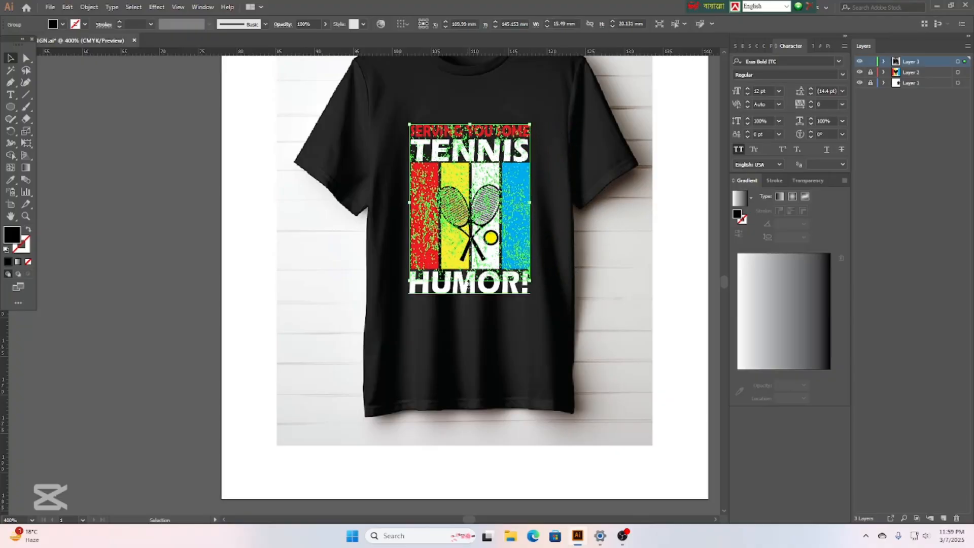
drag(472, 281, 470, 297)
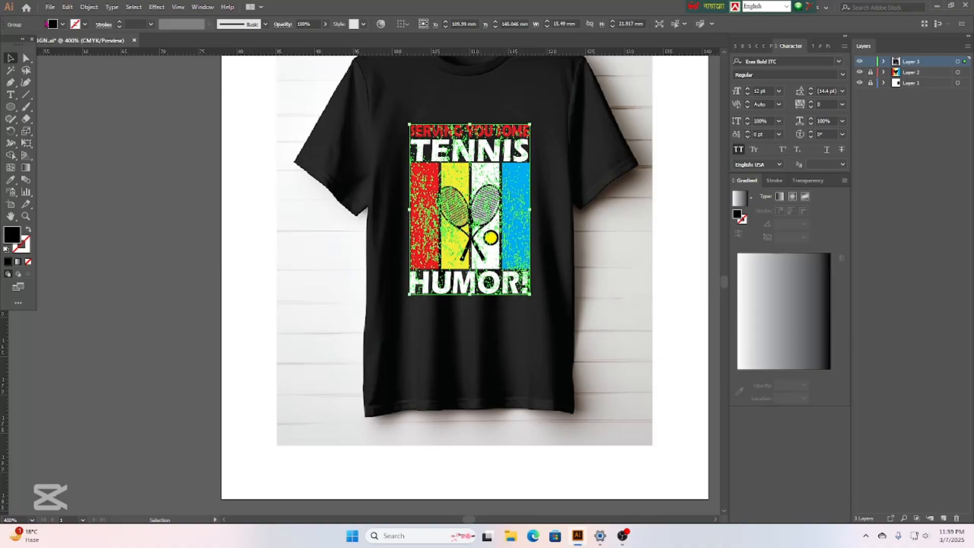
Fill the speck texture with light grey (K=10).
click(62, 23)
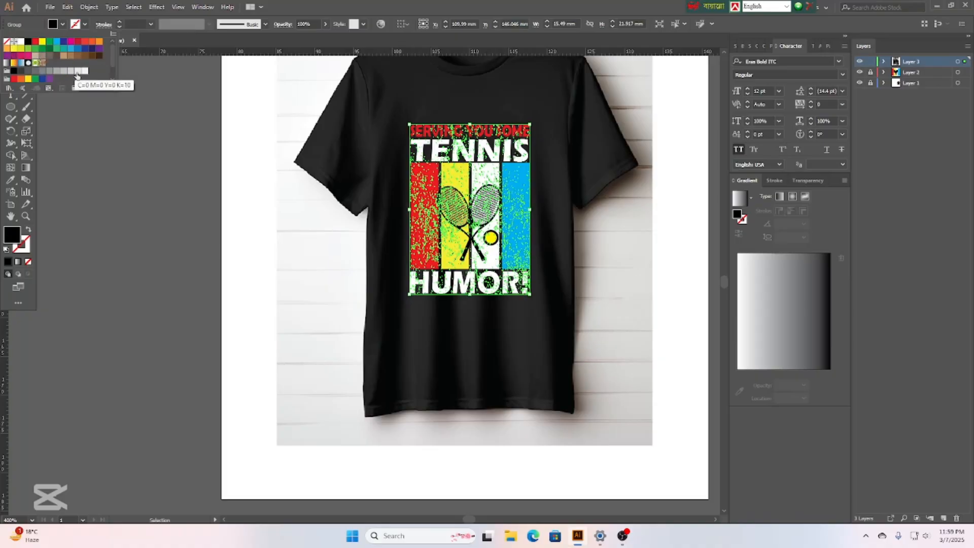
click(71, 73)
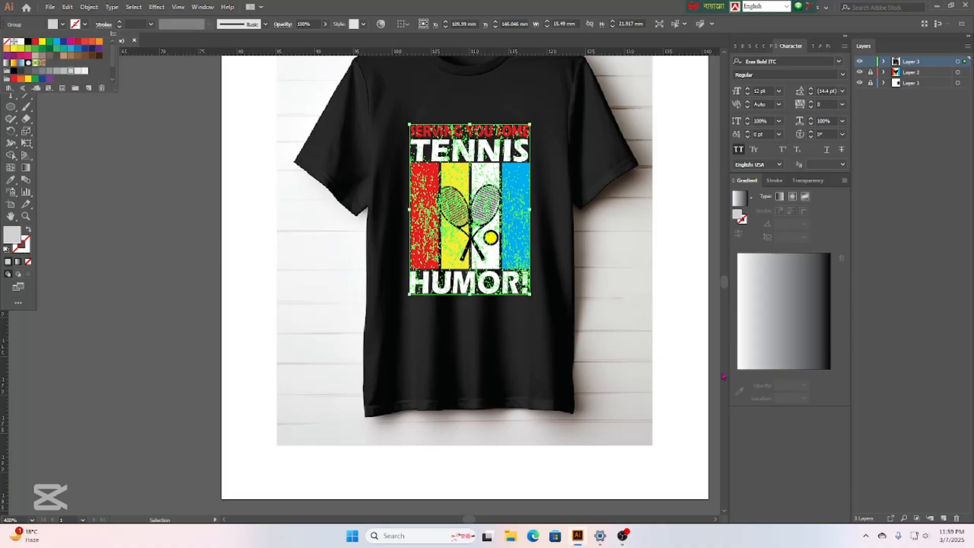
click(618, 334)
click(616, 328)
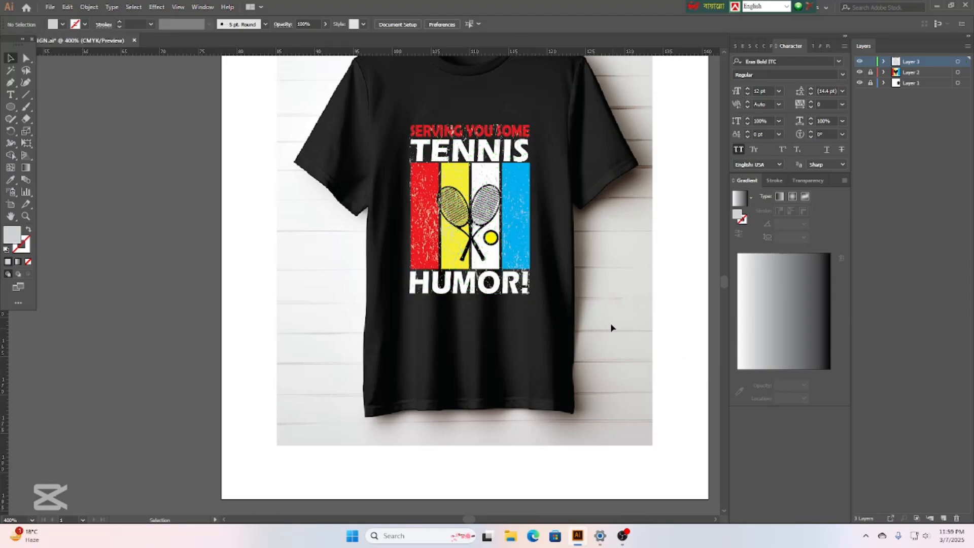
scroll(610, 323, up, 2)
scroll(614, 307, up, 2)
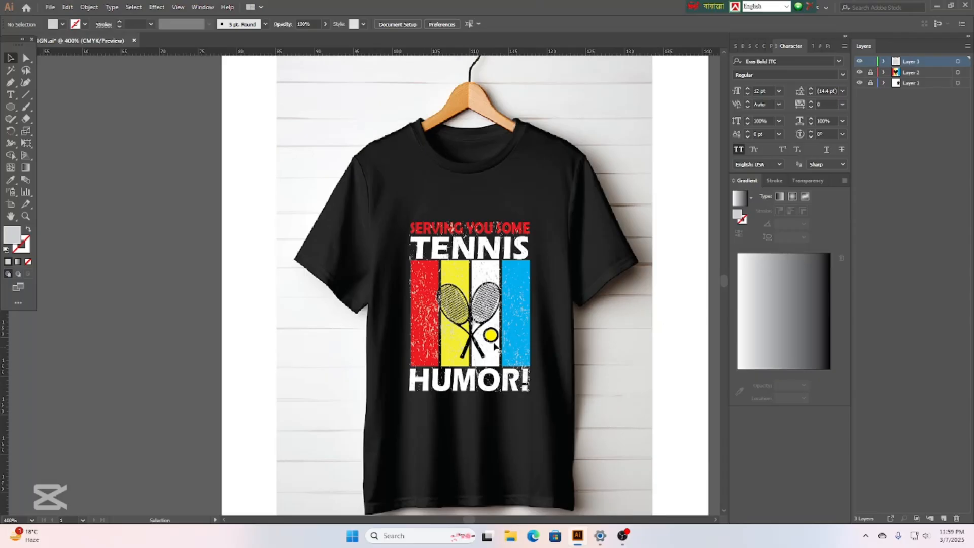
Move the texture off the shirt to the left and shorten its height.
click(417, 312)
drag(417, 312, 96, 318)
click(593, 339)
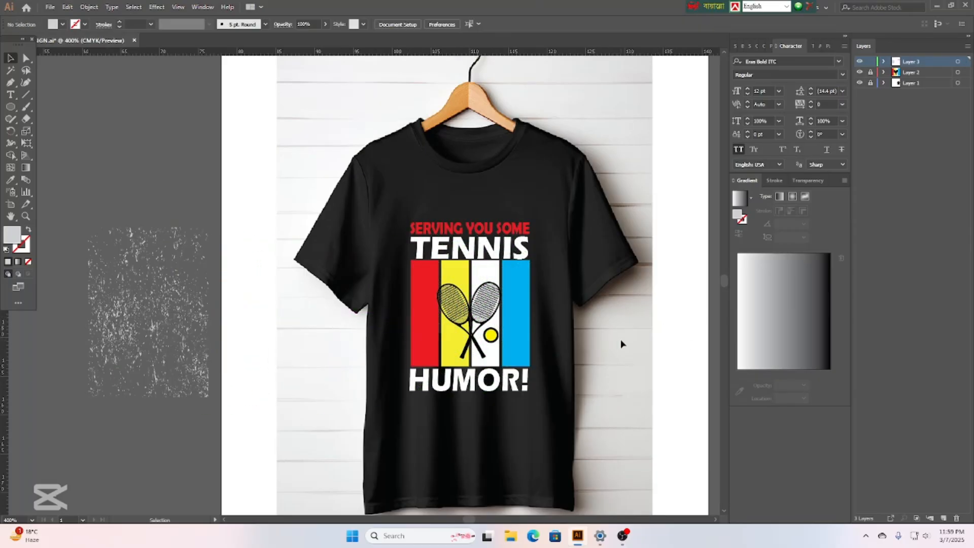
scroll(617, 336, up, 1)
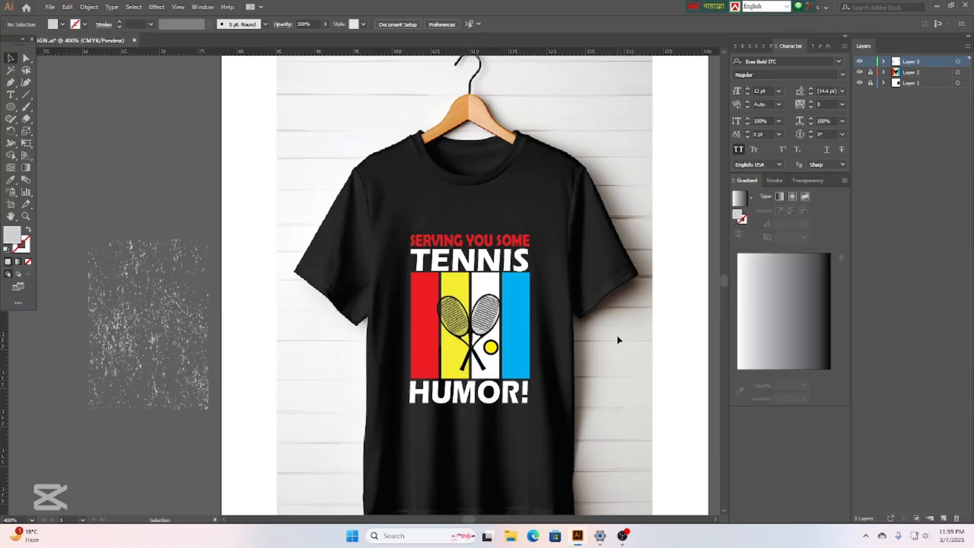
click(115, 292)
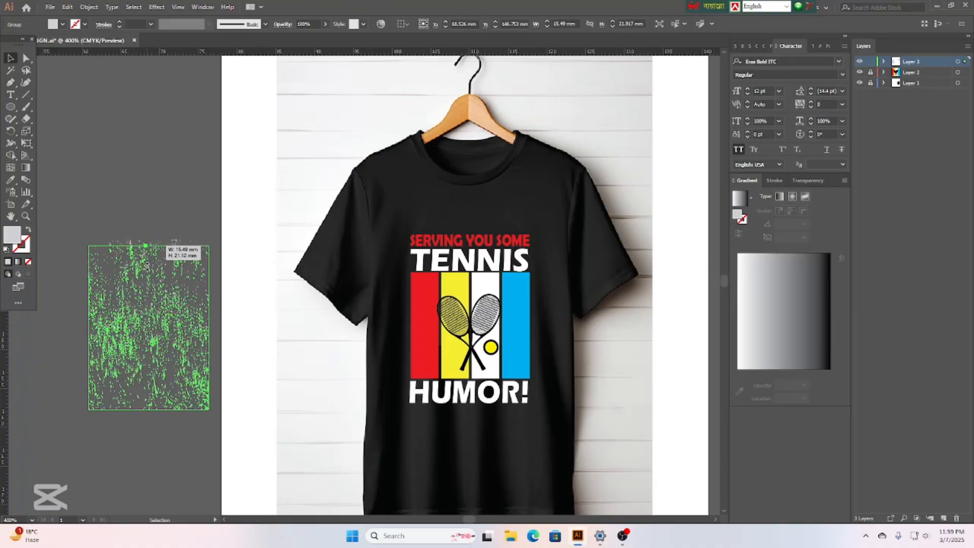
drag(149, 239, 149, 291)
drag(148, 410, 146, 402)
Place the texture over the colour stripes and trim its top and bottom to fit.
drag(135, 354, 454, 331)
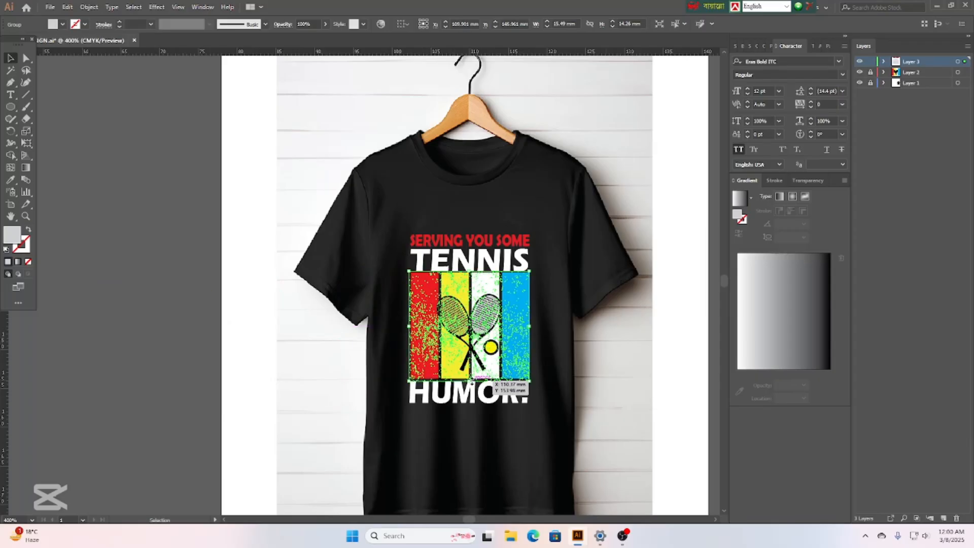
drag(469, 382, 471, 378)
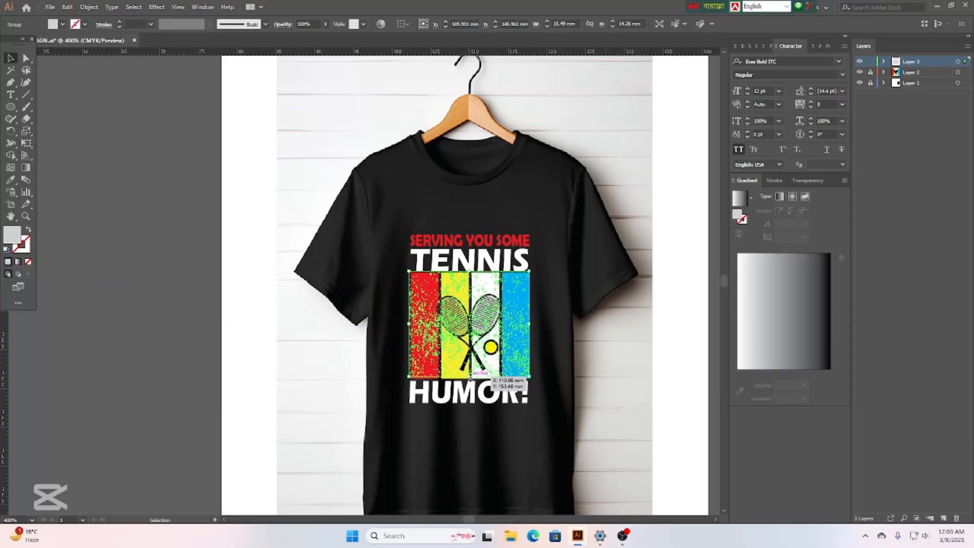
drag(470, 272, 471, 273)
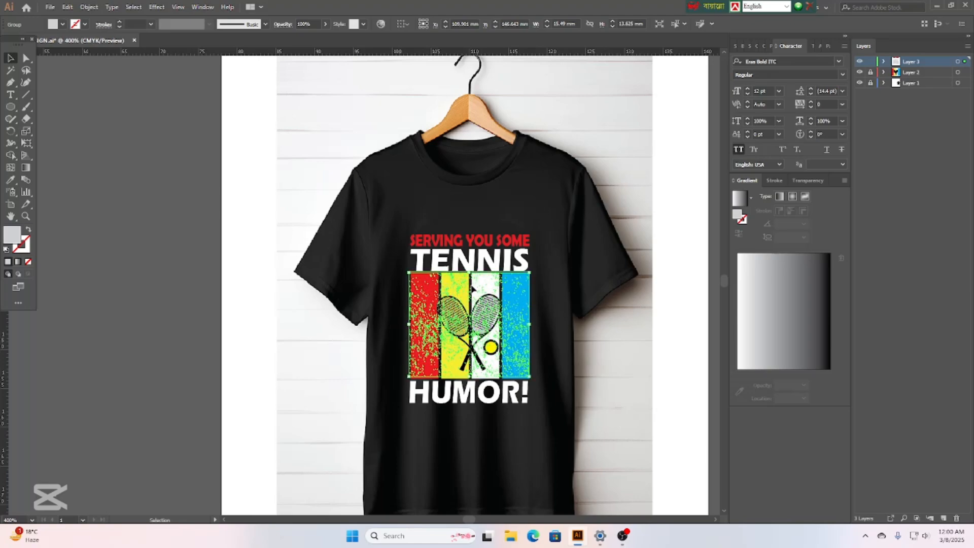
click(634, 388)
scroll(617, 396, up, 1)
Change the stripe texture's fill to dark blue.
scroll(610, 369, down, 2)
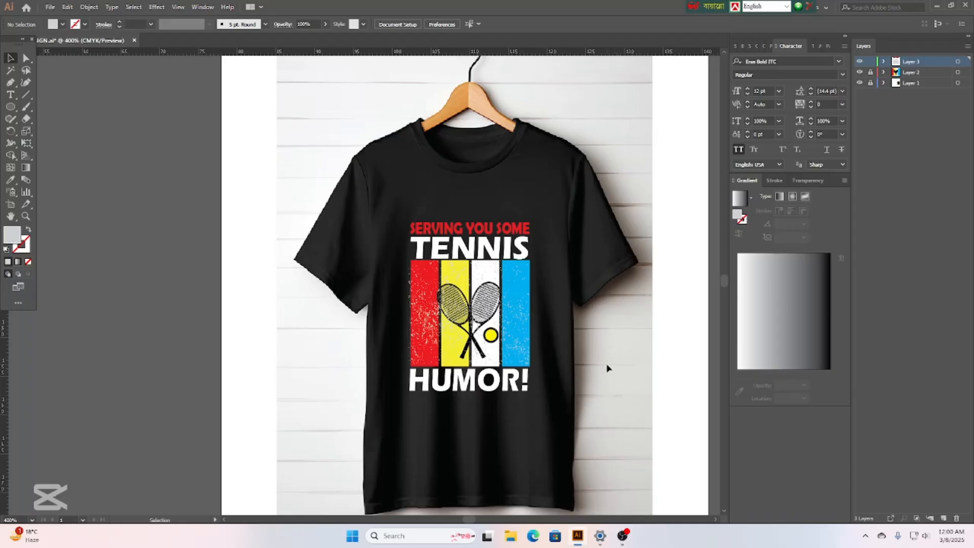
scroll(601, 371, up, 1)
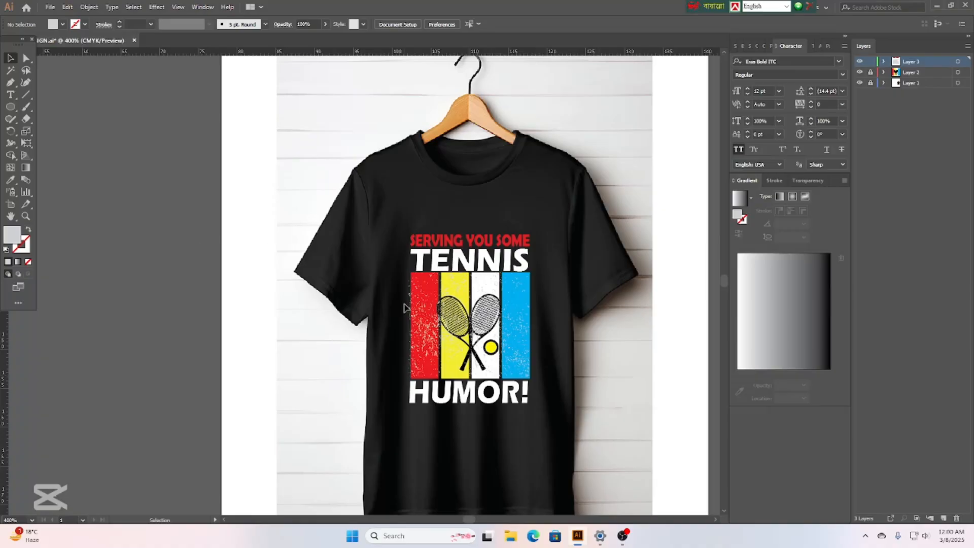
click(425, 328)
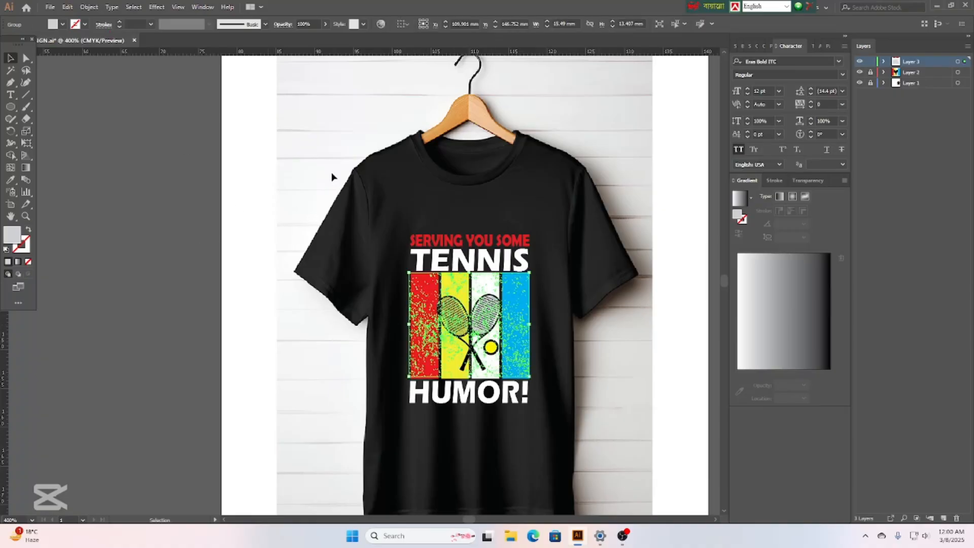
drag(409, 324, 409, 324)
click(62, 24)
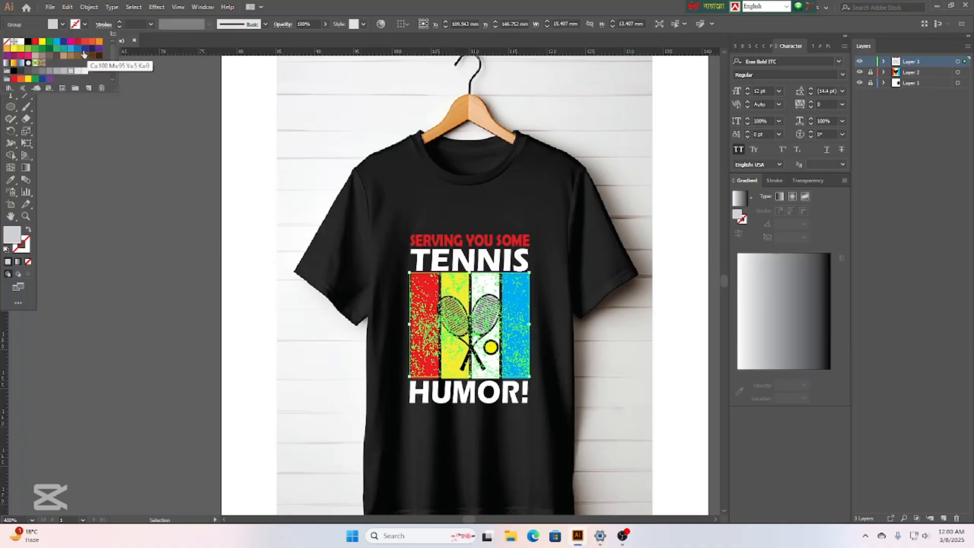
click(84, 50)
click(319, 376)
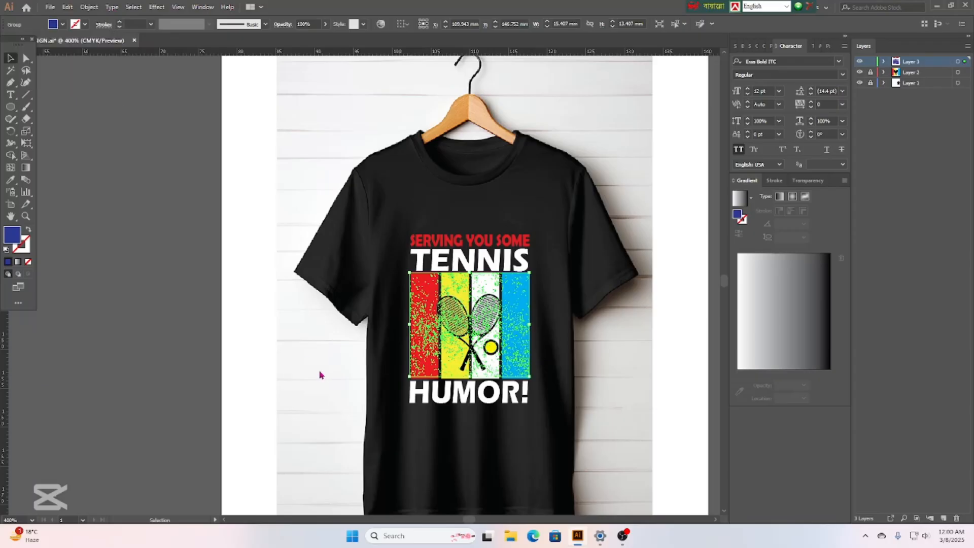
click(319, 375)
Move the texture off the stripes onto the pasteboard beside the artboard.
scroll(641, 304, up, 5)
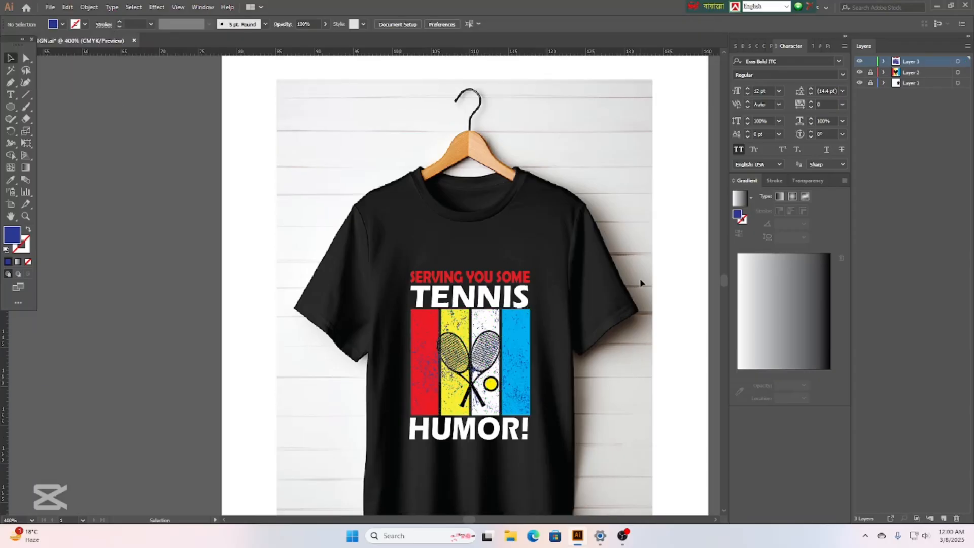
scroll(630, 261, down, 4)
scroll(619, 276, down, 1)
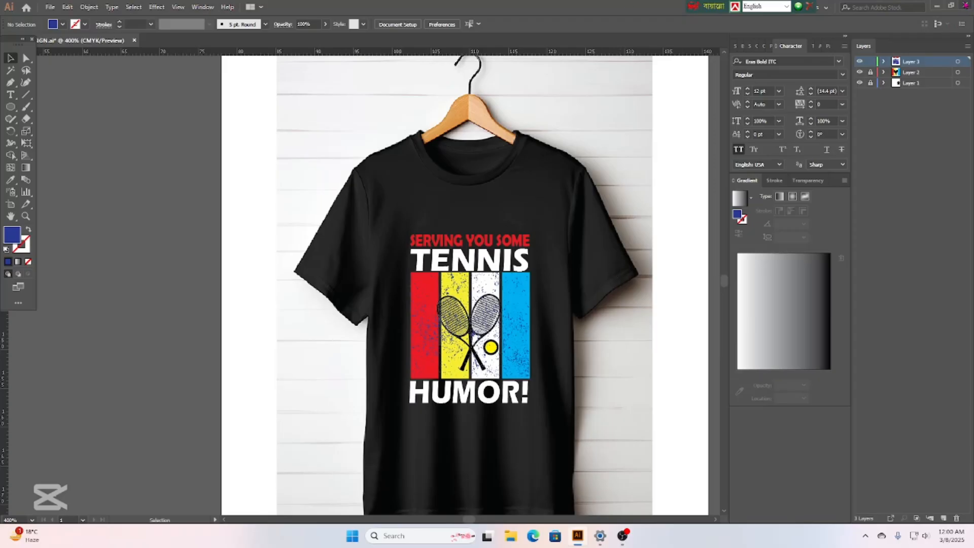
drag(441, 374, 147, 365)
Ungroup the texture, then marquee a section of specks and group it.
click(600, 441)
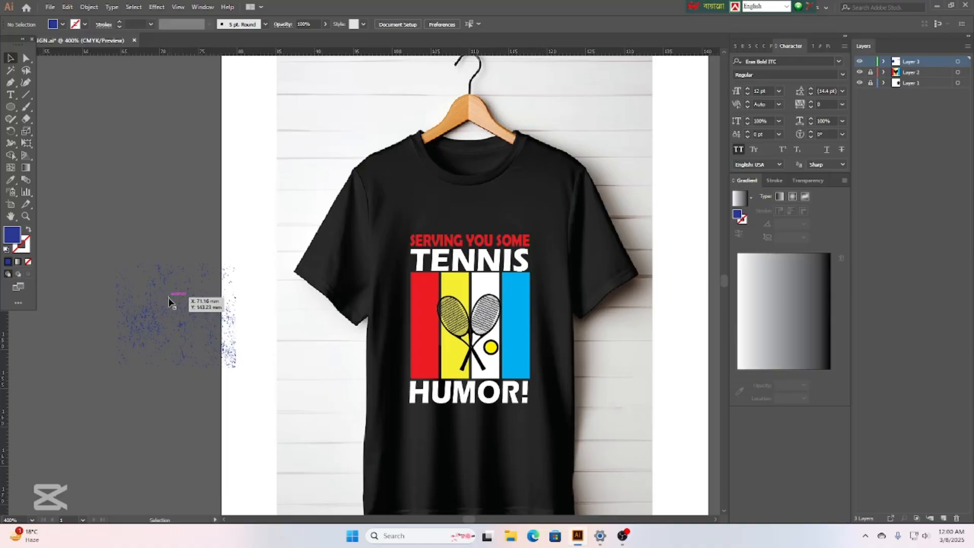
drag(174, 300, 104, 300)
right_click(151, 294)
click(183, 388)
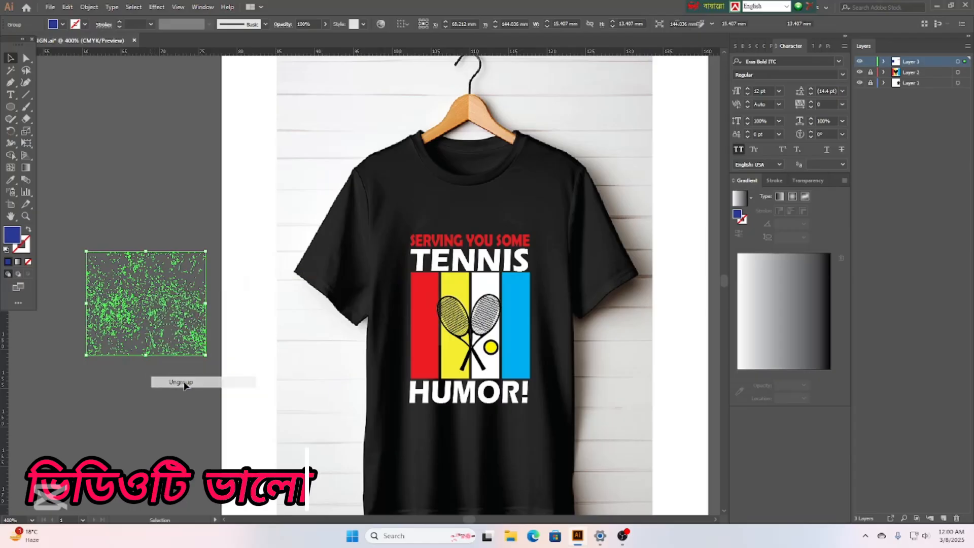
click(157, 322)
click(169, 323)
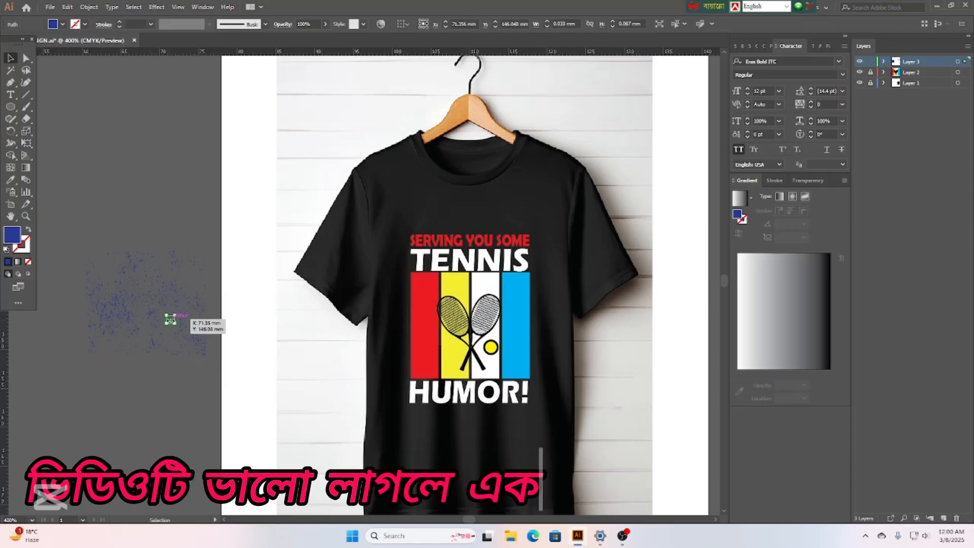
drag(209, 357, 160, 248)
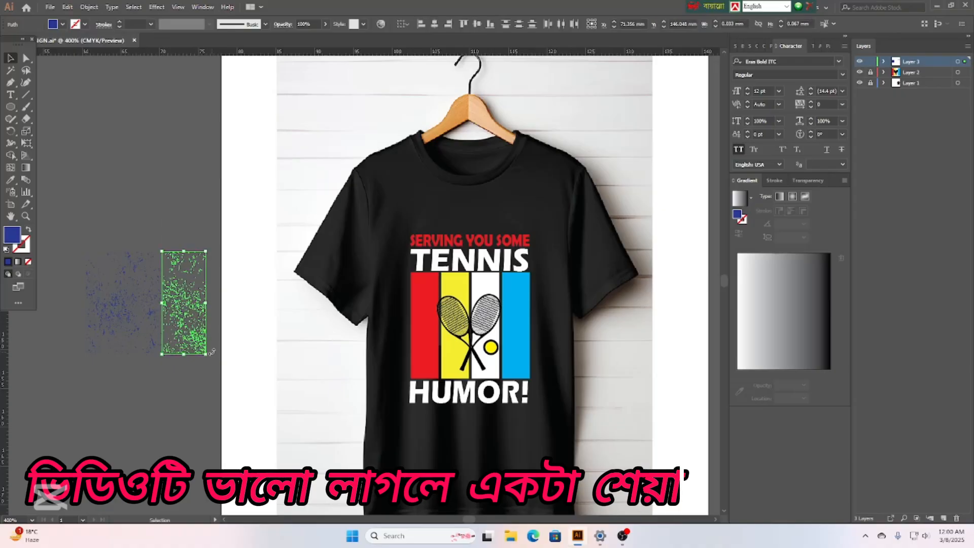
right_click(178, 301)
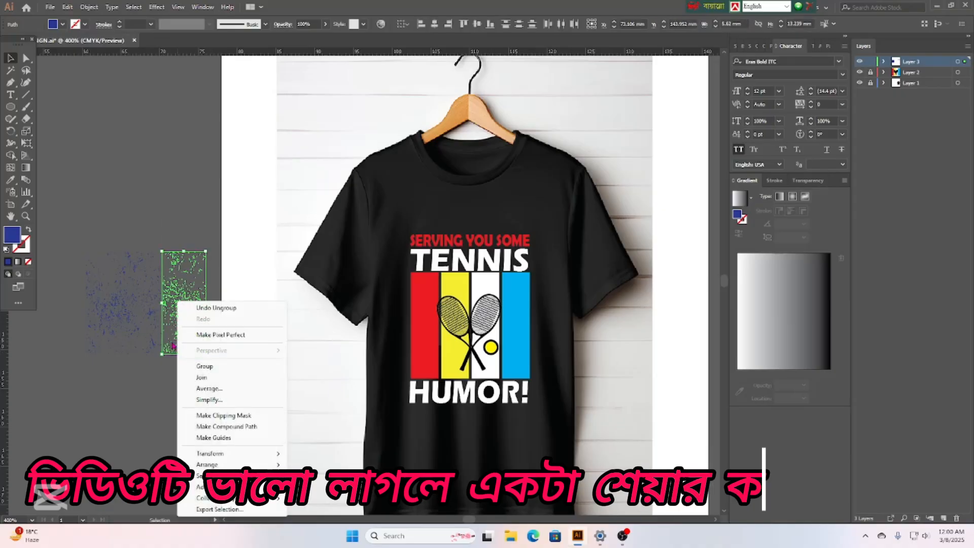
click(202, 366)
Move and stretch the grouped texture piece across all four stripes.
drag(213, 303, 449, 319)
drag(503, 326, 530, 326)
click(610, 371)
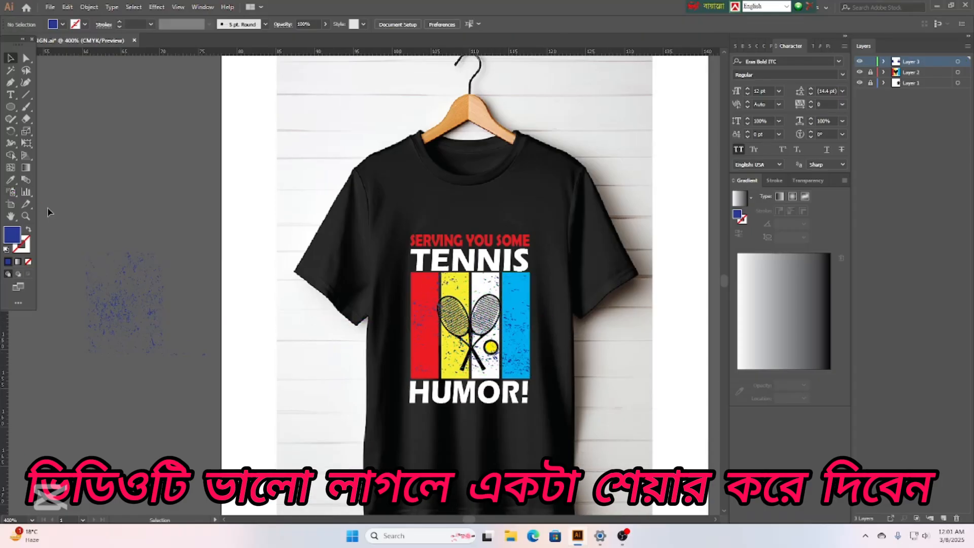
Delete the leftover texture and fill the stripe texture black.
drag(82, 245, 164, 354)
key(Delete)
click(518, 322)
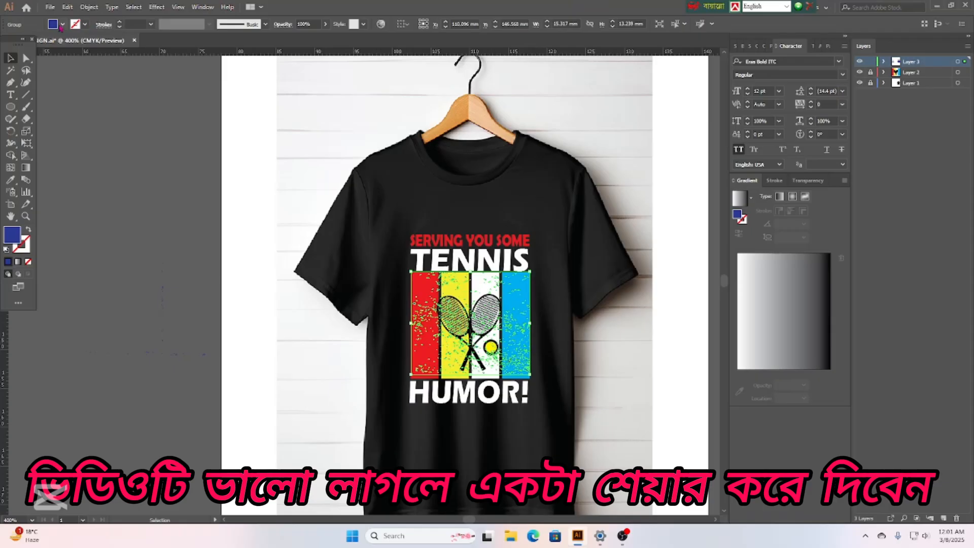
click(63, 25)
click(28, 42)
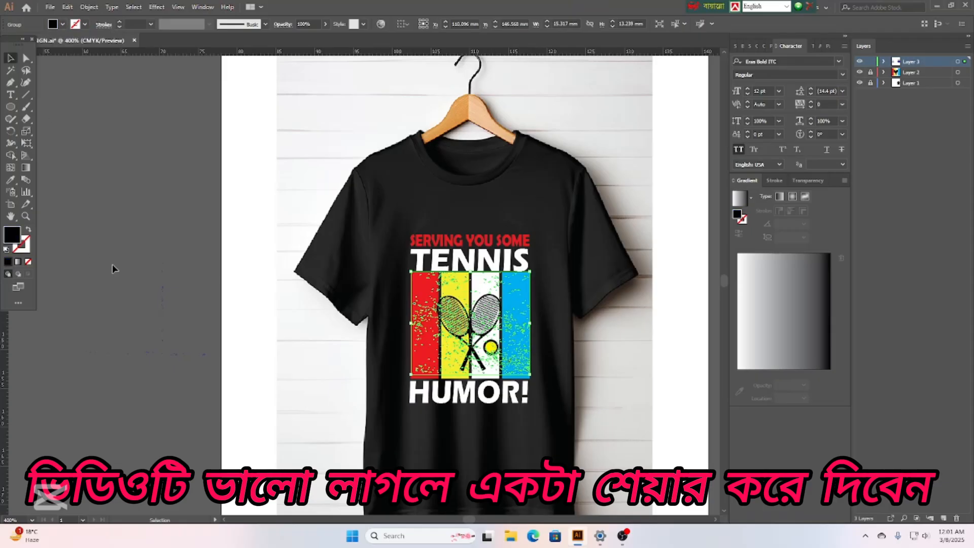
click(140, 263)
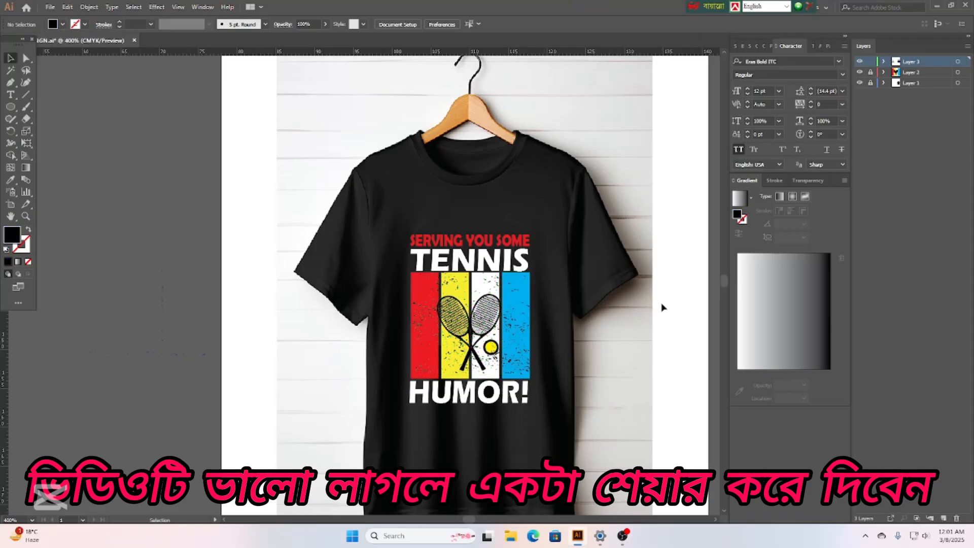
scroll(629, 342, down, 3)
scroll(609, 355, up, 2)
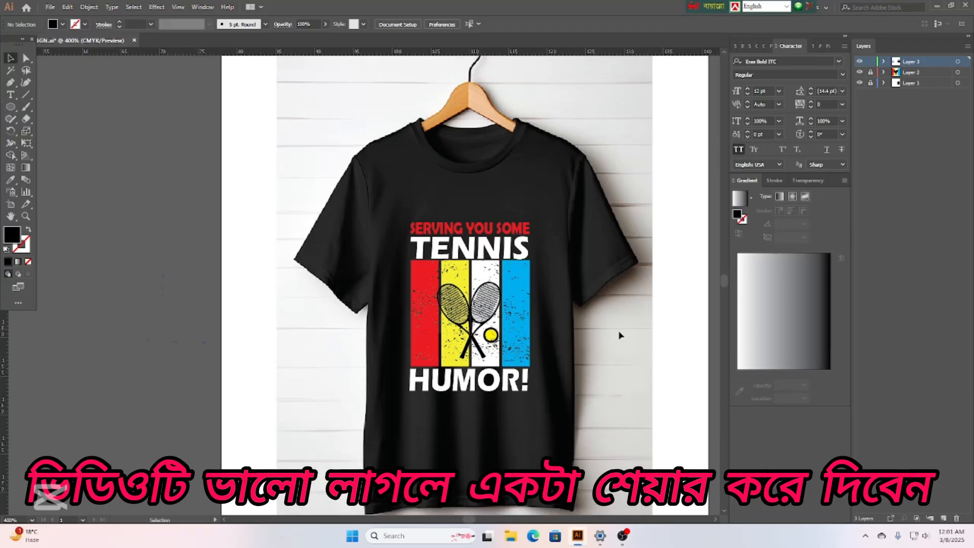
scroll(614, 330, up, 1)
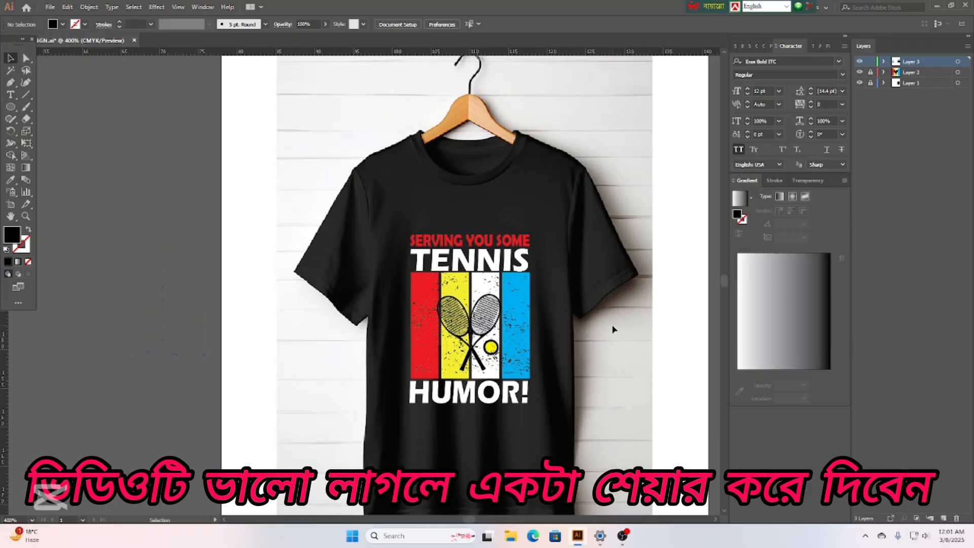